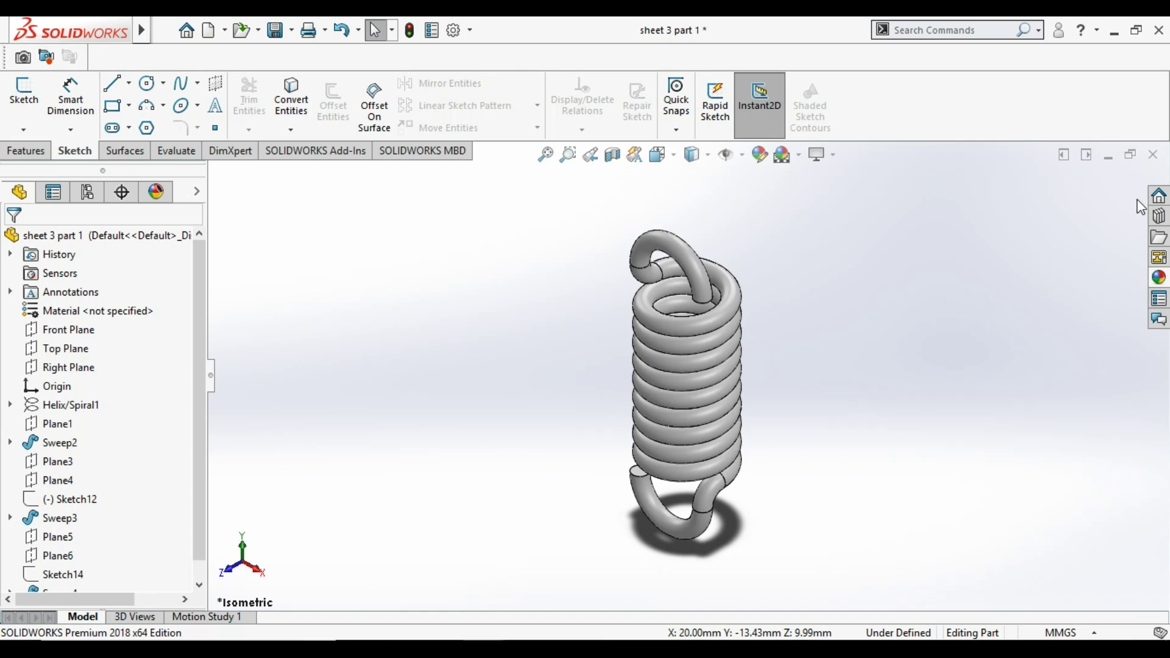
Minimize the finished spring part's window to bring up the empty Part2 document
left_click(1108, 162)
left_click(1048, 174)
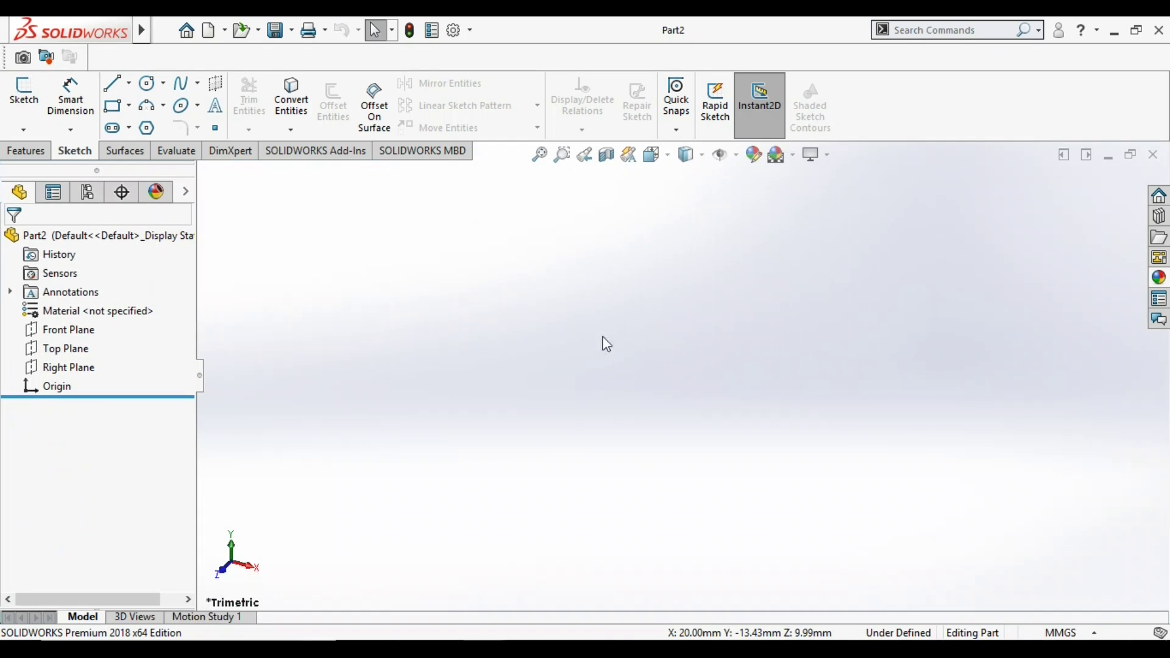
left_click(87, 332)
left_click(93, 300)
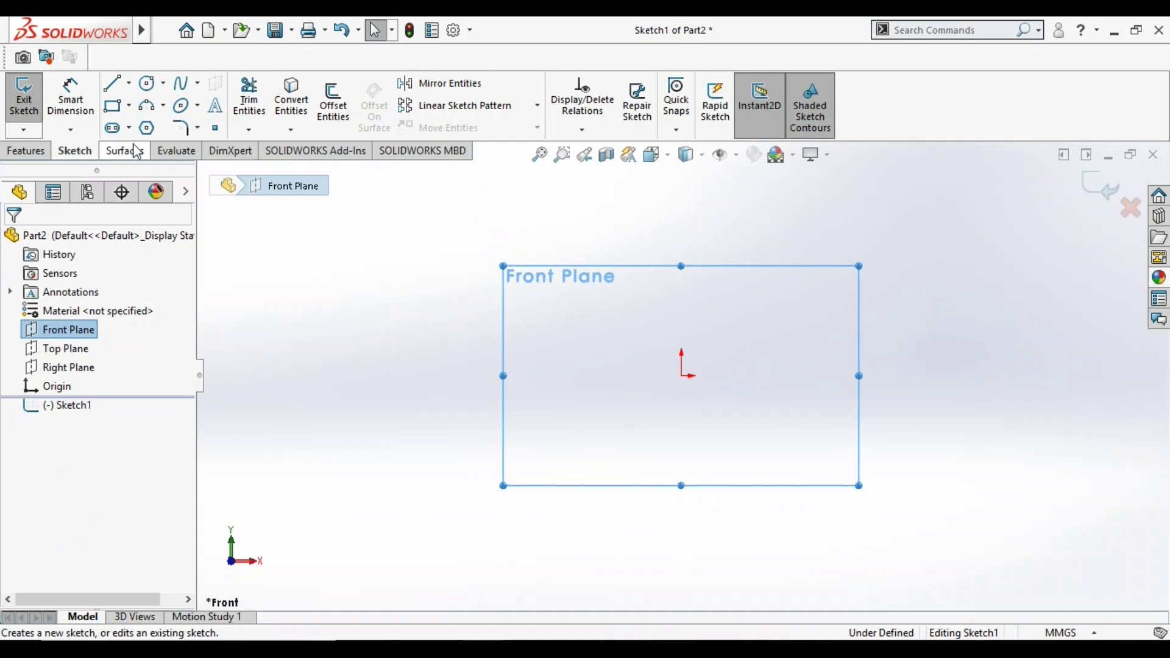
left_click(1132, 208)
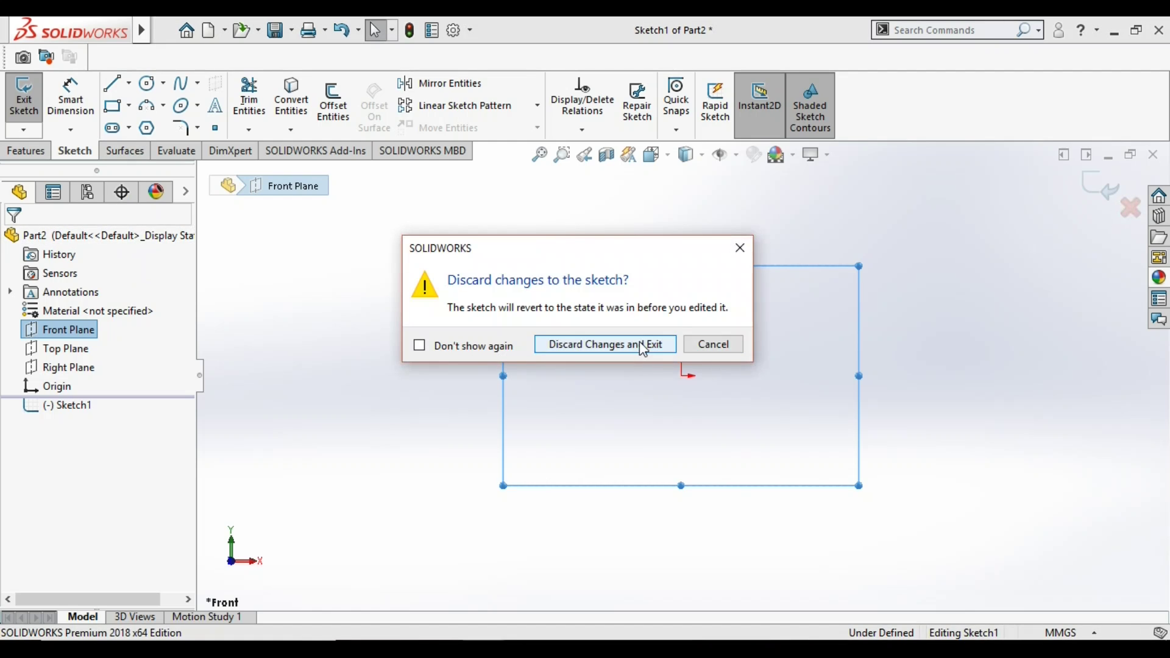
left_click(640, 343)
Sketch a circle about 102 mm in diameter on the Top Plane, centred on the origin
left_click(76, 353)
left_click(83, 316)
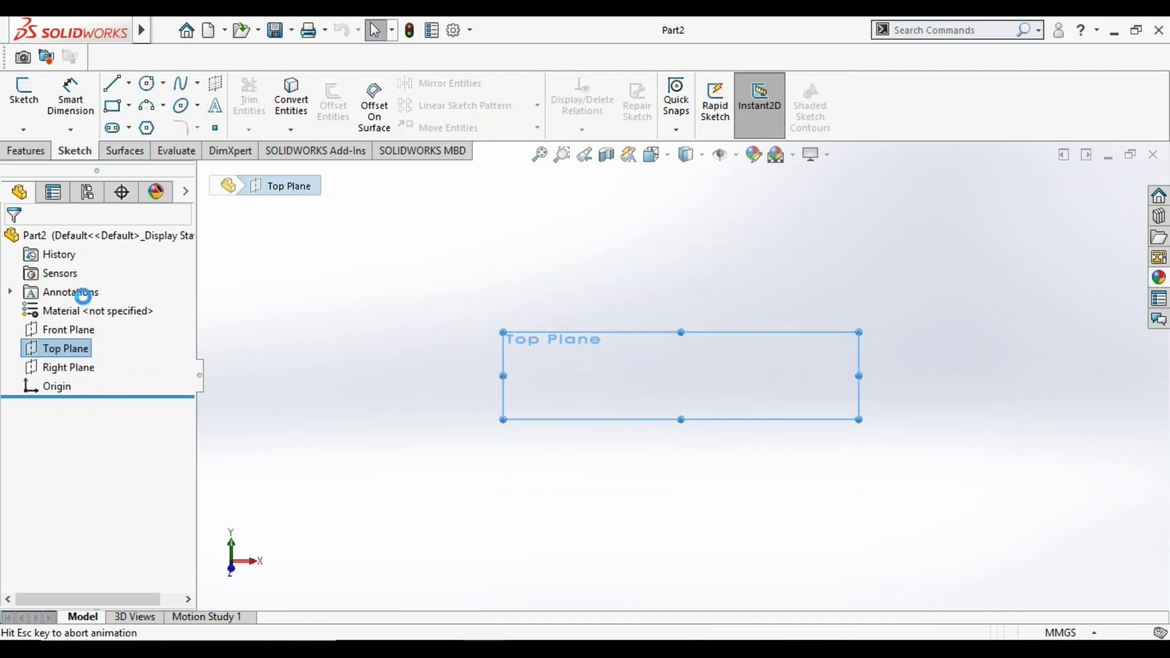
left_click(148, 85)
left_click(683, 377)
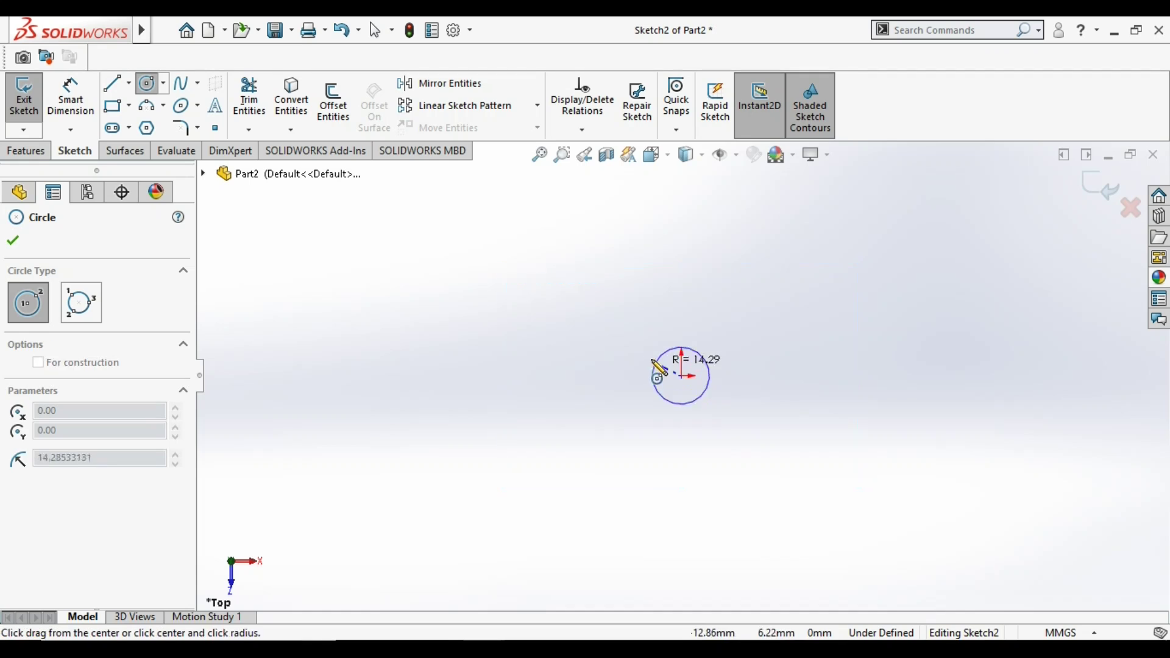
left_click(597, 322)
Set the circle's diameter to 40 mm and exit the sketch
left_click(71, 103)
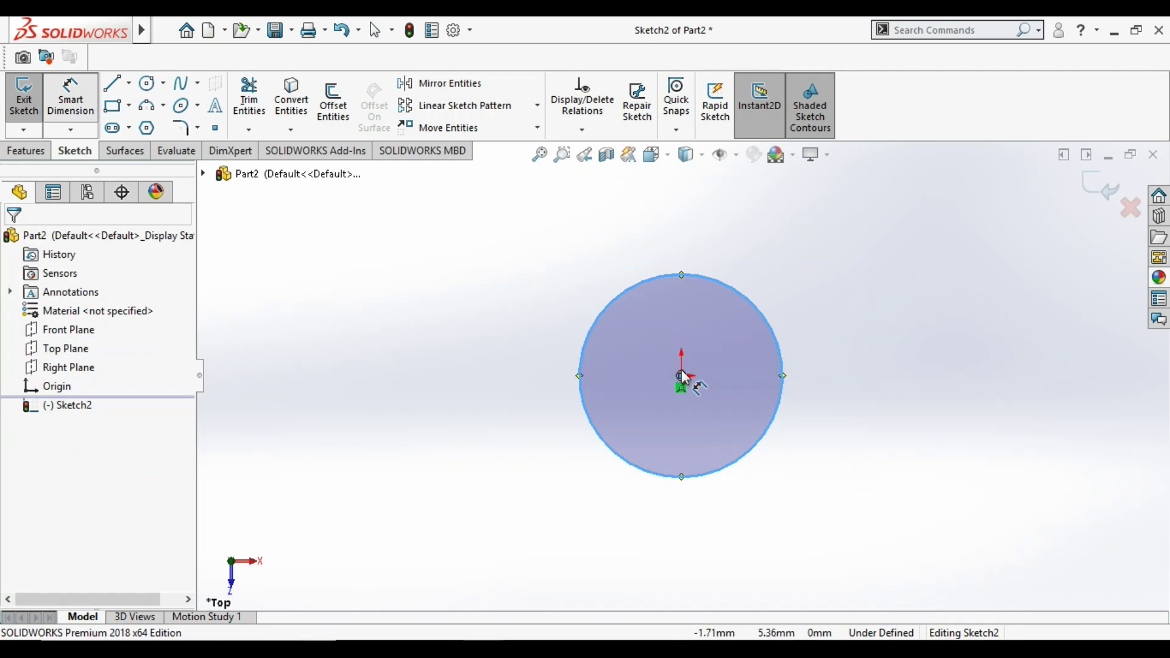
left_click(579, 344)
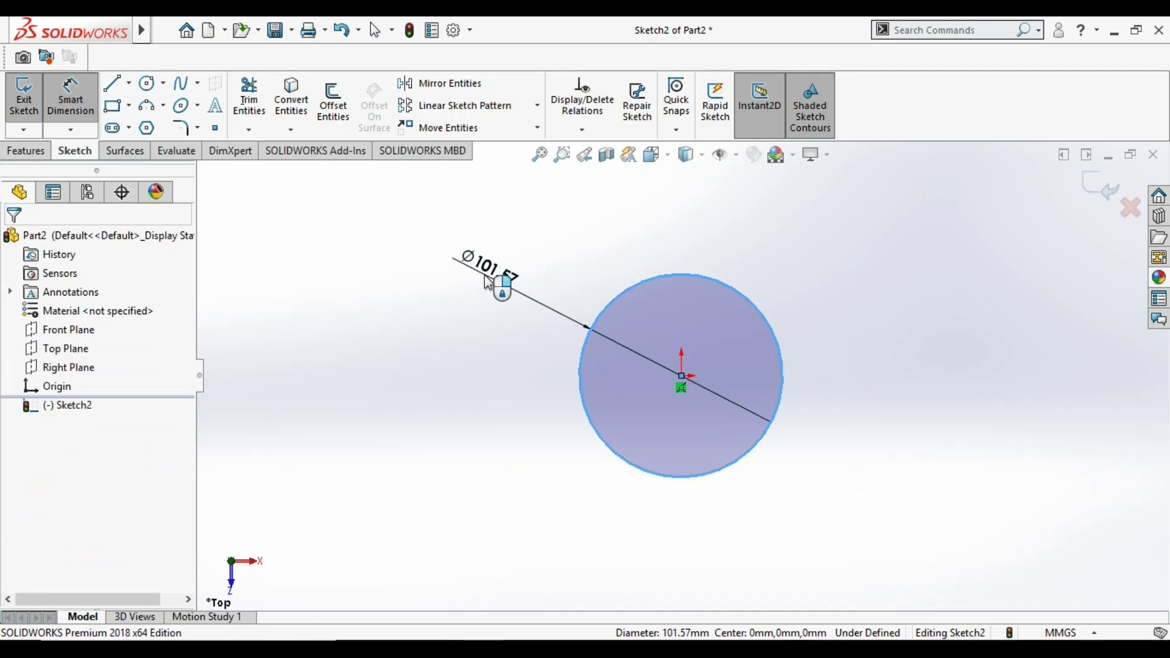
left_click(487, 281)
type("40")
key("Return")
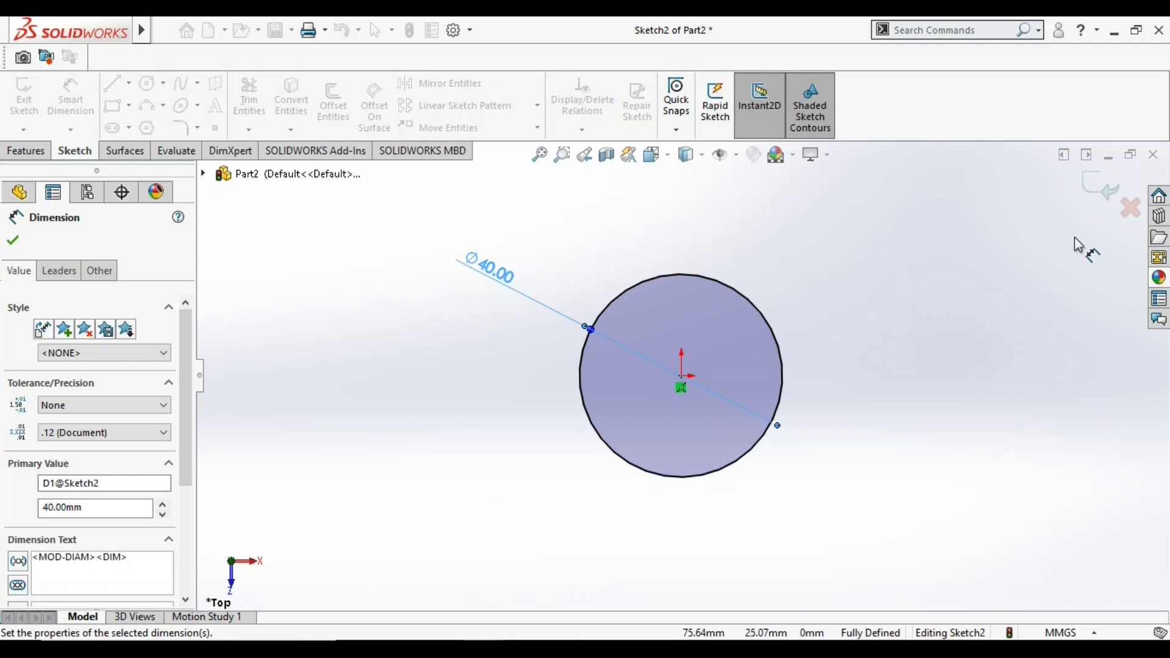
left_click(1101, 188)
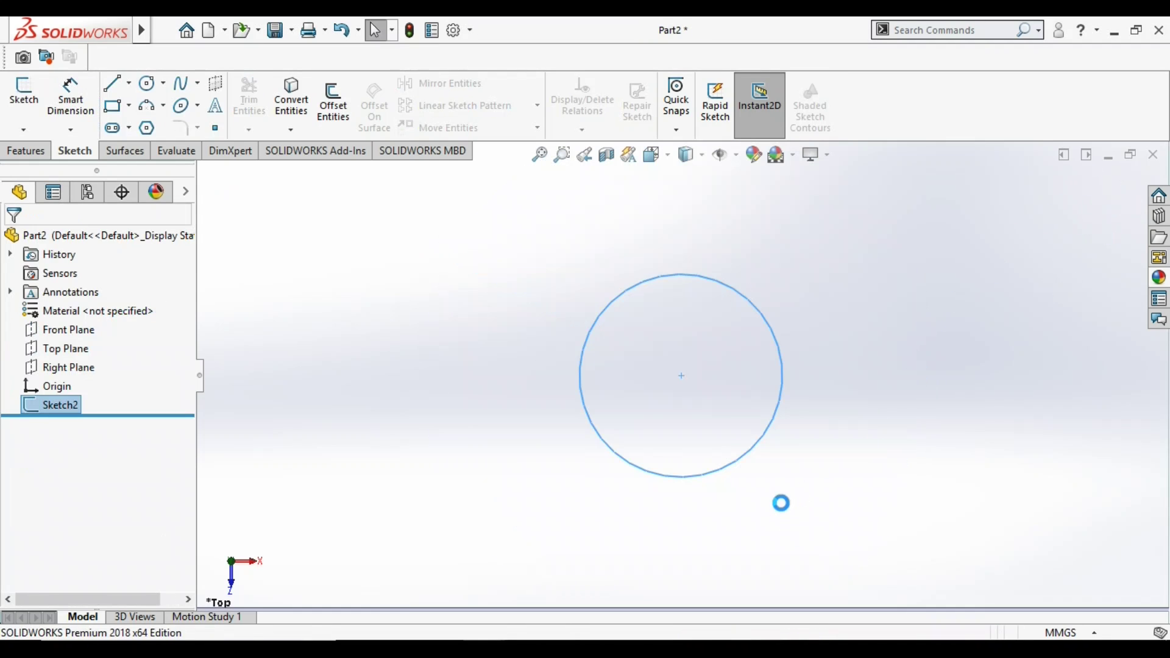
Create a counterclockwise helix from the circle, defined by Height and Pitch, with 95 mm height, constant 10 mm pitch and 90° start angle
left_click(25, 150)
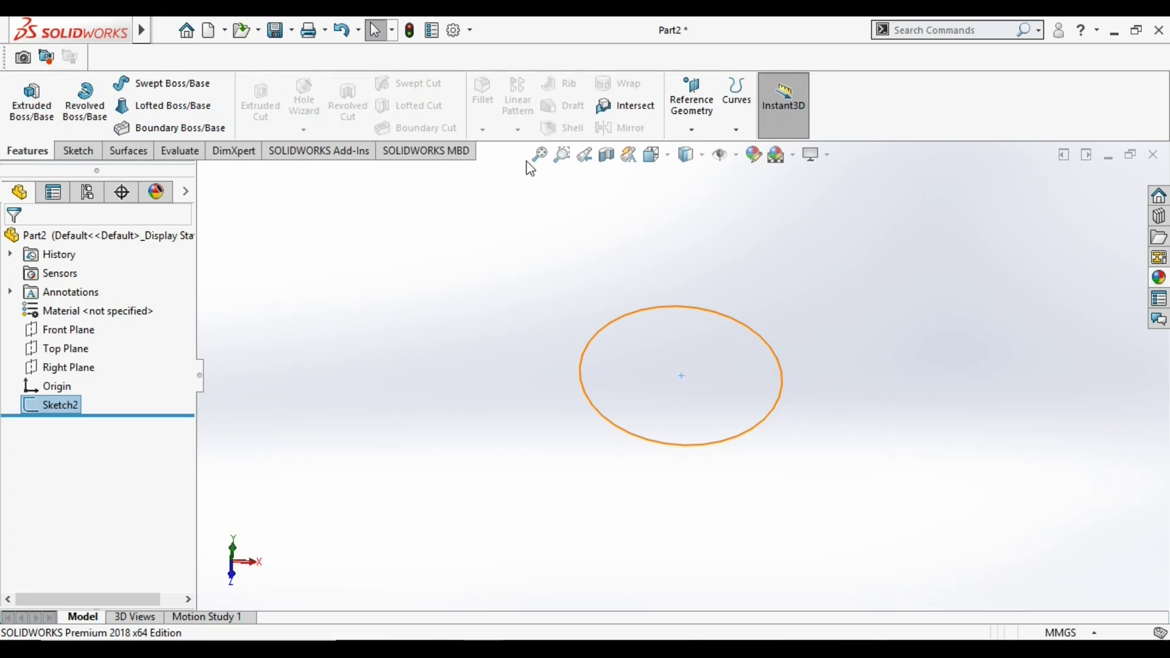
left_click(737, 131)
left_click(773, 231)
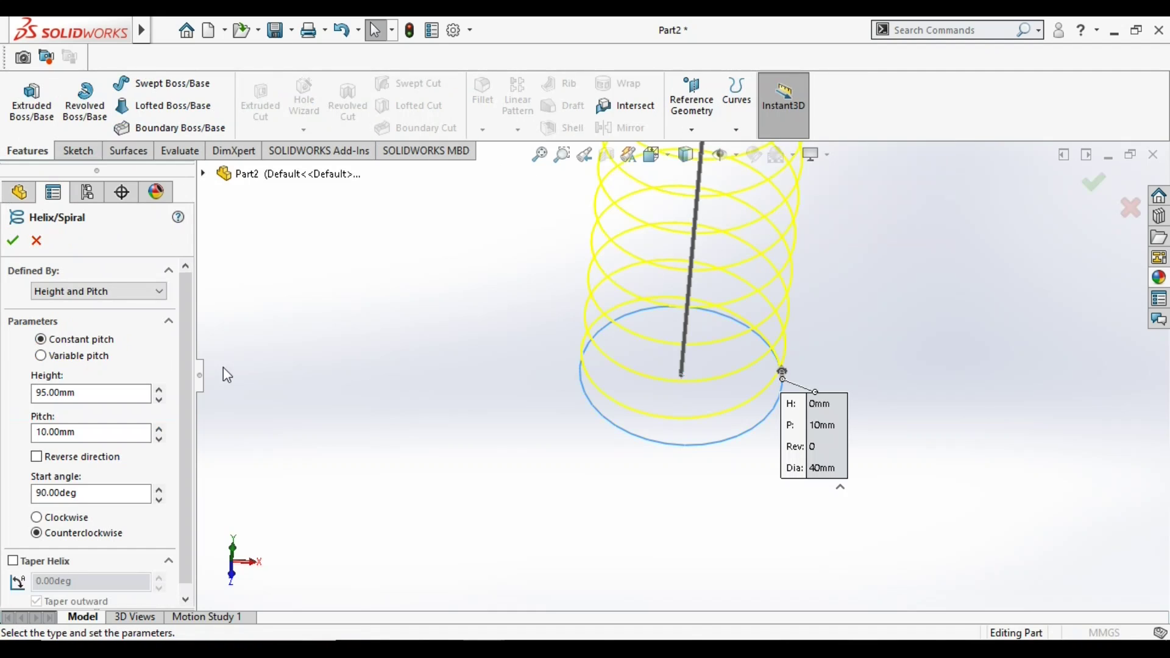
left_click(91, 293)
left_click(86, 330)
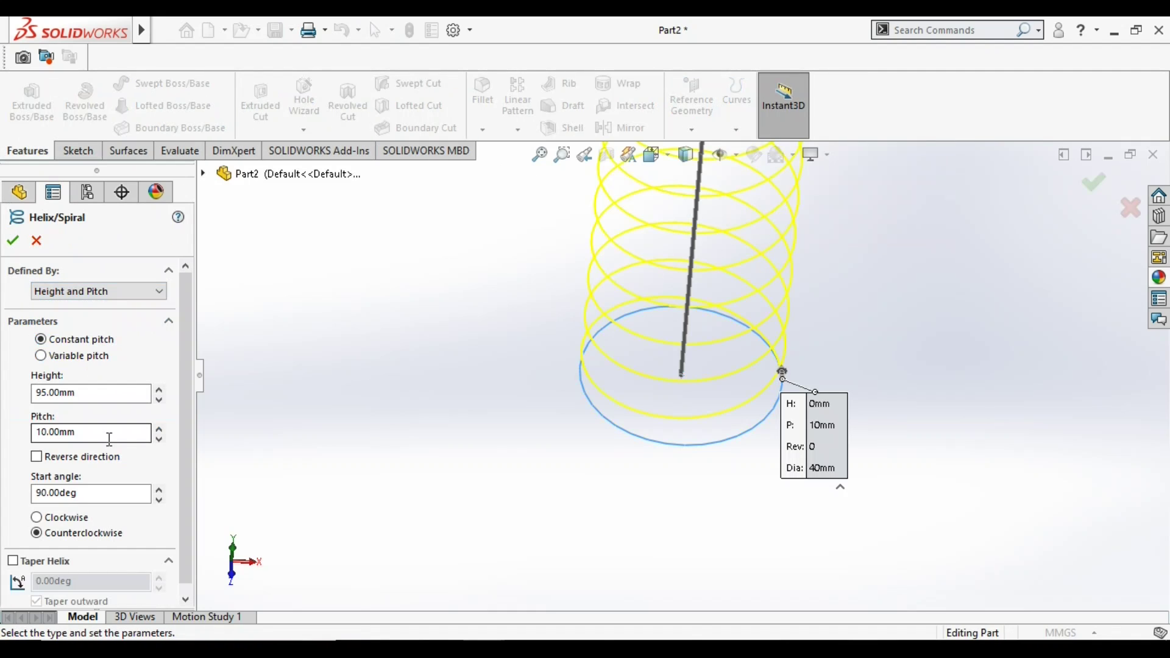
scroll(538, 496, "up", 5)
scroll(724, 317, "down", 3)
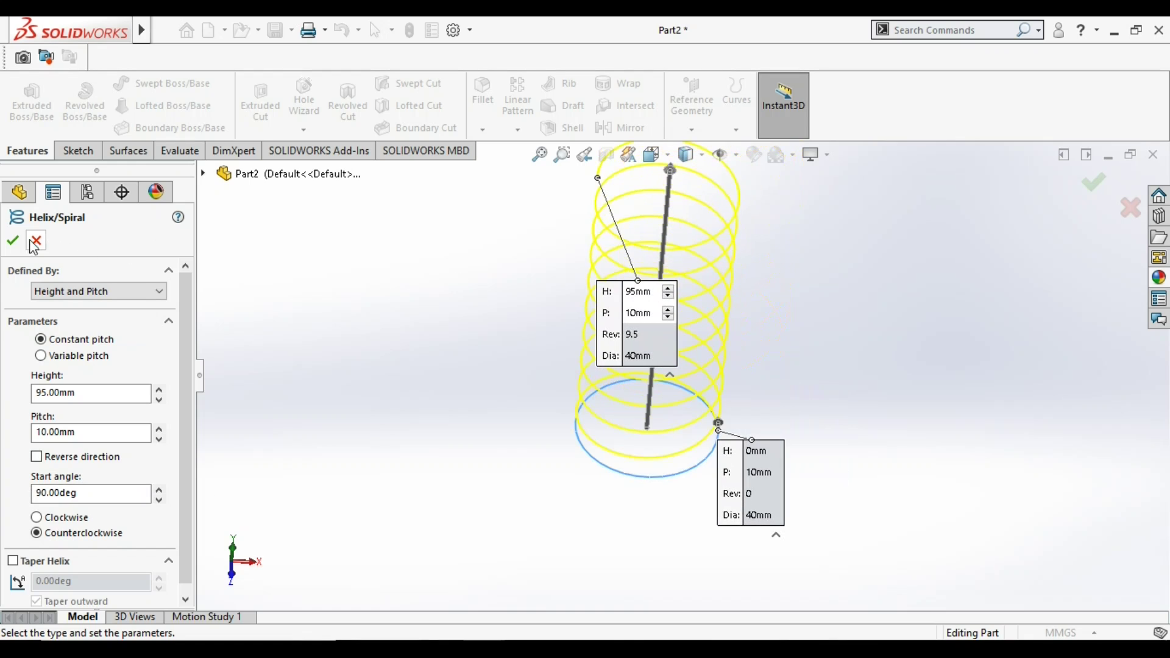
scroll(570, 473, "up", 4)
middle_click_drag(569, 469, 567, 399)
scroll(612, 311, "down", 4)
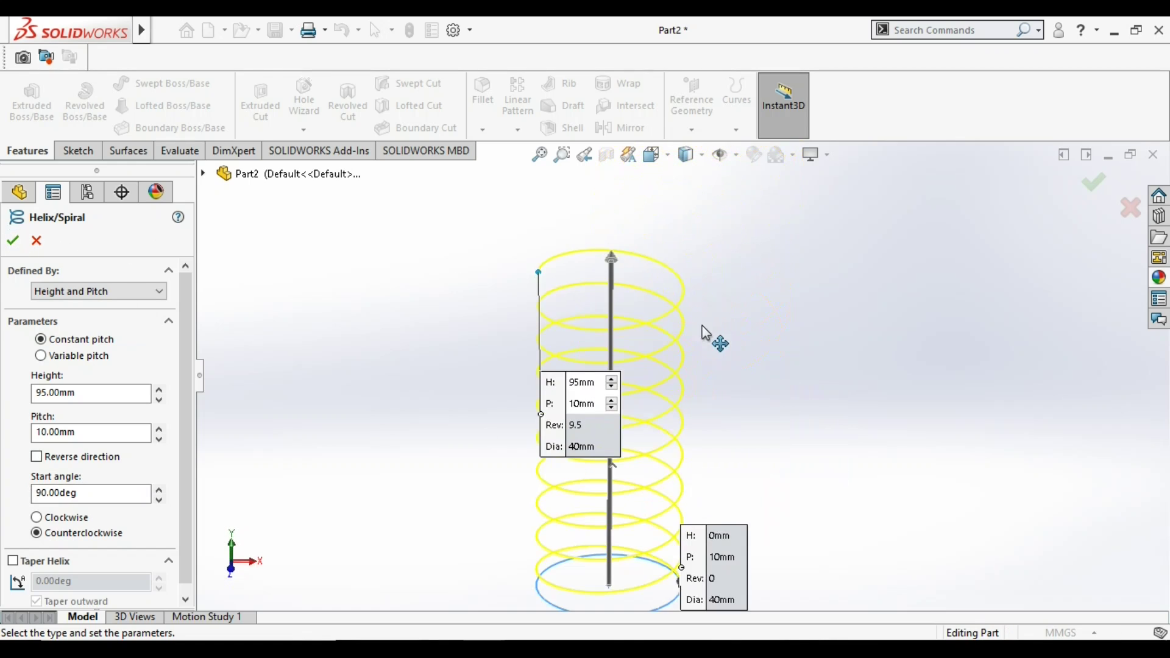
scroll(703, 327, "up", 2)
scroll(615, 467, "down", 3)
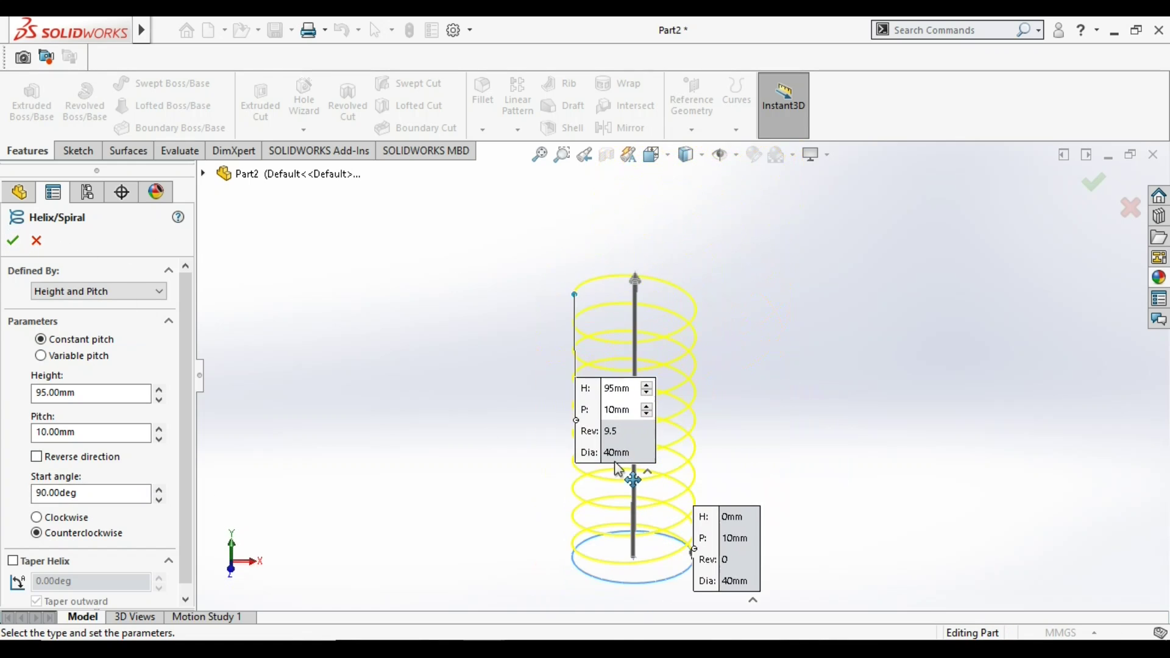
left_click(12, 240)
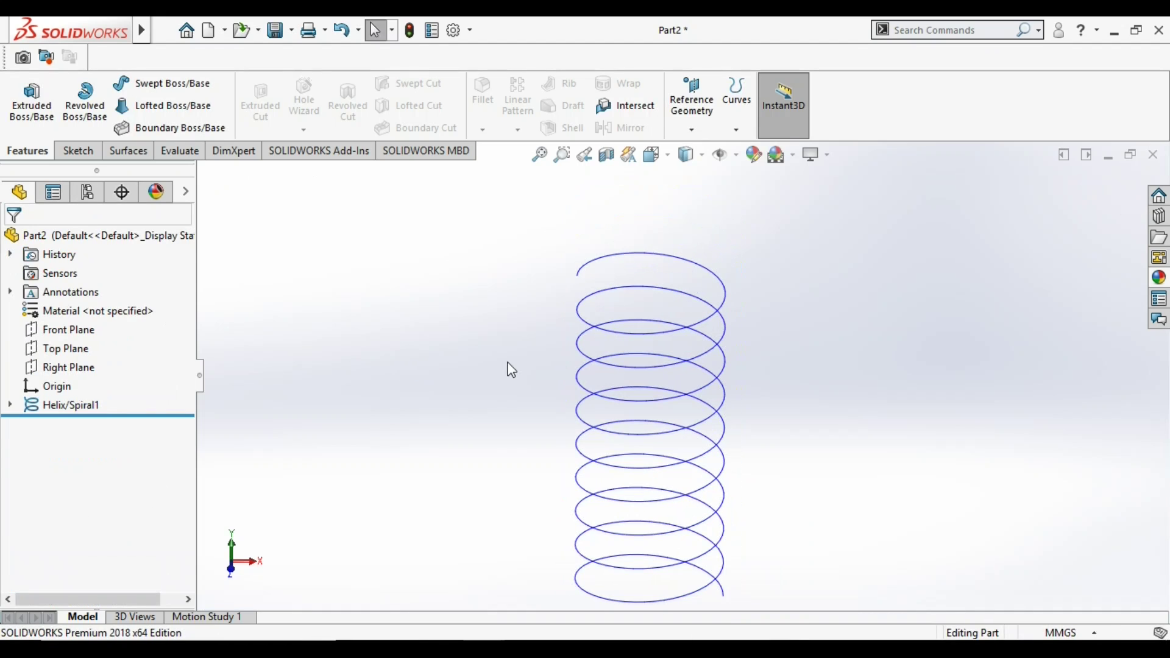
Create a reference plane parallel to the Right Plane and passing through the helix's upper endpoint
left_click(691, 100)
left_click(694, 148)
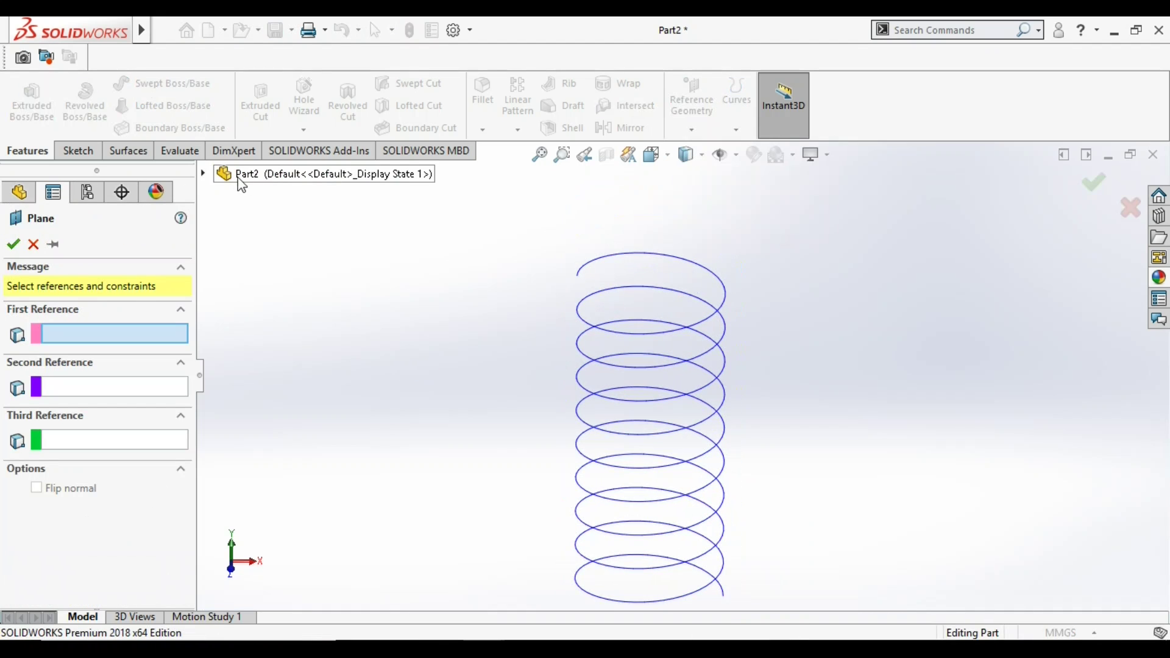
left_click(204, 174)
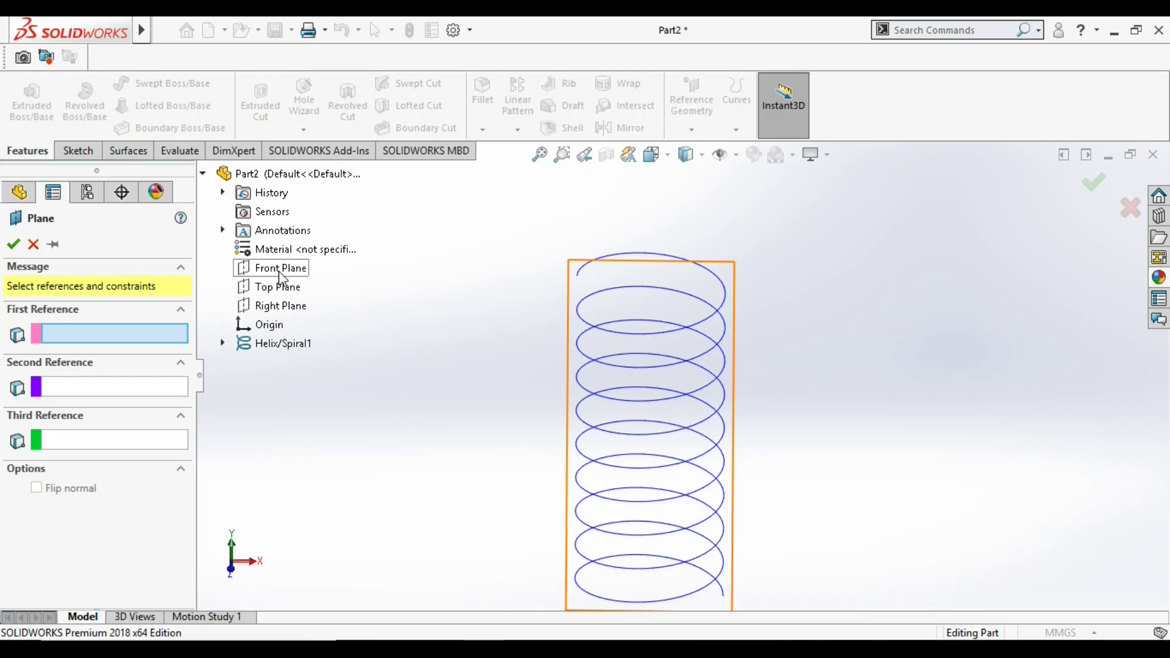
left_click(294, 312)
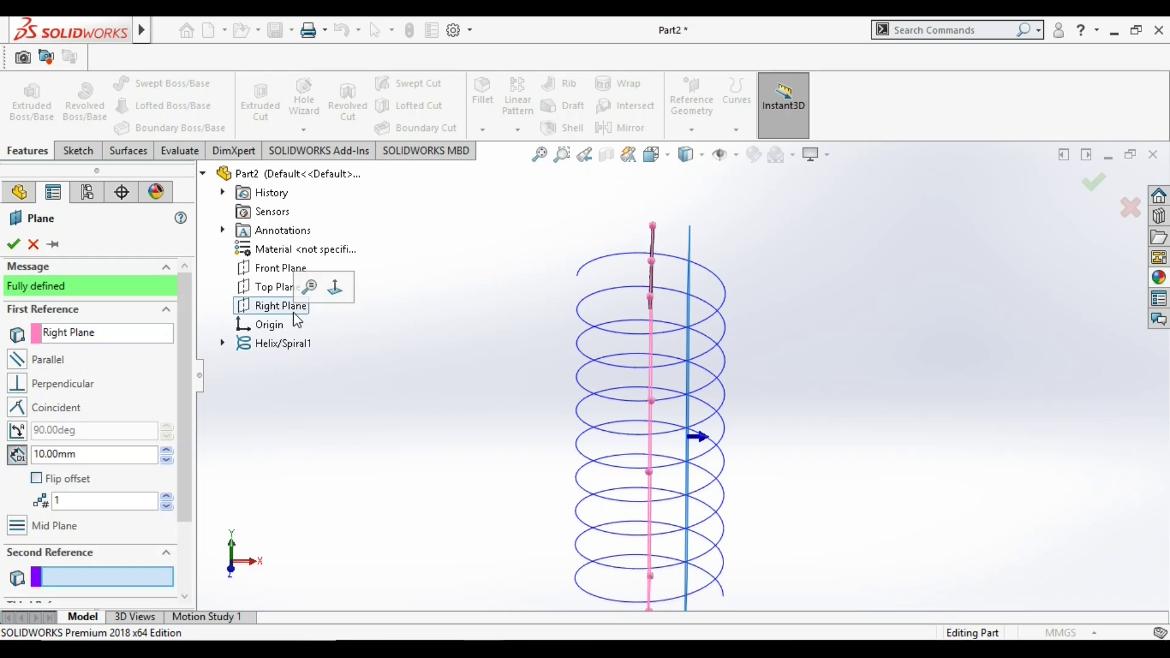
left_click(578, 277)
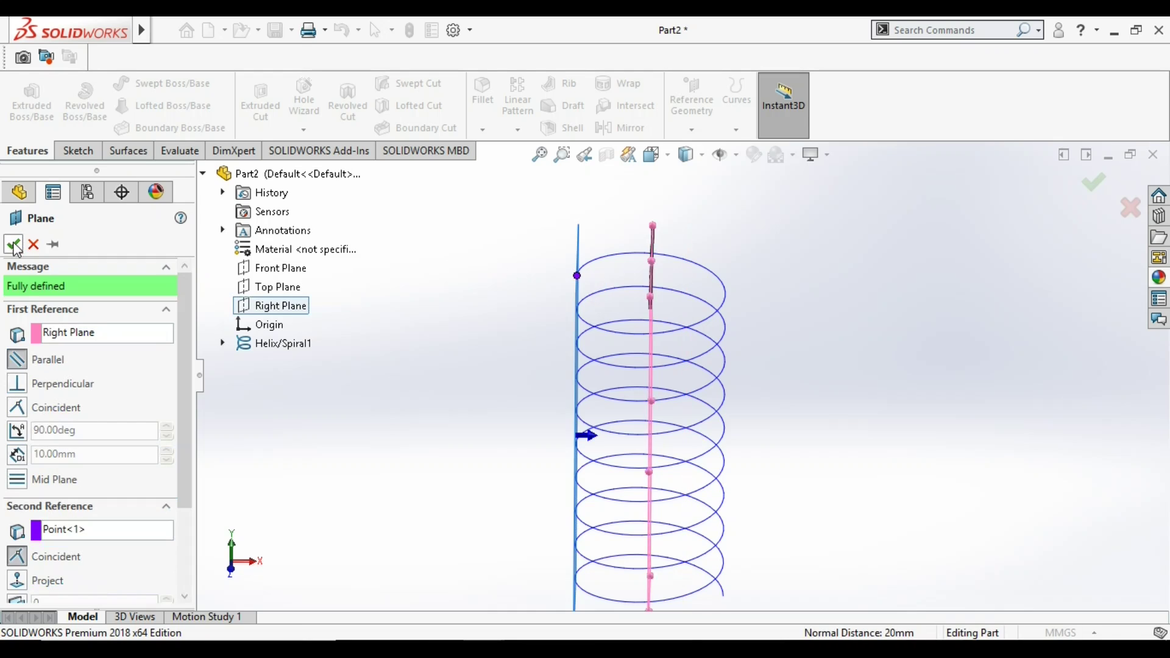
left_click(13, 245)
Sketch a three-point arc of about 8.4 mm radius on the new plane, starting at the helix's upper endpoint and rising from it
mouse_move(825, 313)
middle_mouse_down()
mouse_move(757, 280)
mouse_move(719, 286)
middle_mouse_up()
left_click(605, 301)
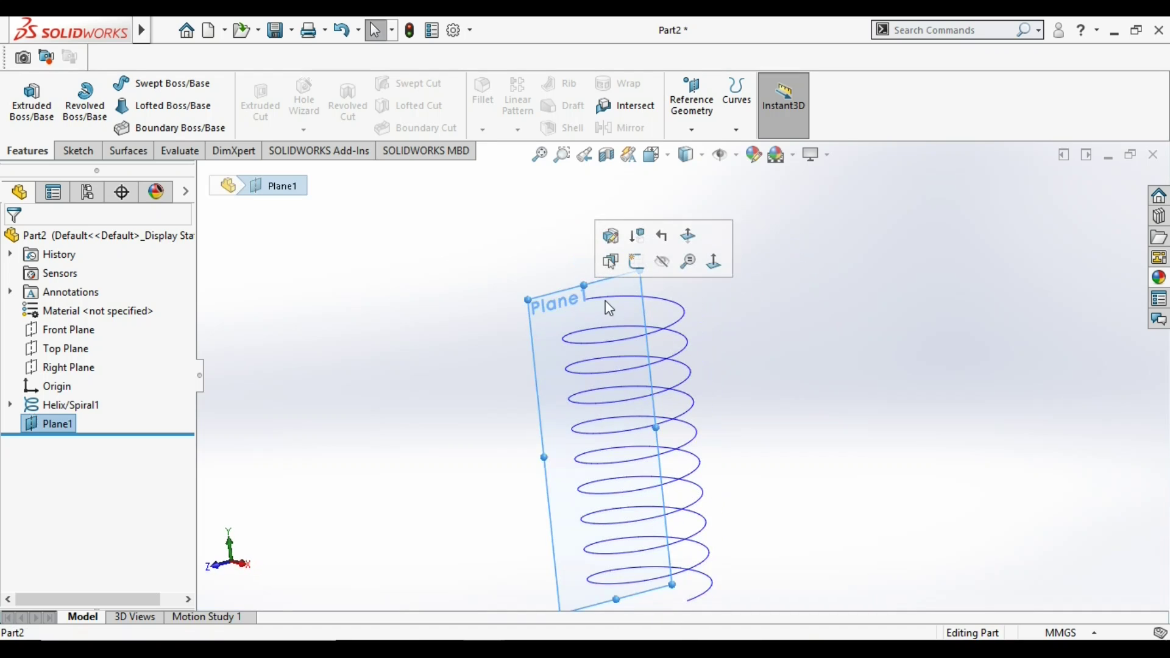
left_click(637, 262)
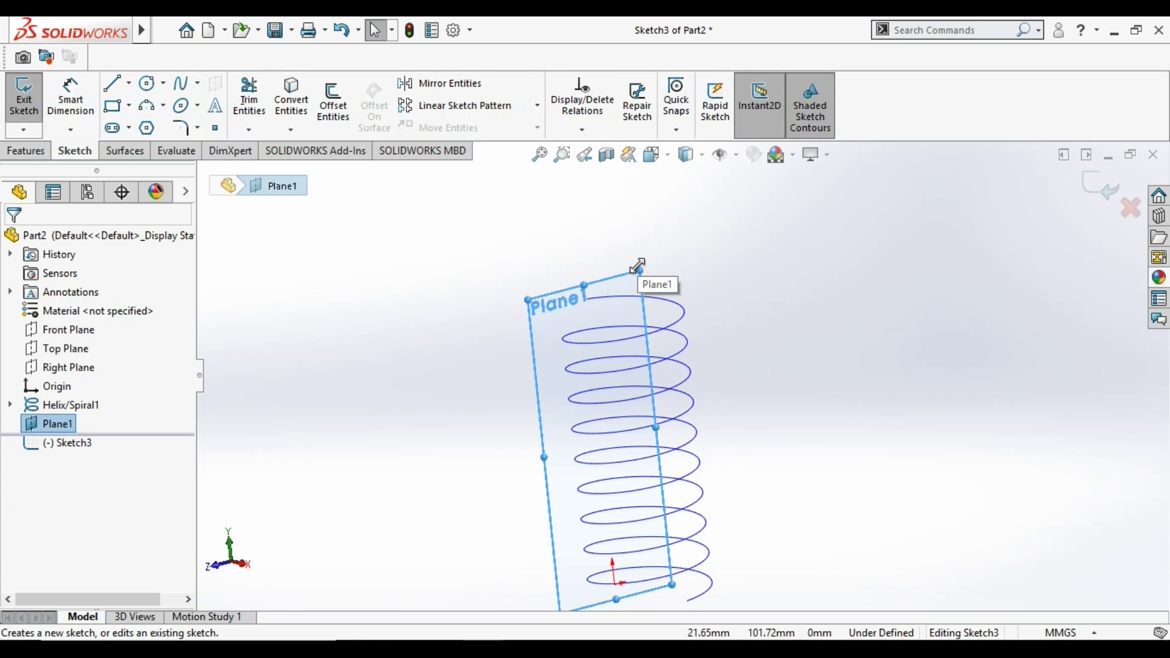
left_click(146, 106)
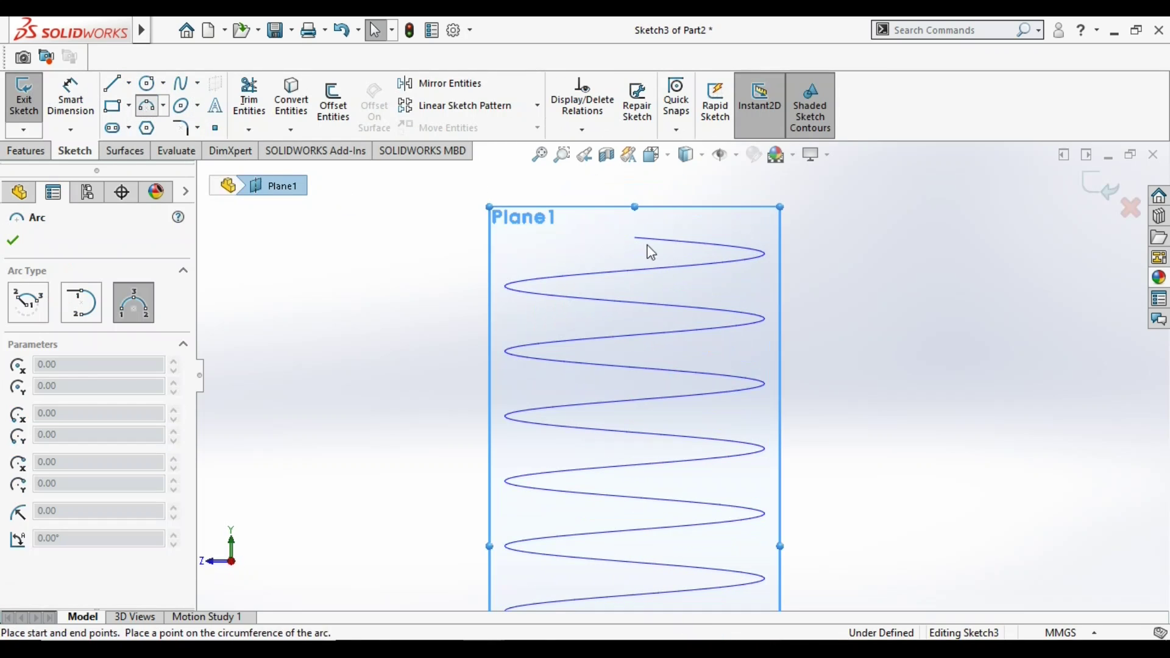
left_click(635, 239)
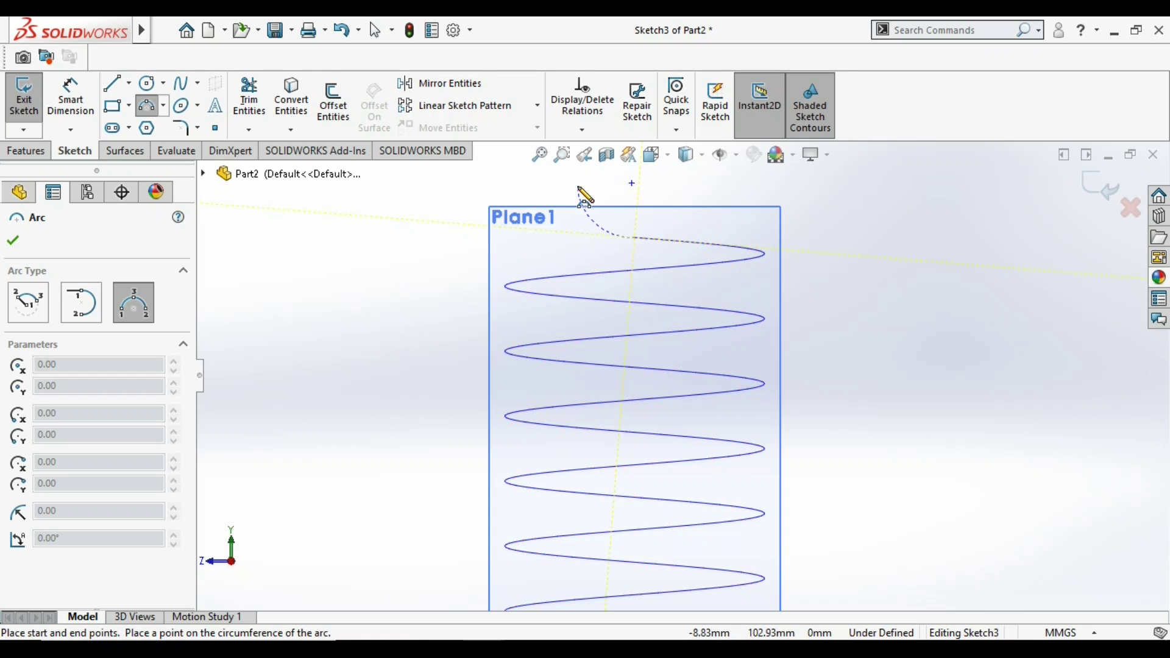
left_click(591, 224)
scroll(578, 182, "up", 5)
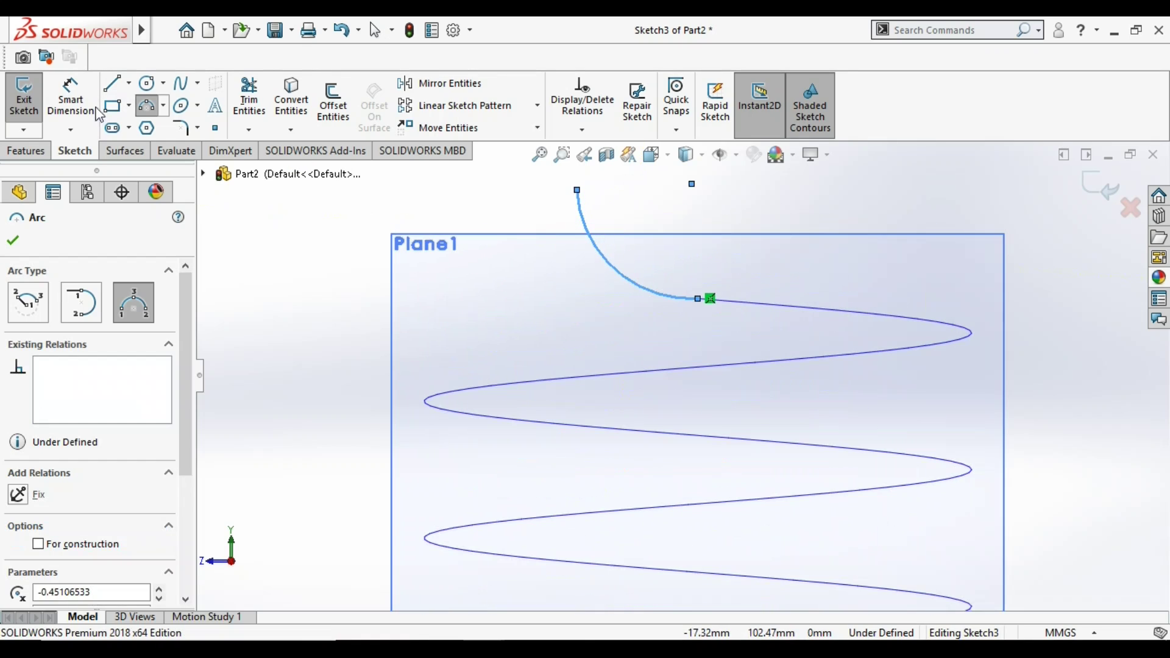
Dimension the arc with a radius of 10 mm
key("Escape")
left_click(615, 256)
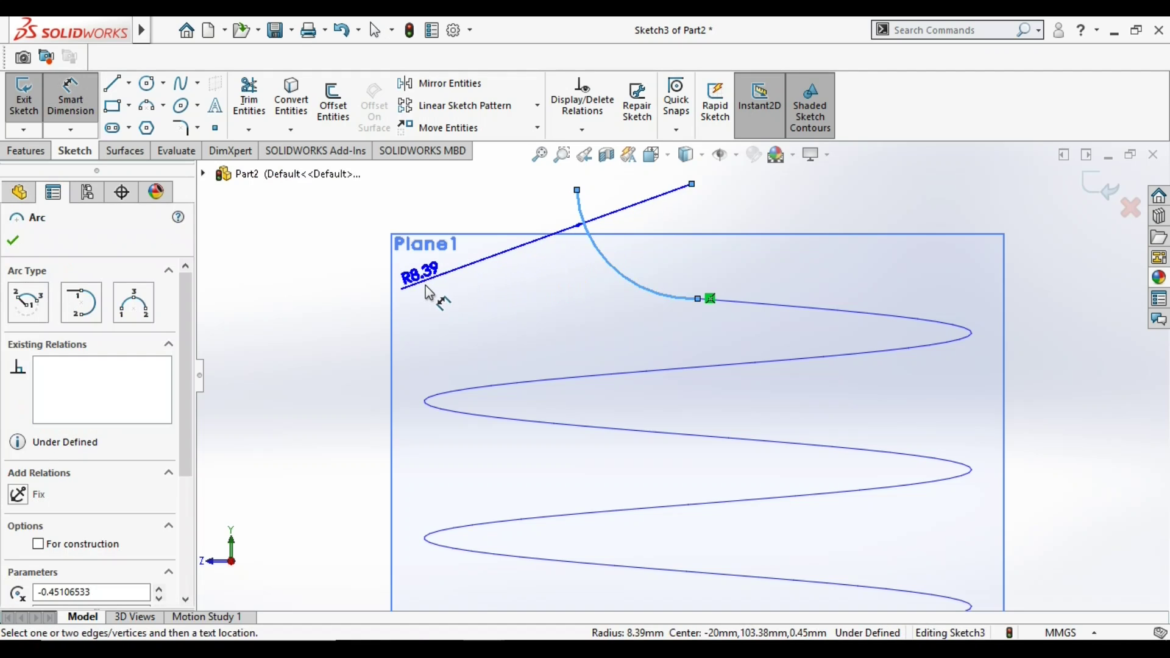
left_click(428, 291)
type("10")
key("Return")
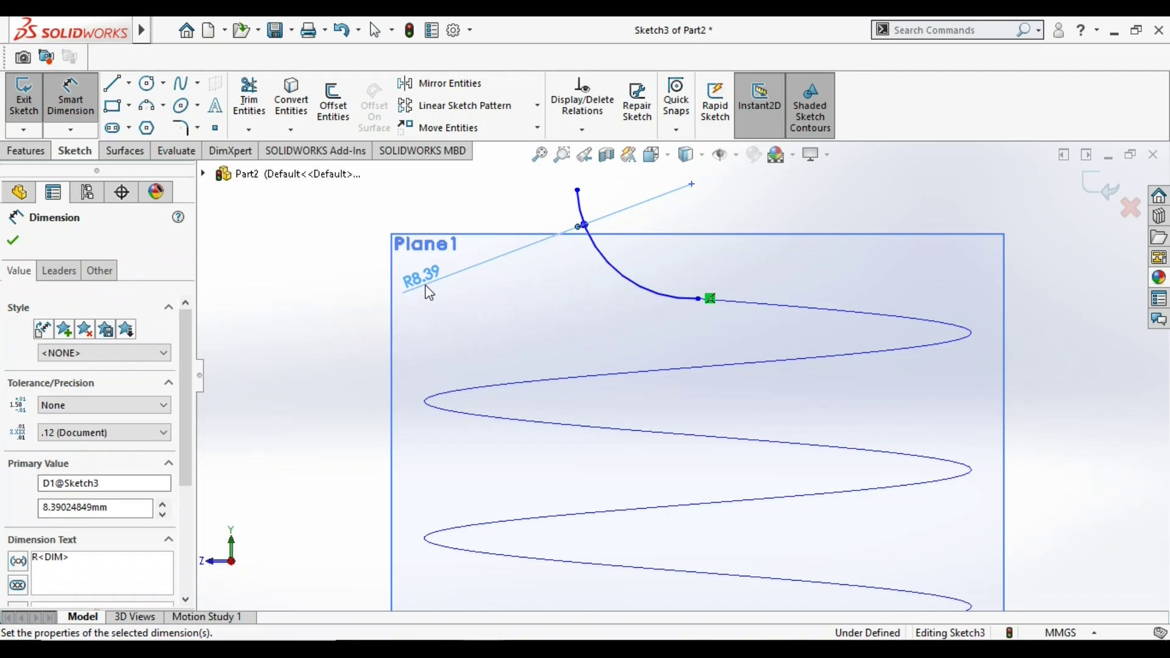
scroll(740, 218, "up", 2)
left_click(740, 218)
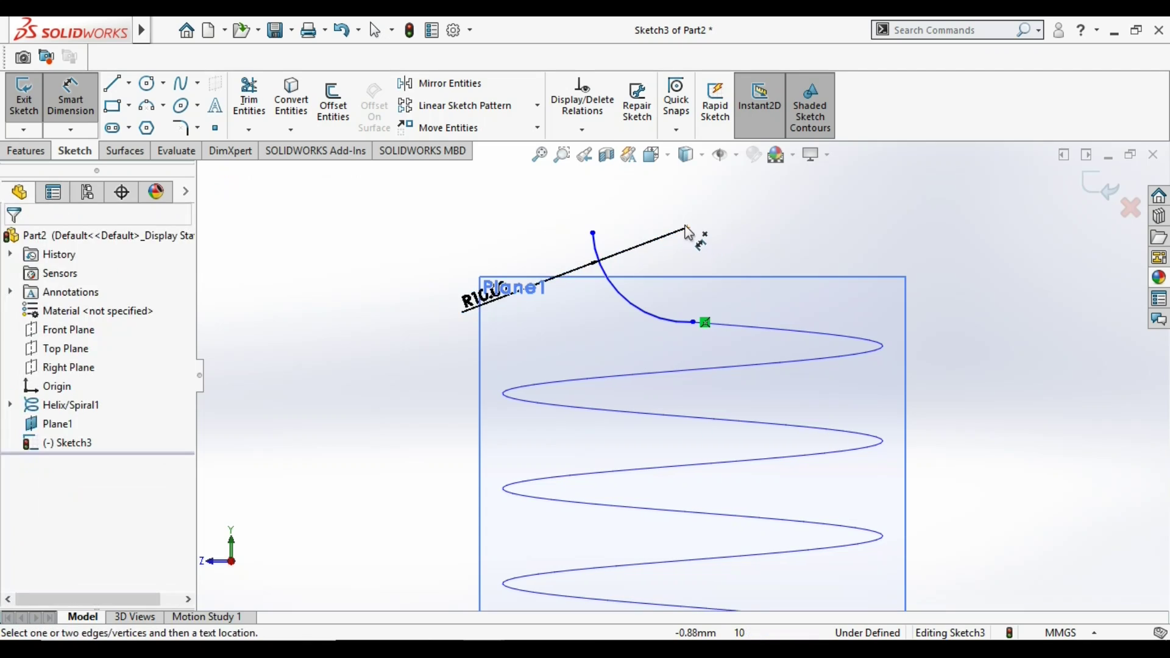
key("Escape")
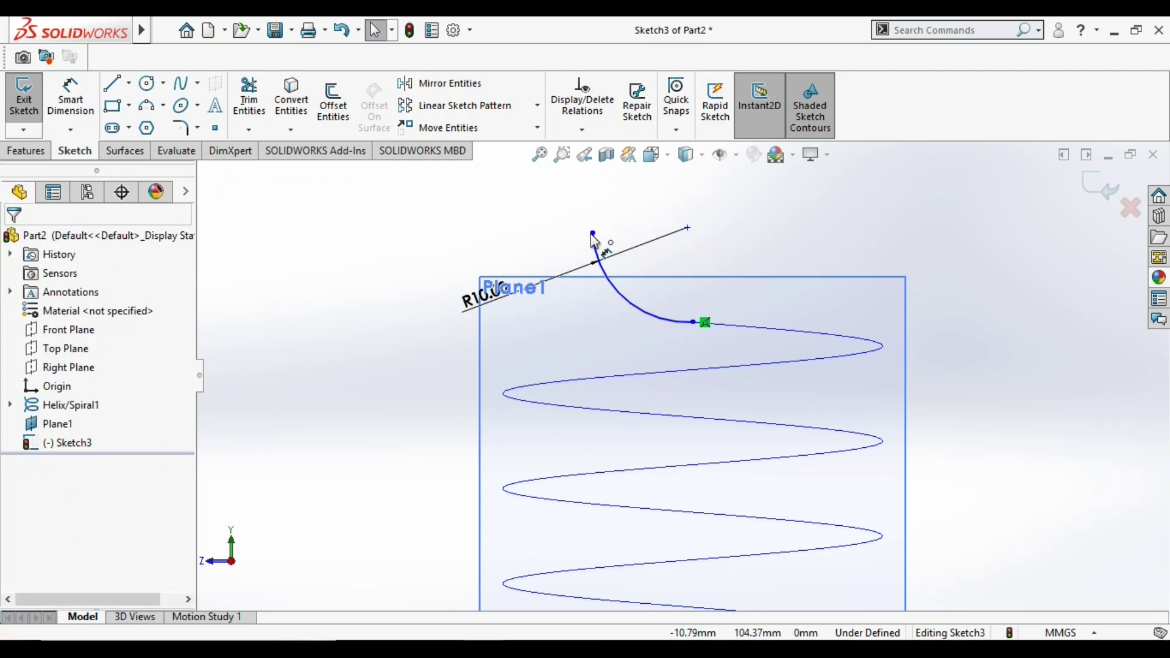
Add a horizontal relation between the arc's free end and centre, and a vertical relation between its centre and the end on the helix
left_click(594, 234)
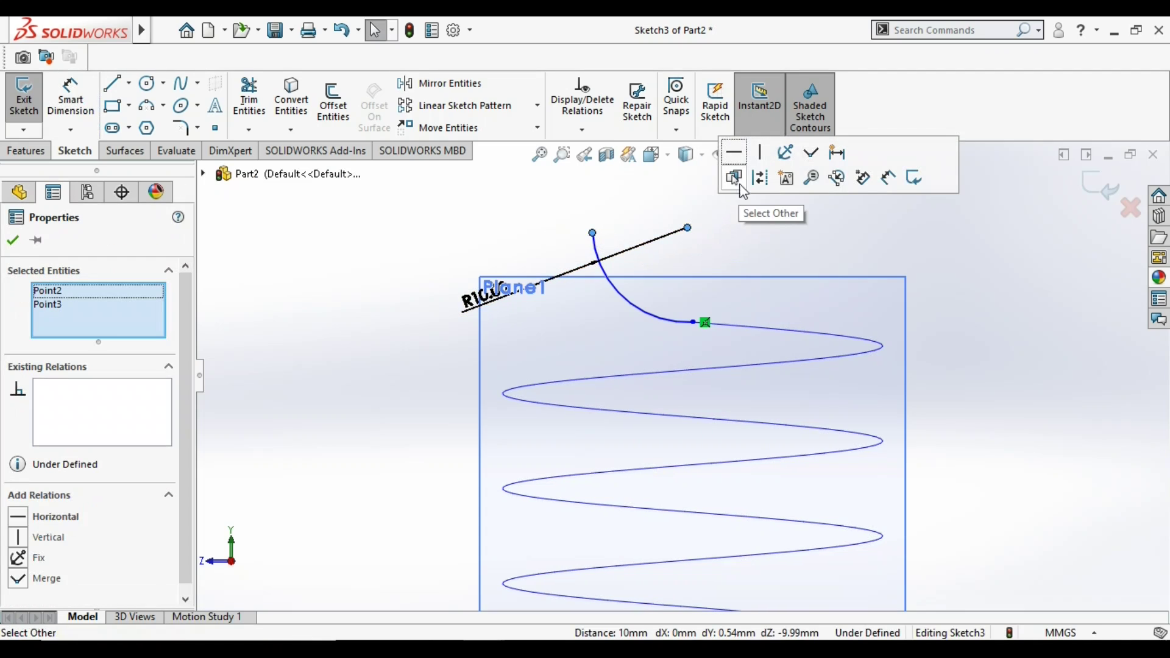
left_click(733, 154)
left_click(706, 263)
left_click(688, 228)
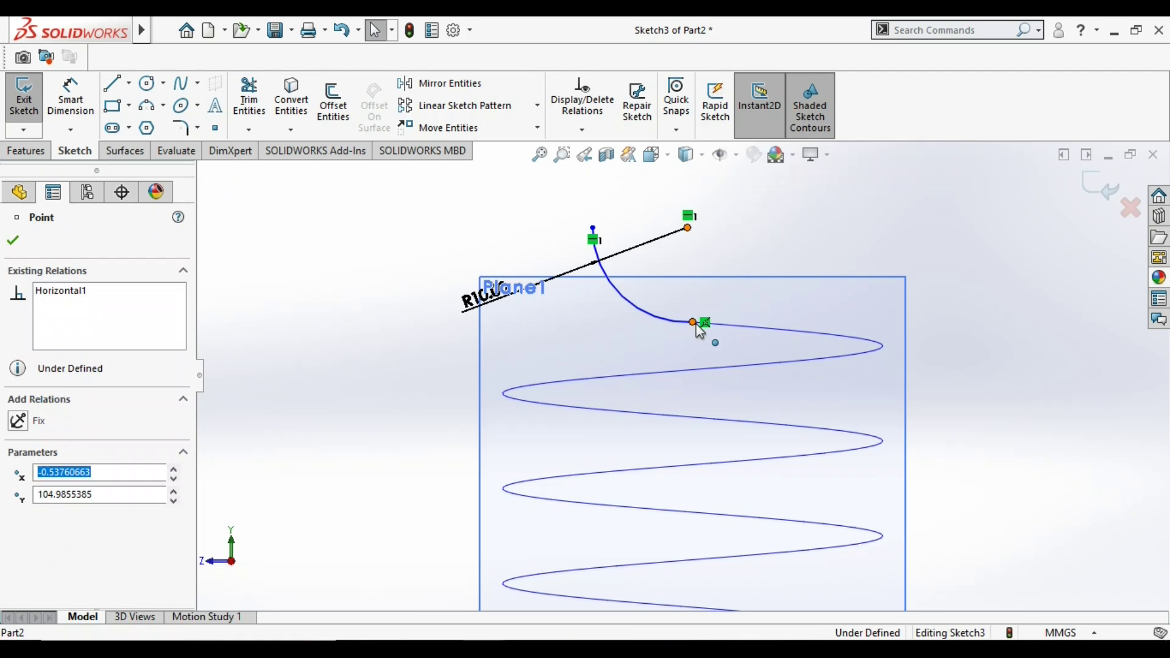
left_click(695, 321, "ctrl")
left_click(771, 250)
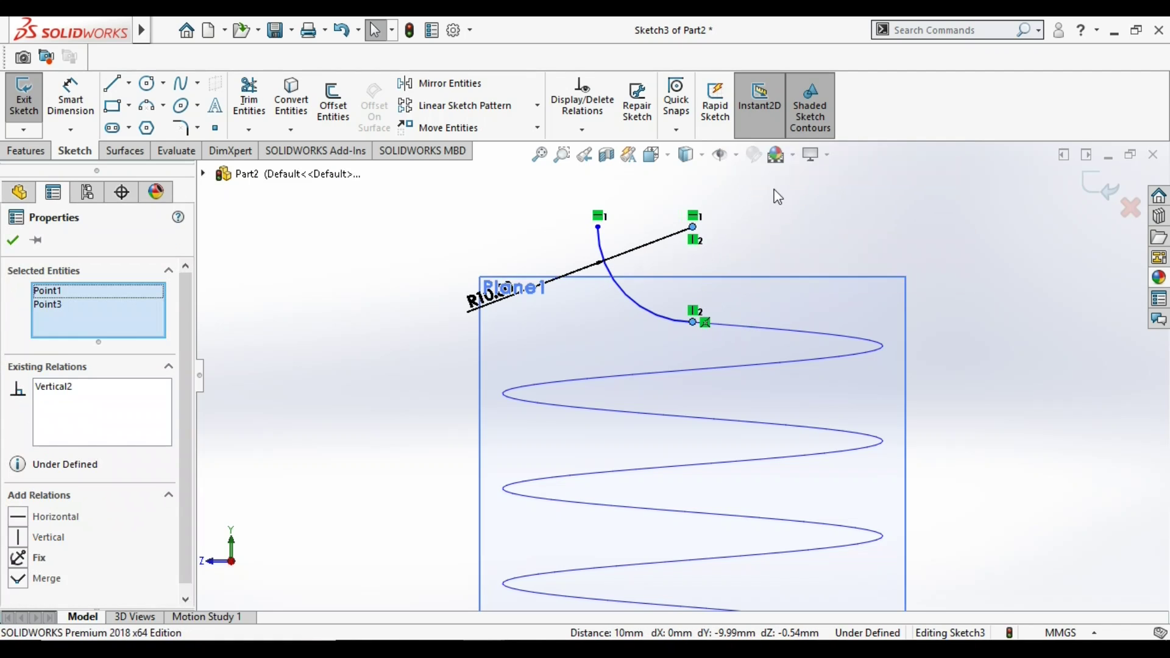
left_click(780, 238)
Try making the arc tangent to the helix, and undo the relation
left_click(751, 327)
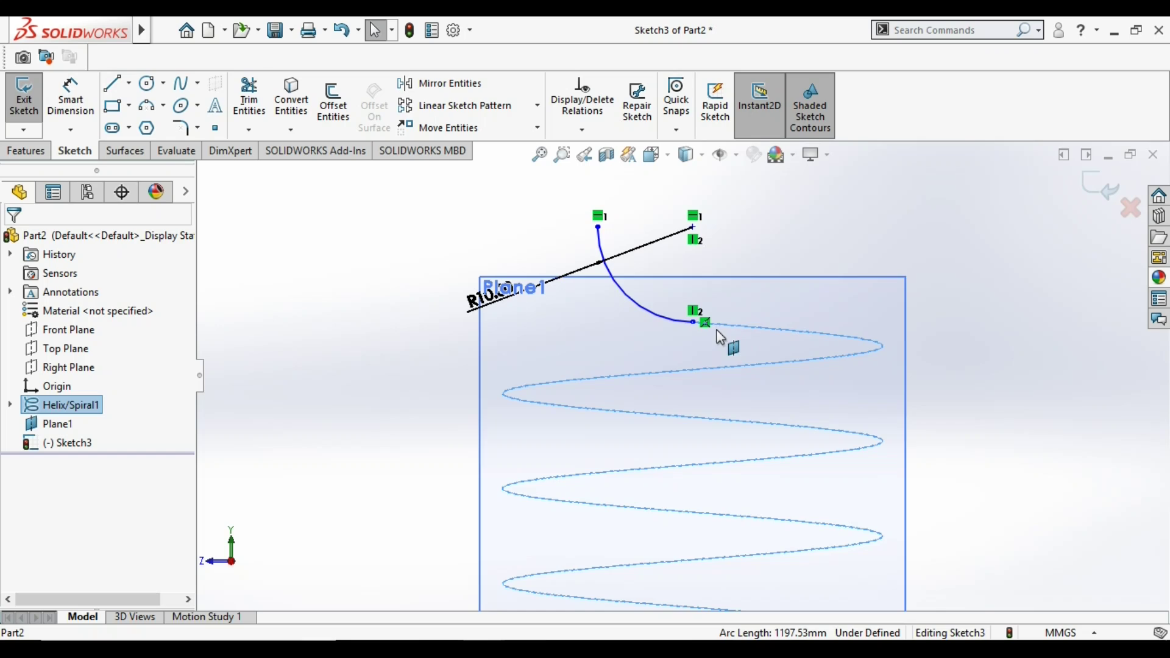
left_click(676, 320, "ctrl")
left_click(724, 246)
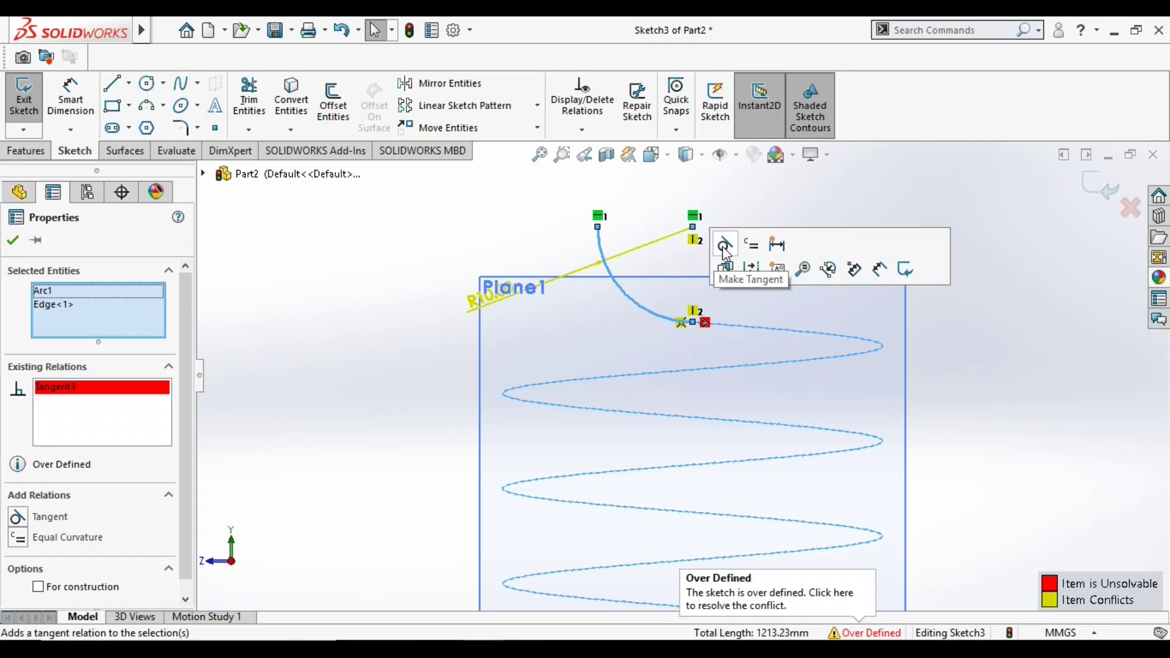
left_click(304, 275)
key("ctrl+z")
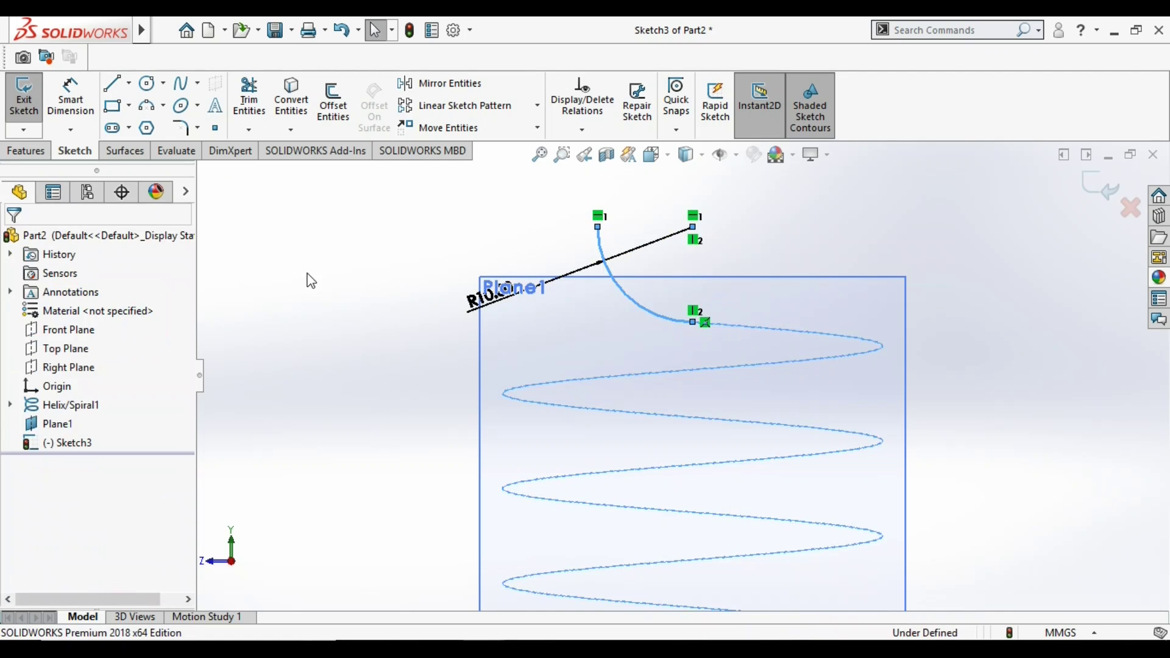
Reposition the arc's radius dimension so its leader runs roughly level with the arc's free end, clear of the plane label
left_click(763, 254)
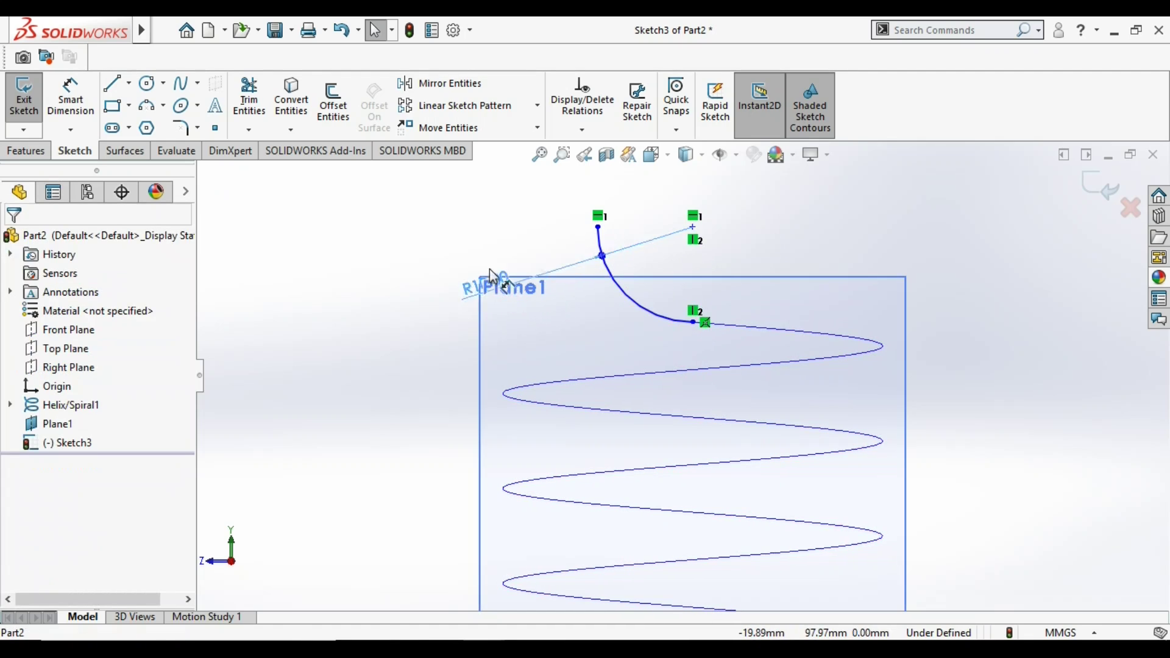
left_click(450, 224)
left_click(743, 268)
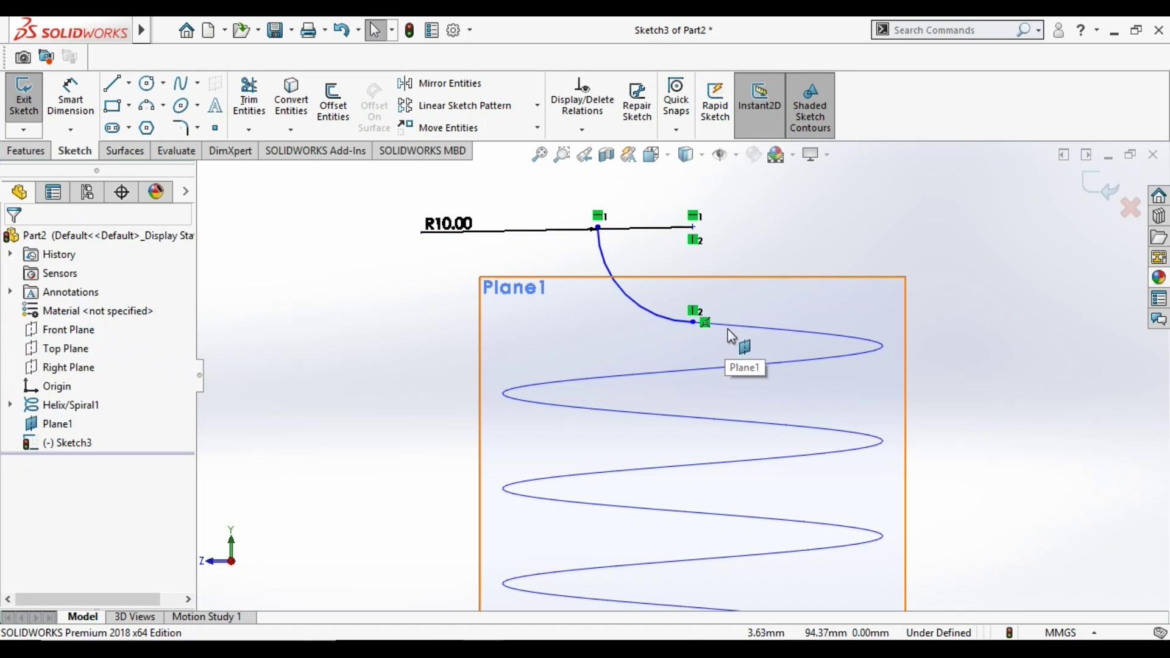
Examine the relations on the arc's lower endpoint and the relations available between that endpoint and the helix
left_click(598, 228)
left_click(670, 303)
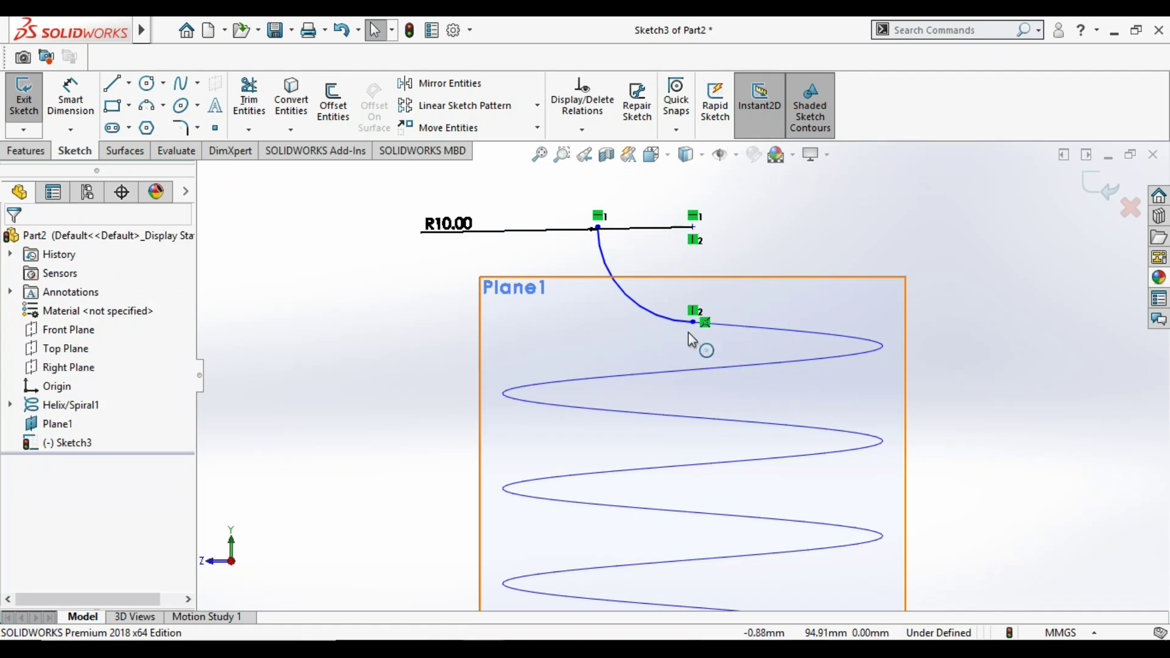
left_click(694, 323)
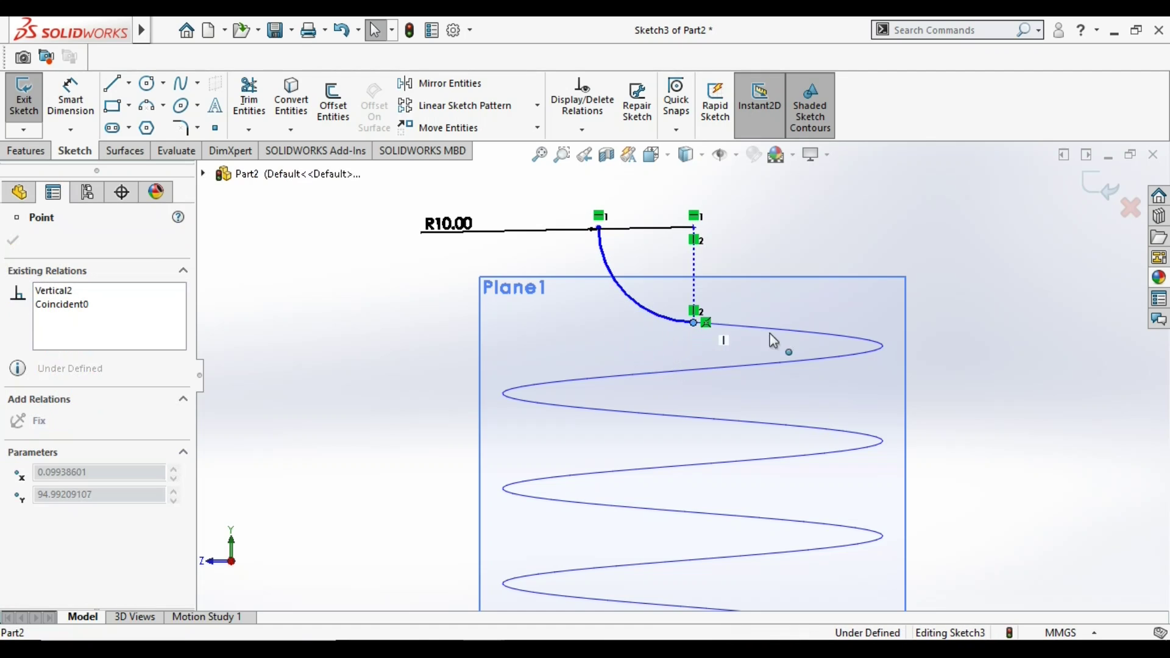
left_click_drag(770, 333, 587, 297)
scroll(707, 311, "down", 4)
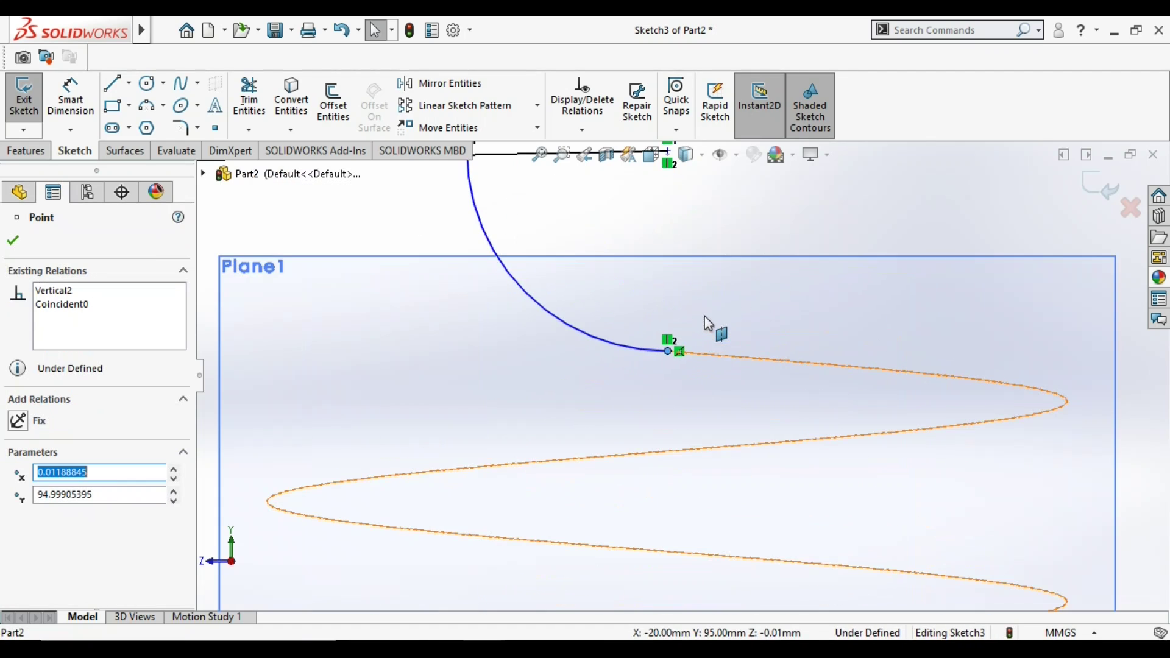
left_click(668, 351)
left_click(912, 214)
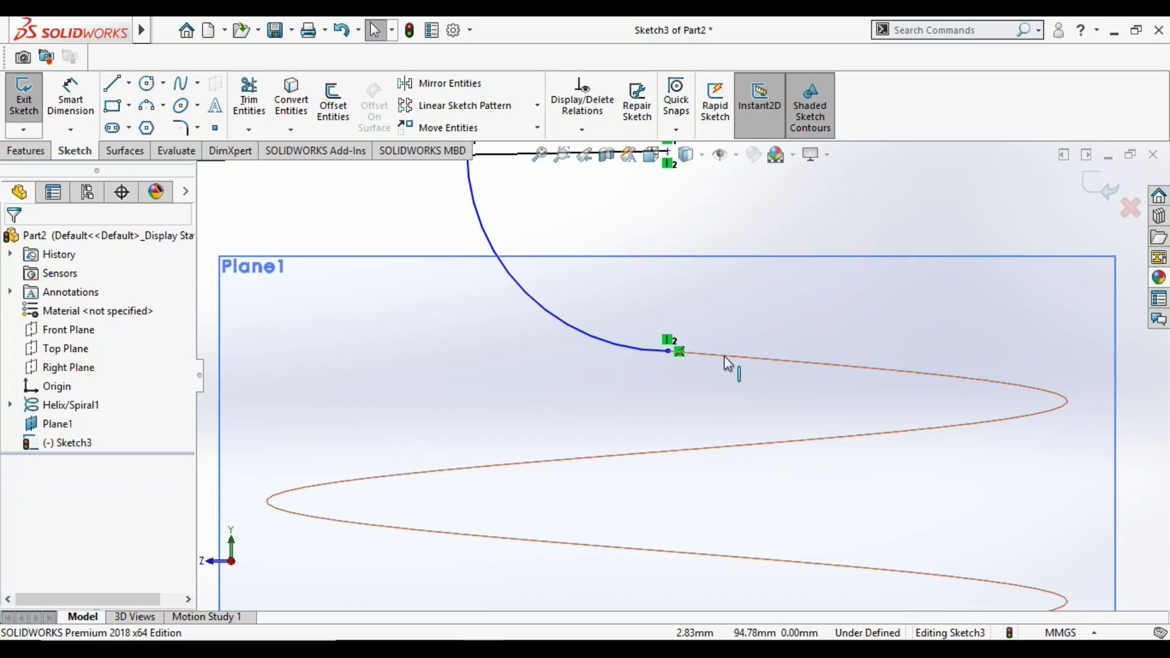
left_click(724, 356)
left_click(666, 350, "ctrl")
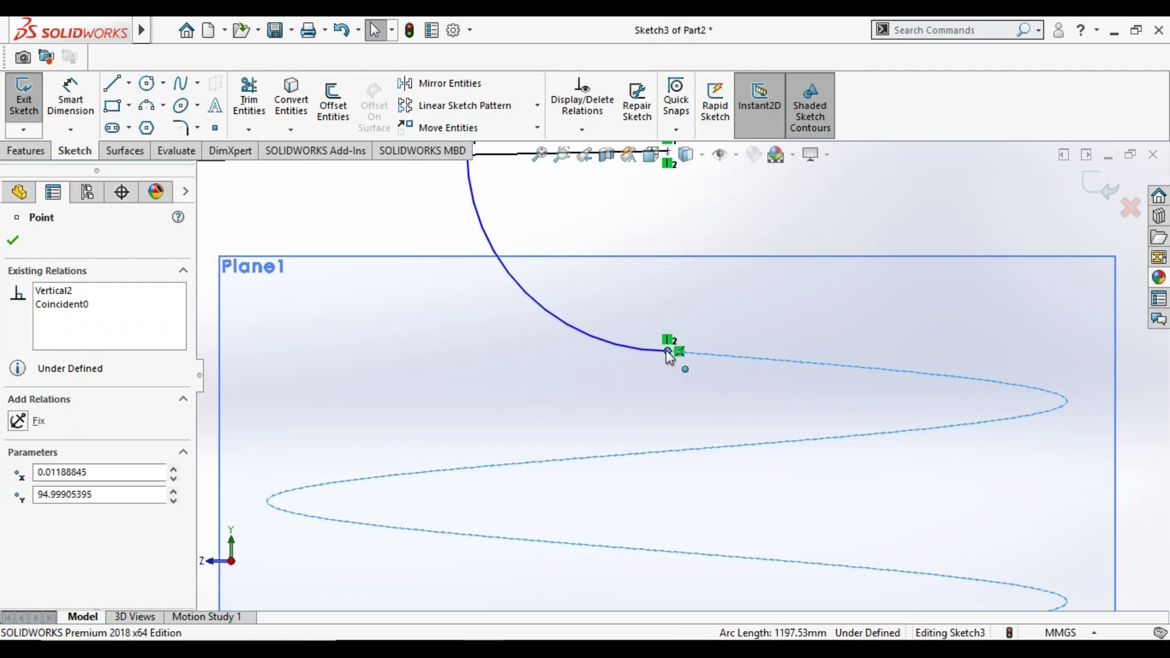
left_click(702, 353, "ctrl")
left_click(703, 353, "ctrl")
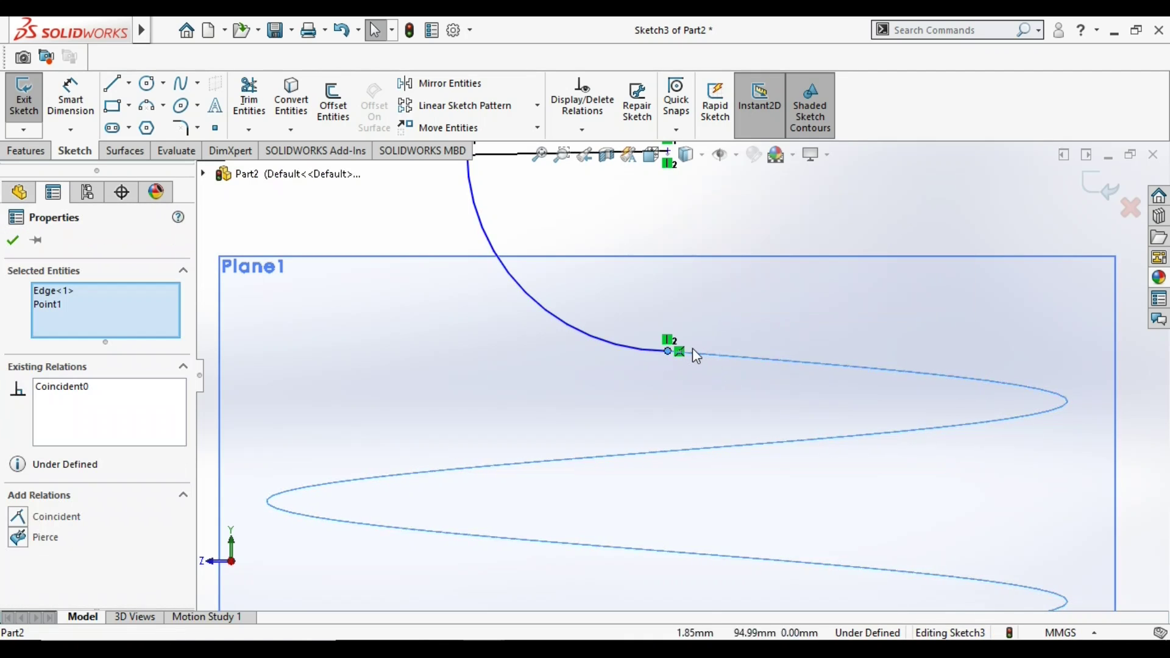
Replace the vertical relation between the arc's centre and lower end with a tangent relation between the arc and the helix
scroll(693, 341, "up", 1)
left_click(693, 226)
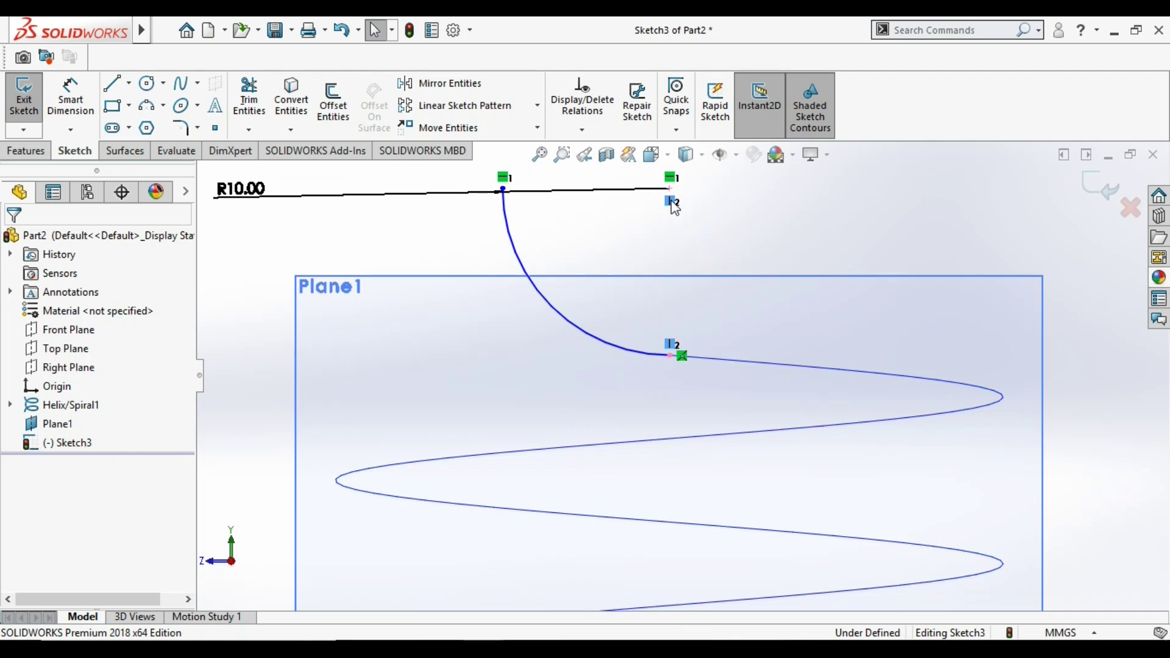
left_click(642, 353)
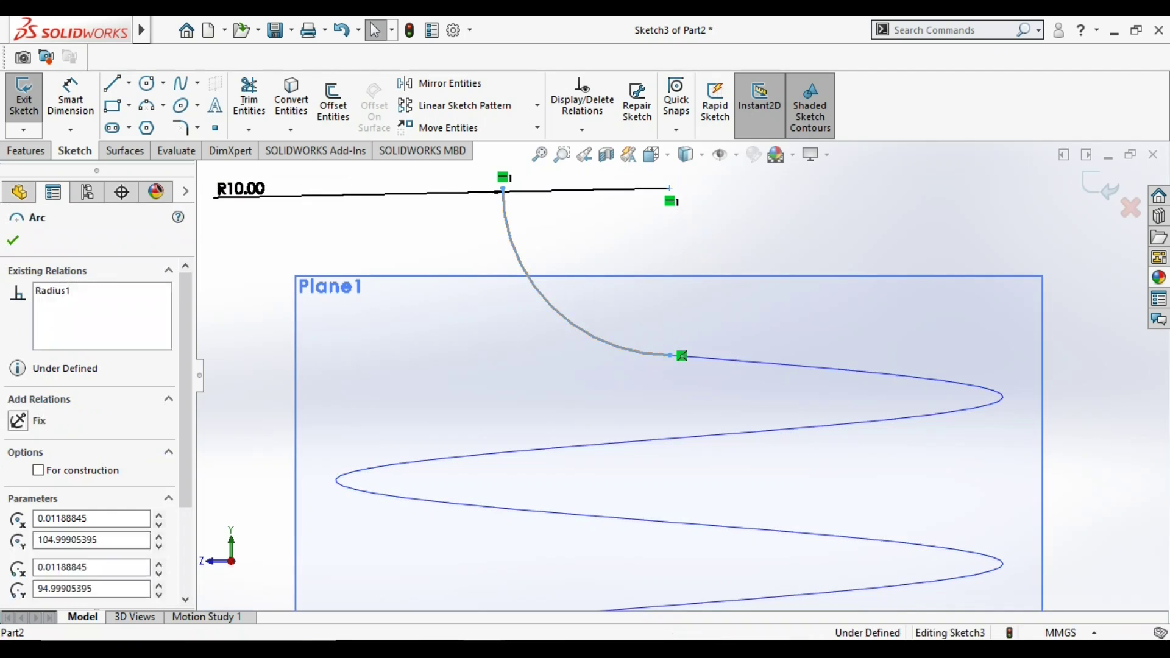
left_click(703, 360, "ctrl")
left_click(751, 280)
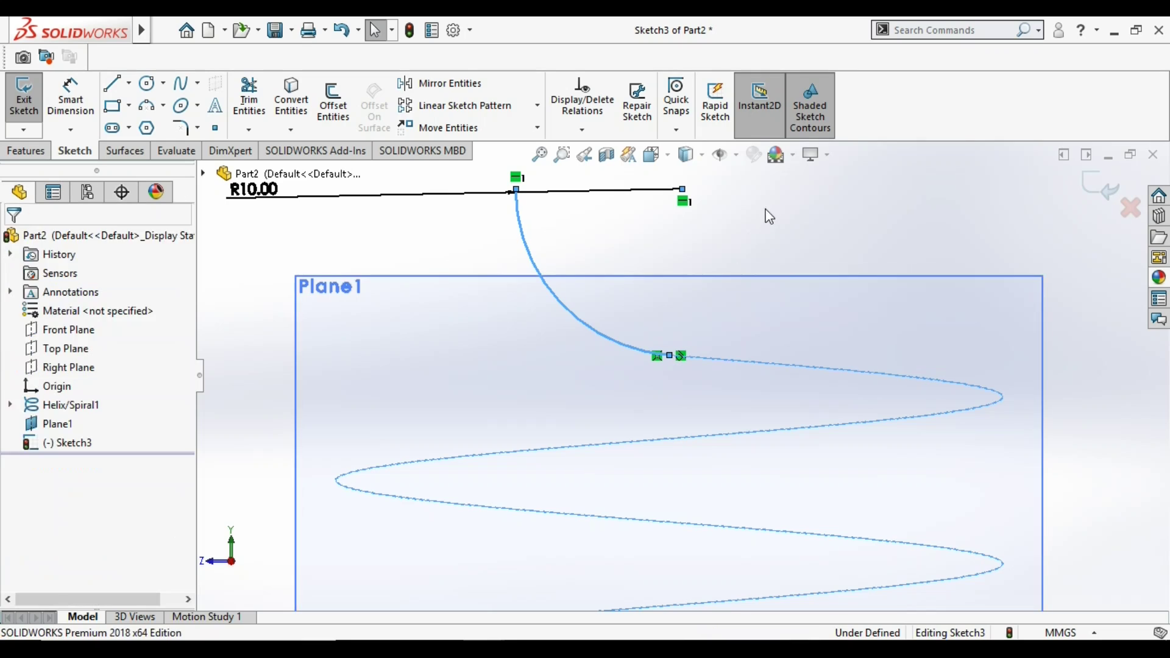
Add a pierce relation between the arc's lower endpoint and the helix, and close the sketch
left_click(673, 359)
left_click(698, 357, "ctrl")
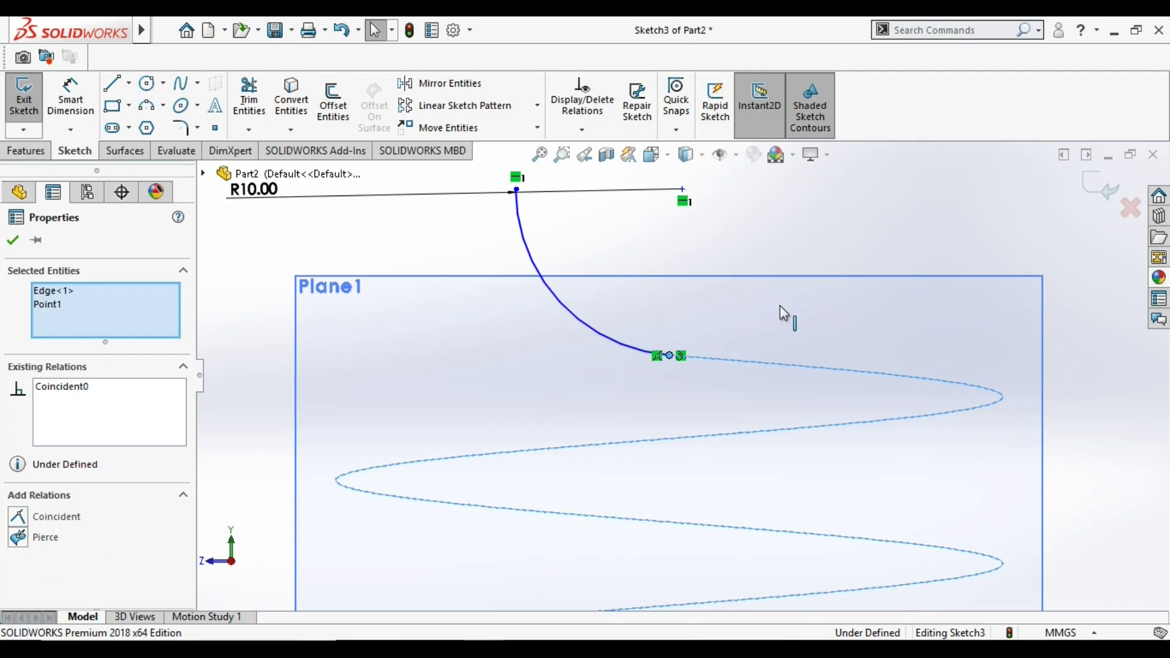
left_click(774, 281)
left_click(728, 248)
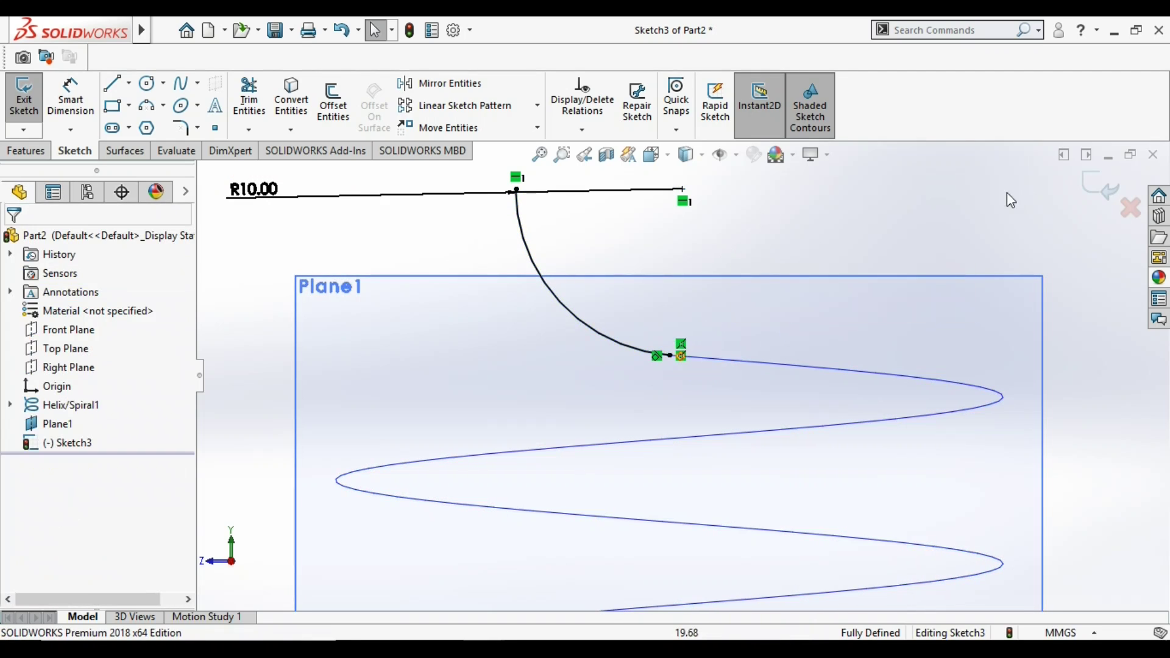
left_click(1105, 191)
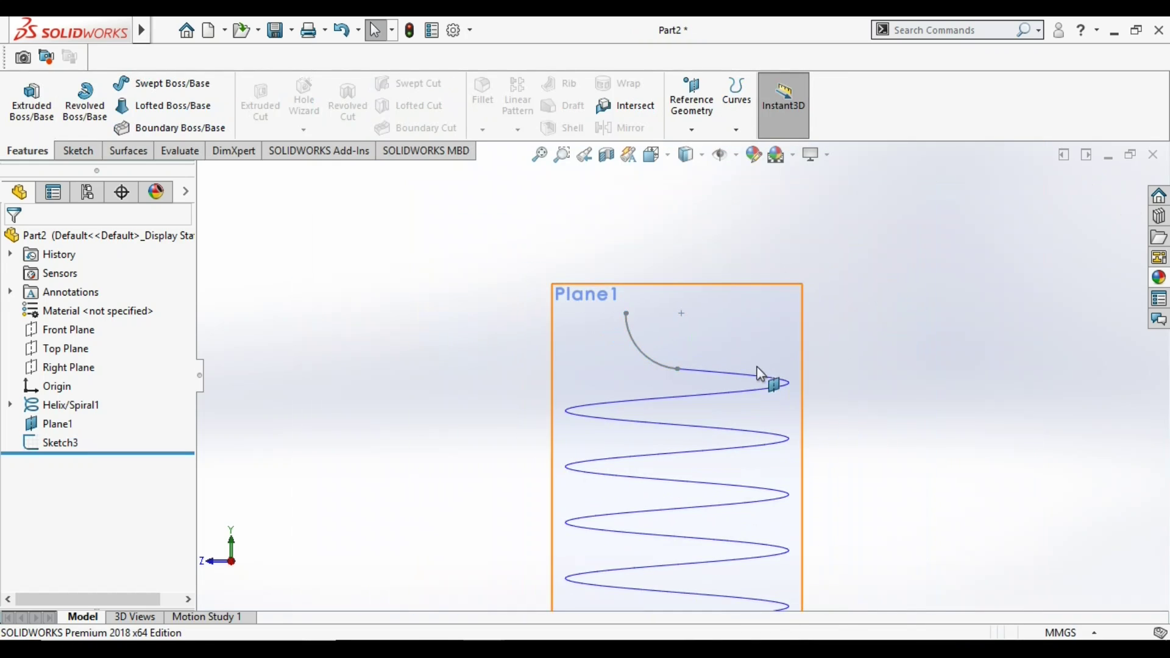
Create a reference plane parallel to Plane1 through the helix's lower endpoint
mouse_move(760, 373)
middle_mouse_down()
mouse_move(784, 342)
mouse_move(839, 355)
mouse_move(769, 375)
middle_mouse_up()
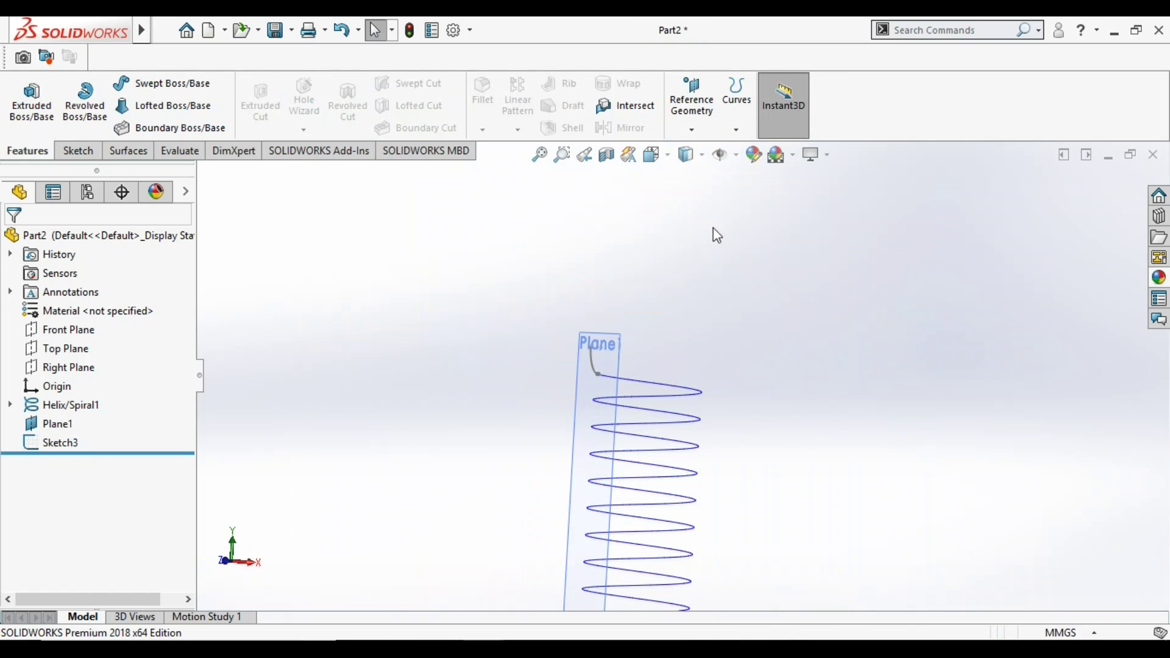
middle_click_drag(713, 228, 699, 282)
scroll(698, 282, "up", 7)
scroll(721, 435, "down", 4)
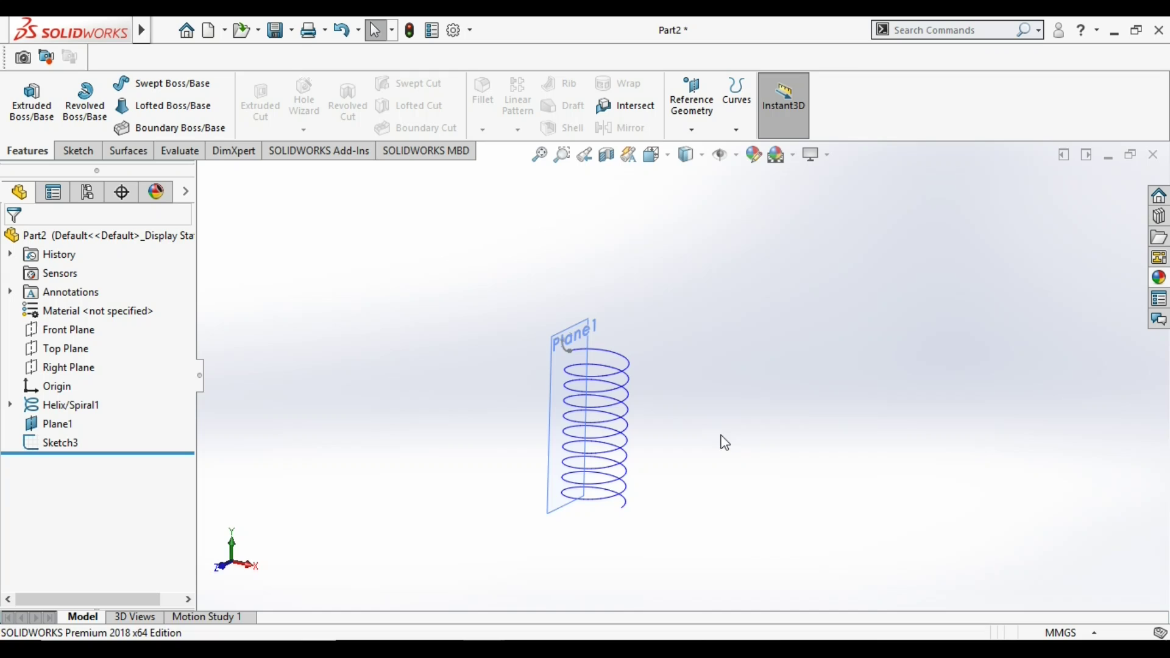
left_click(697, 135)
left_click(700, 149)
left_click(575, 368)
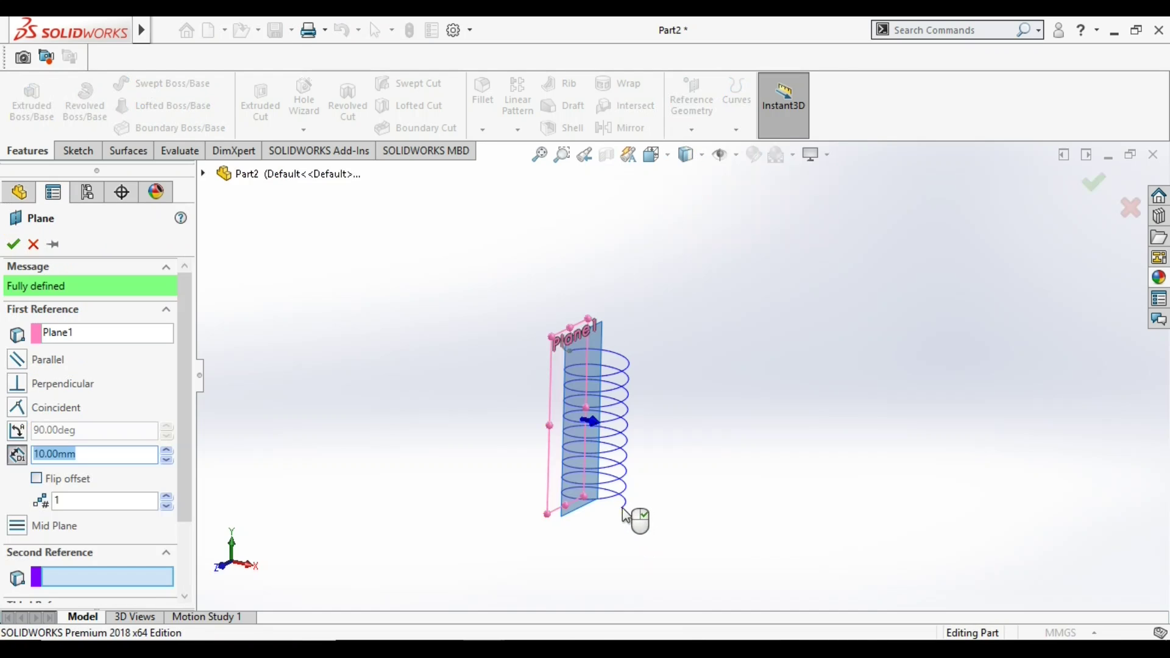
left_click(622, 509)
left_click(13, 244)
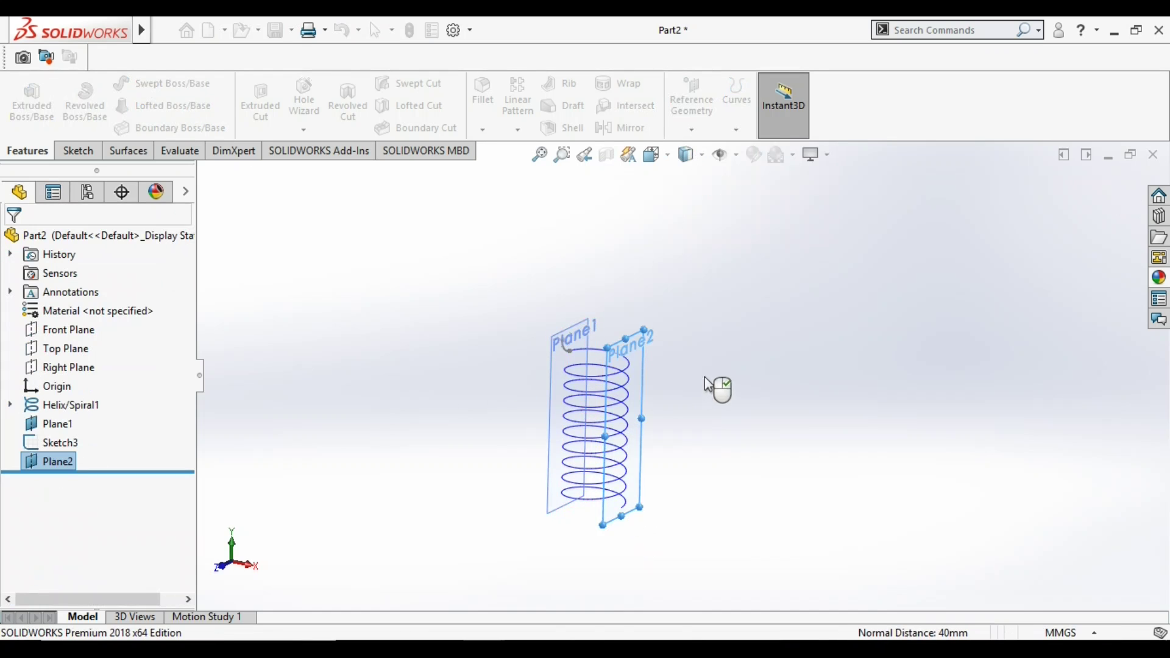
left_click(429, 266)
Sketch a three-point arc of about 8.8 mm radius on Plane2, starting at the helix's lower endpoint and curving downward
scroll(594, 543, "down", 2)
left_click(670, 418)
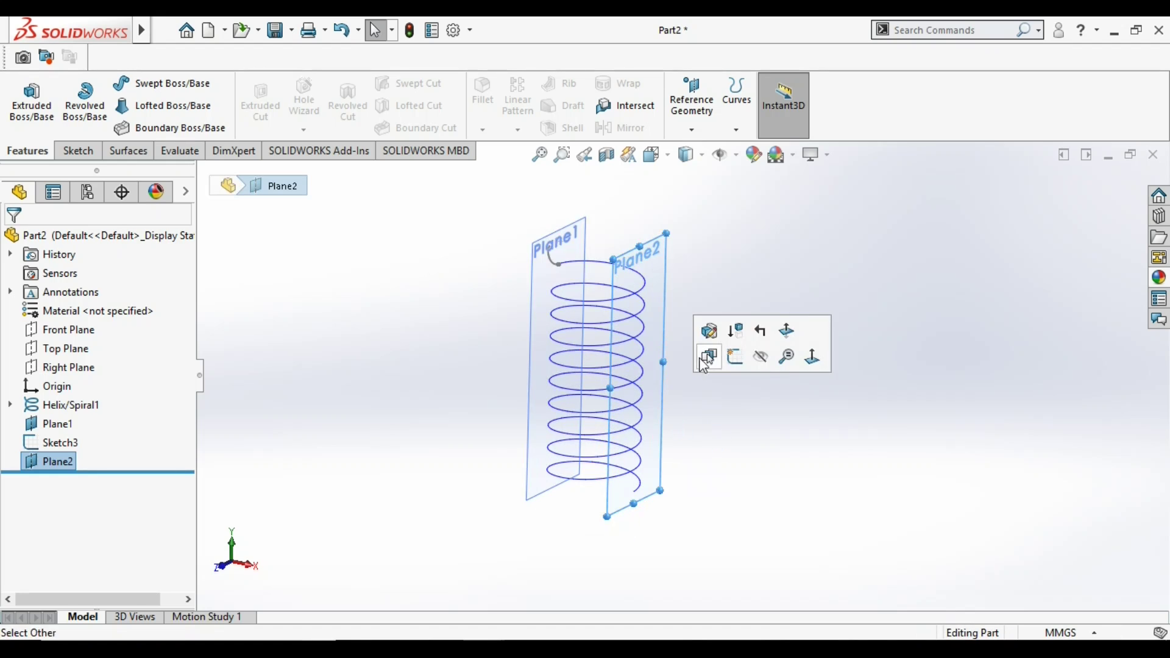
left_click(736, 360)
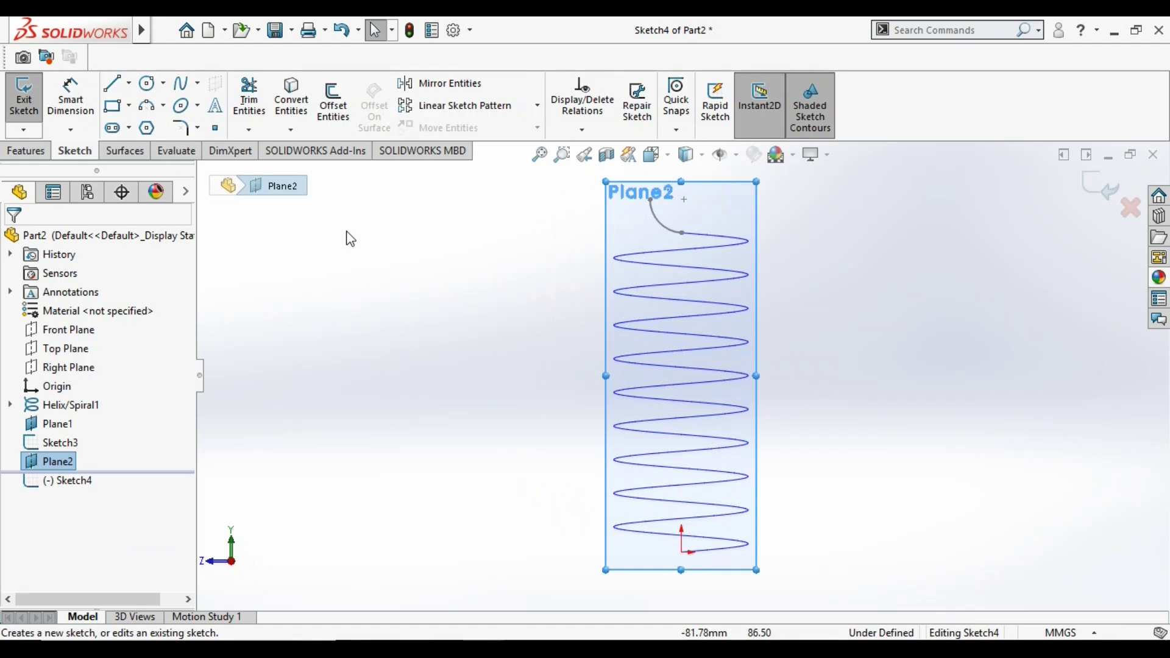
left_click(147, 106)
left_click(681, 551)
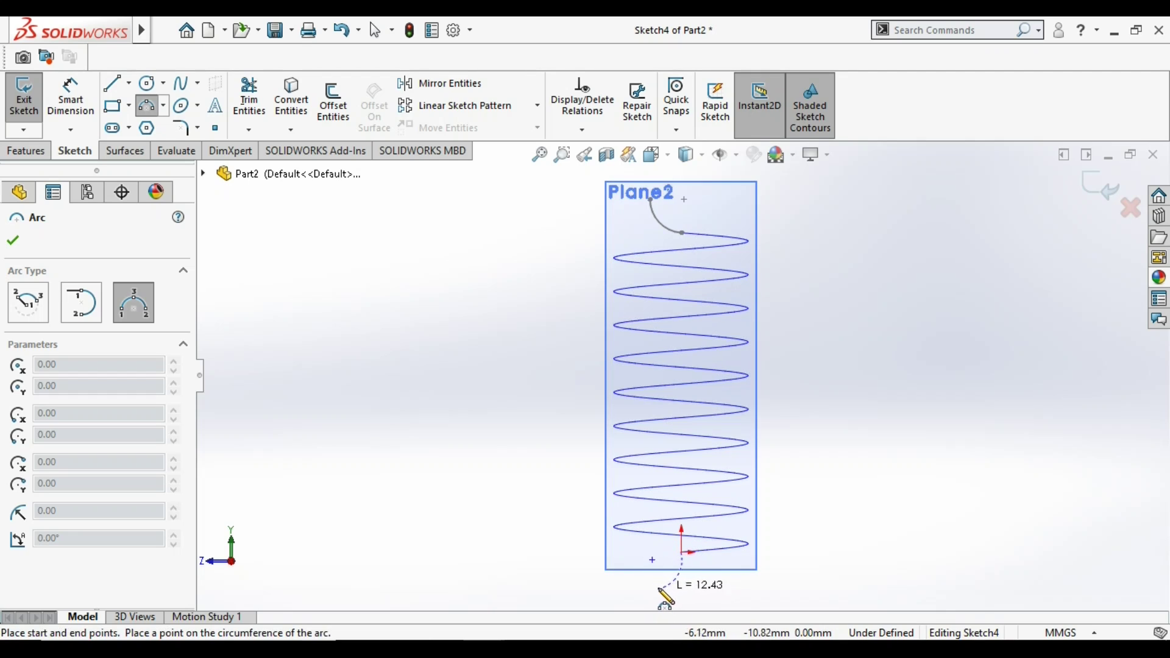
left_click(662, 569)
key("Escape")
scroll(664, 579, "down", 5)
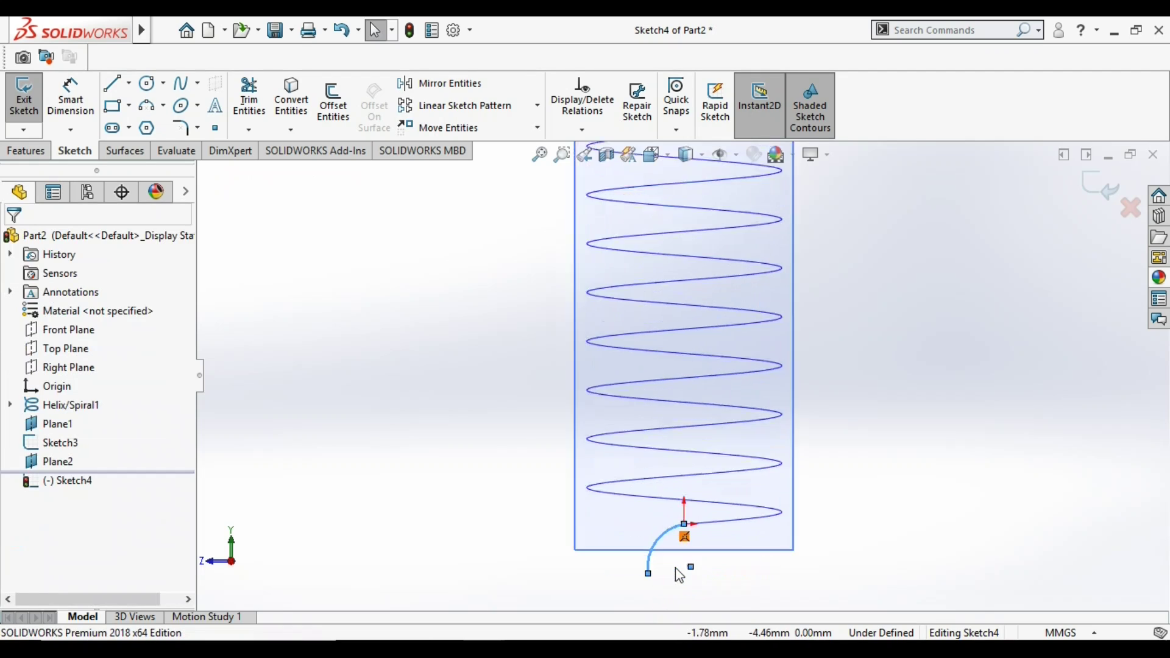
Make the lower arc tangent to the helix
left_click(647, 458)
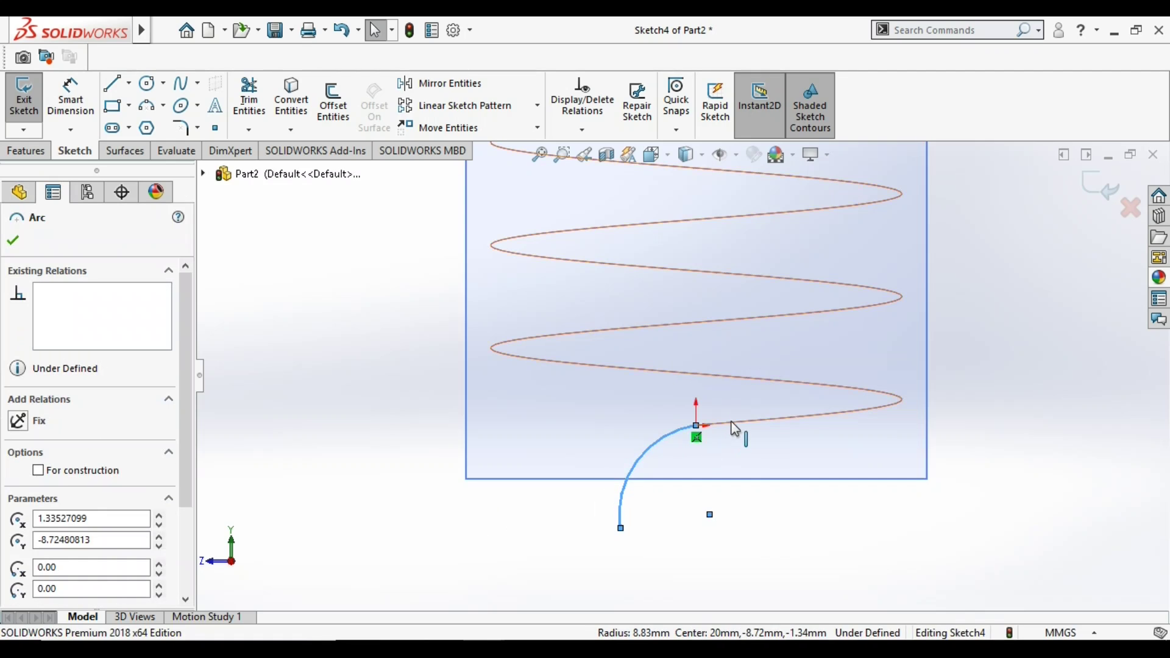
left_click(738, 422, "ctrl")
left_click(777, 518)
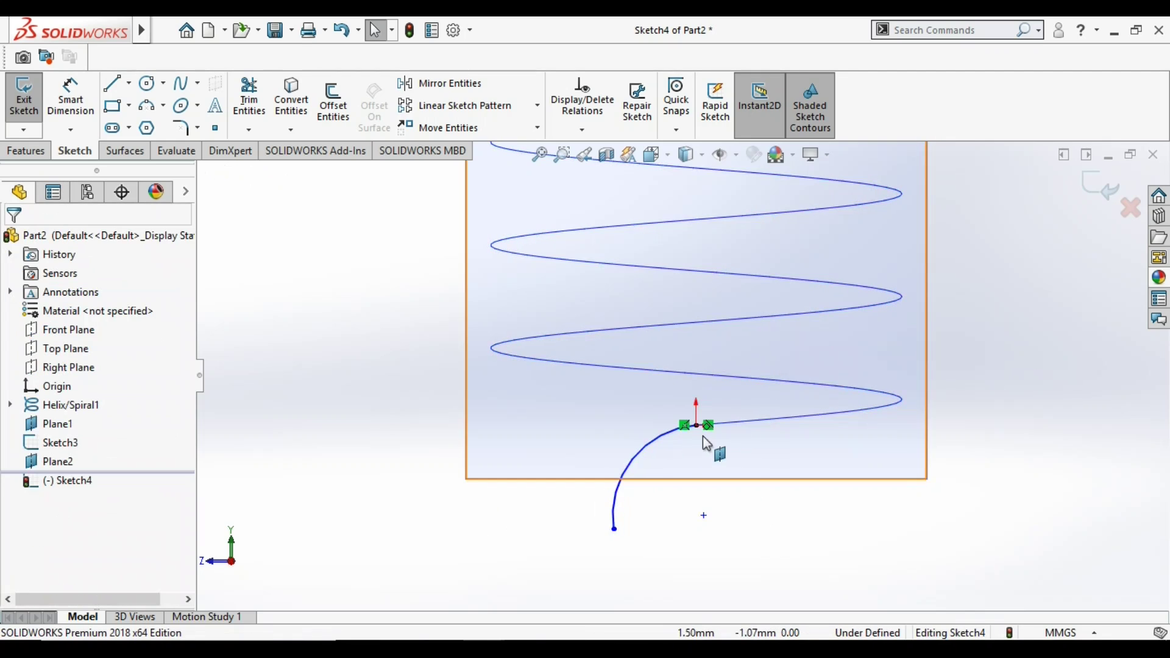
Dimension the lower arc with a radius of 10 mm
left_click(71, 98)
left_click(626, 484)
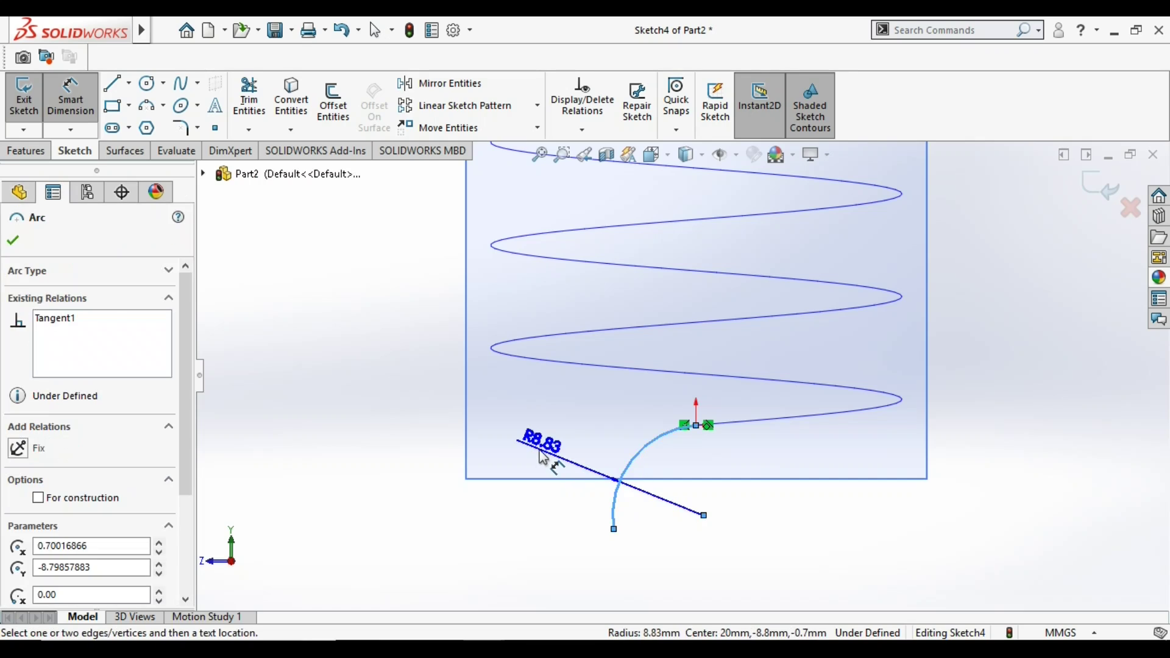
left_click(545, 454)
type("10")
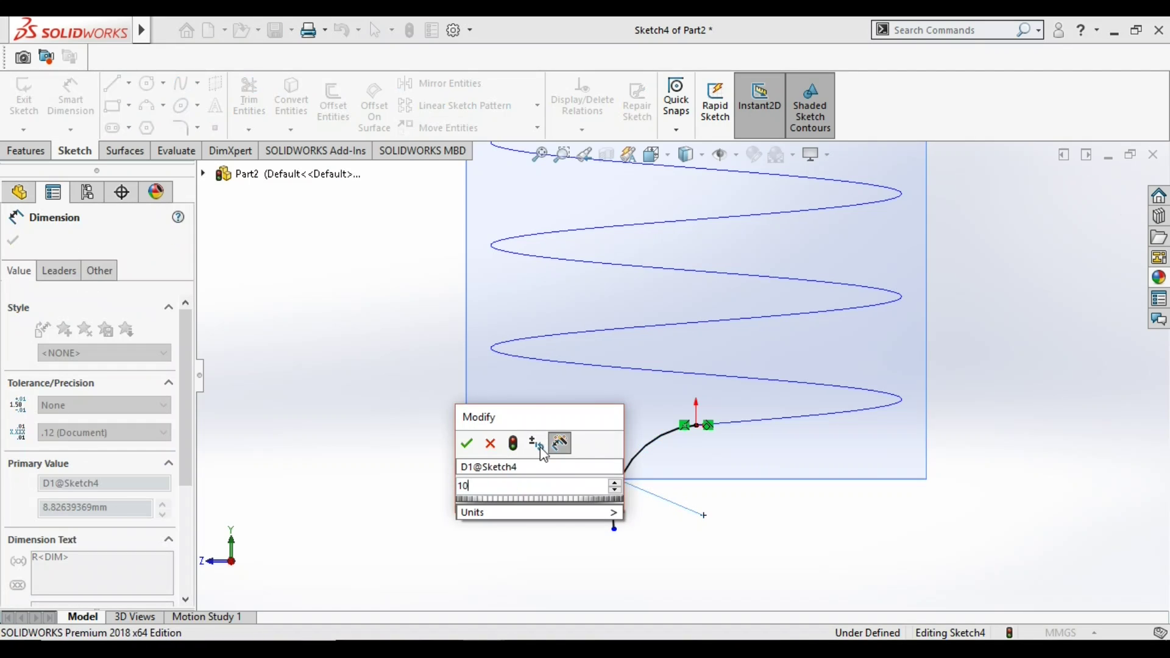
key("Return")
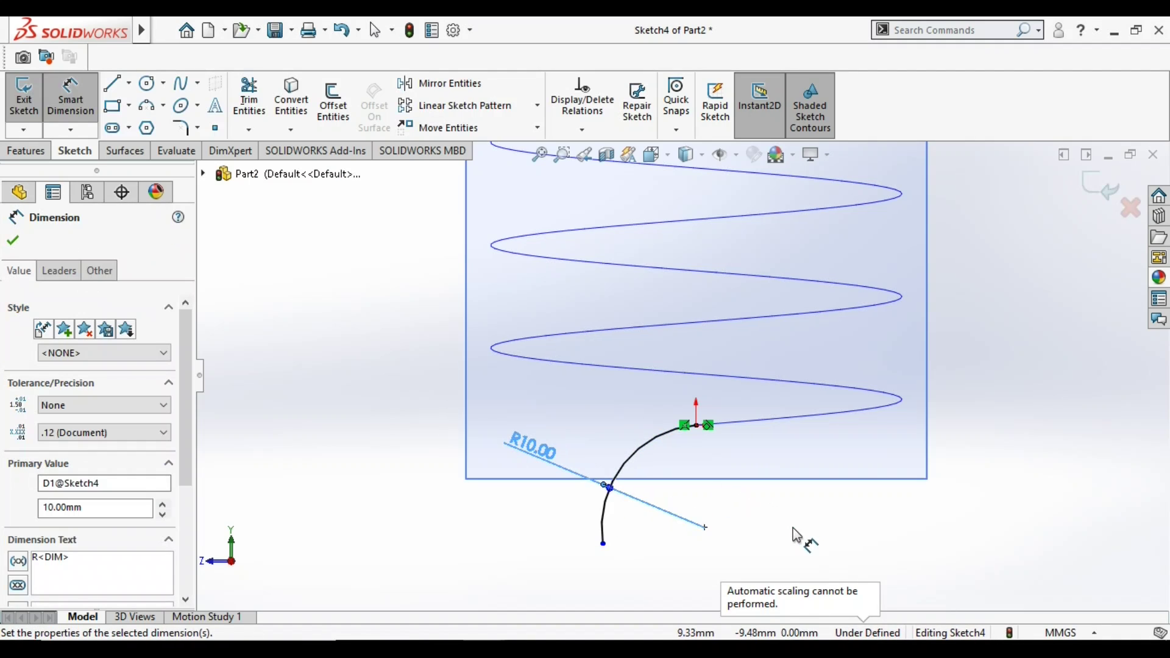
left_click(705, 527)
left_click(603, 544)
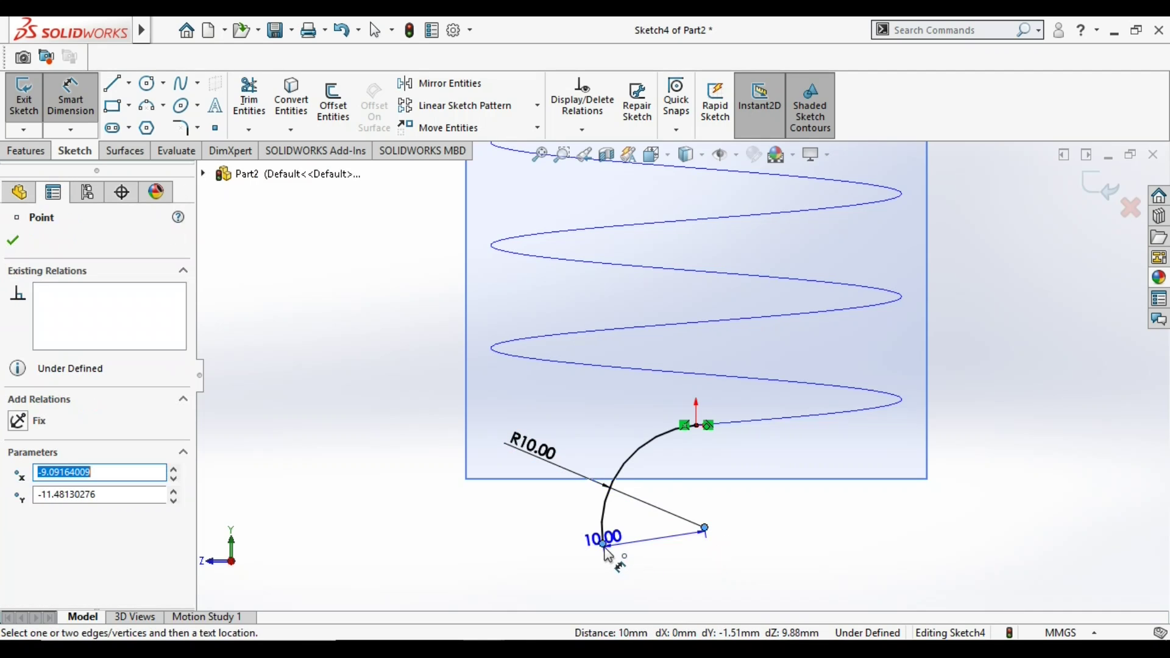
key("Escape")
key("Escape")
Add a horizontal relation between the lower arc's free end and its centre, and close the sketch
left_click(706, 527)
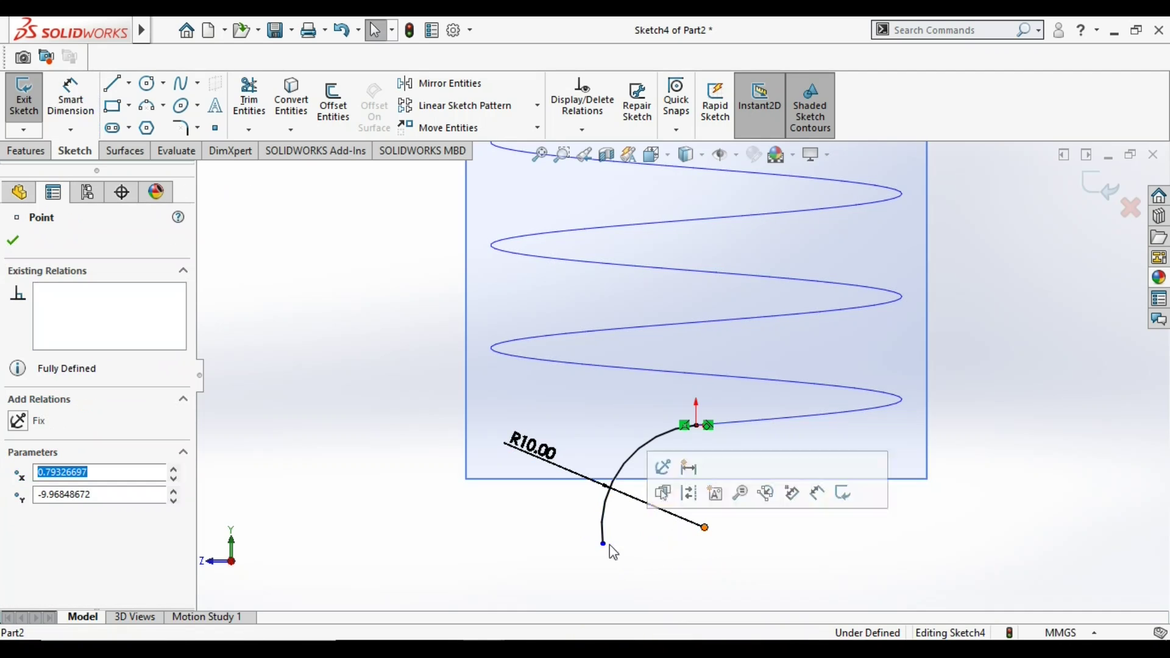
left_click(604, 545, "ctrl")
left_click(704, 527)
left_click(663, 551)
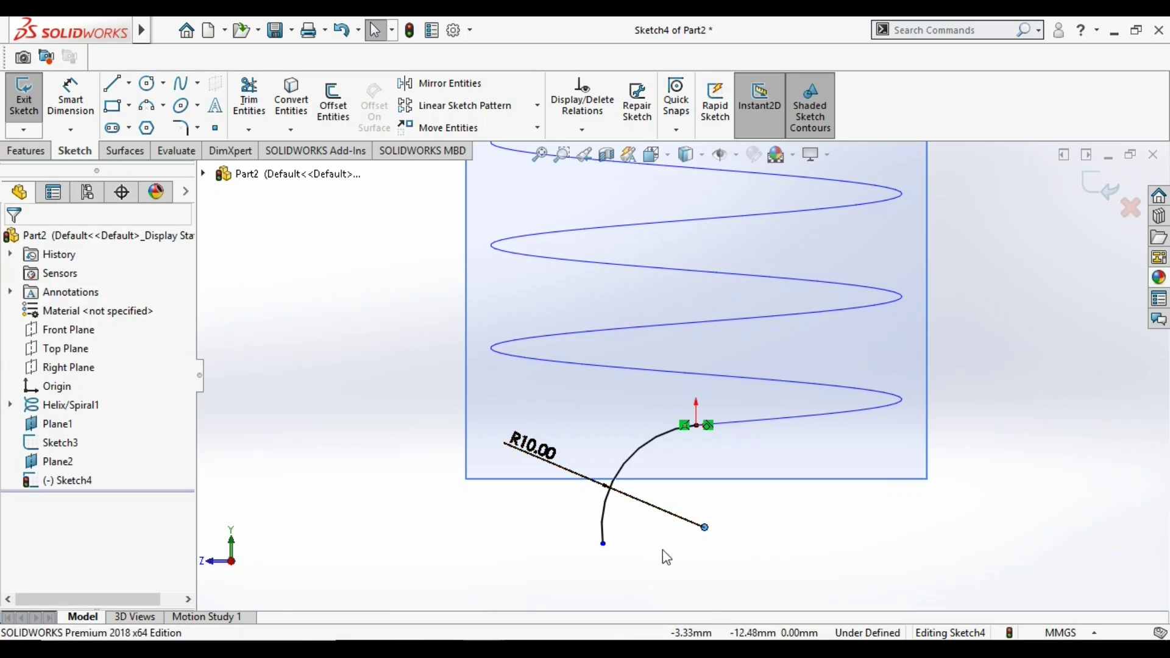
left_click(603, 545)
left_click(705, 527, "ctrl")
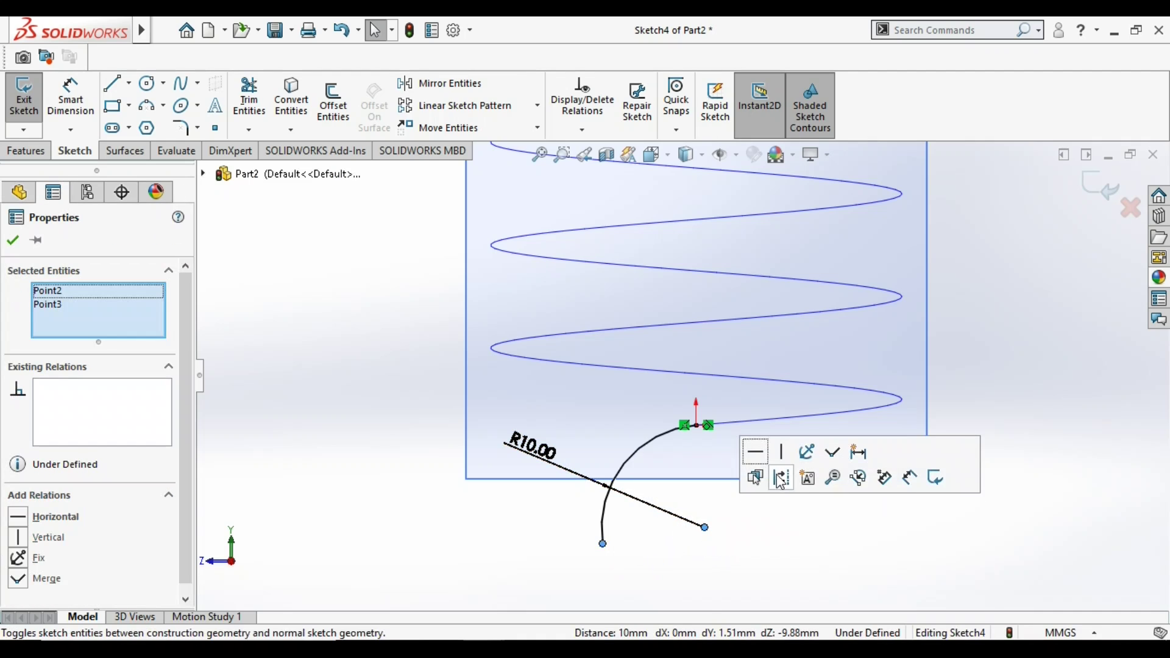
left_click(760, 458)
left_click(802, 562)
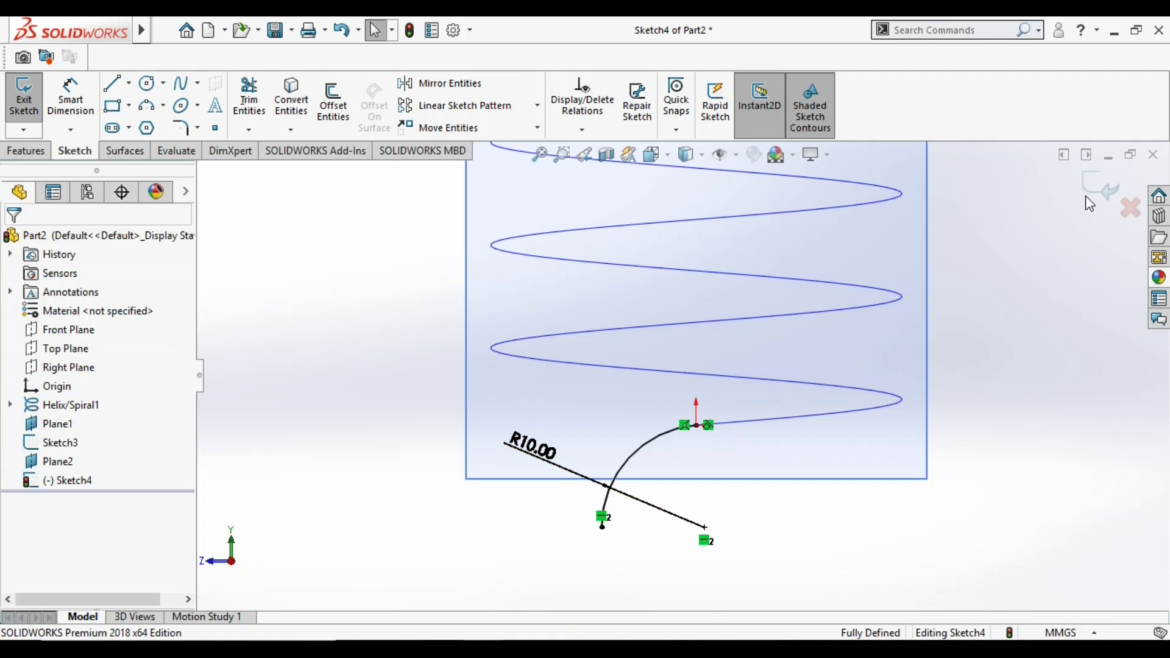
left_click(1099, 188)
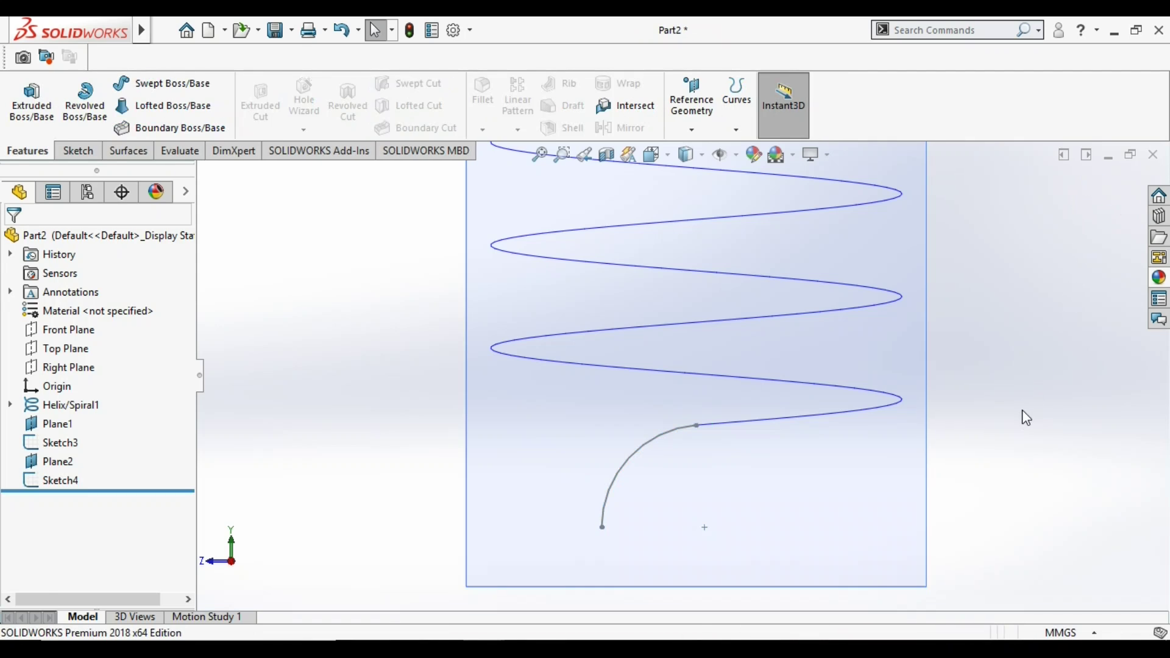
Create a reference plane parallel to the Front Plane through the free end of the lower connecting arc
scroll(806, 364, "up", 12)
middle_click_drag(758, 321, 847, 347)
scroll(745, 329, "down", 4)
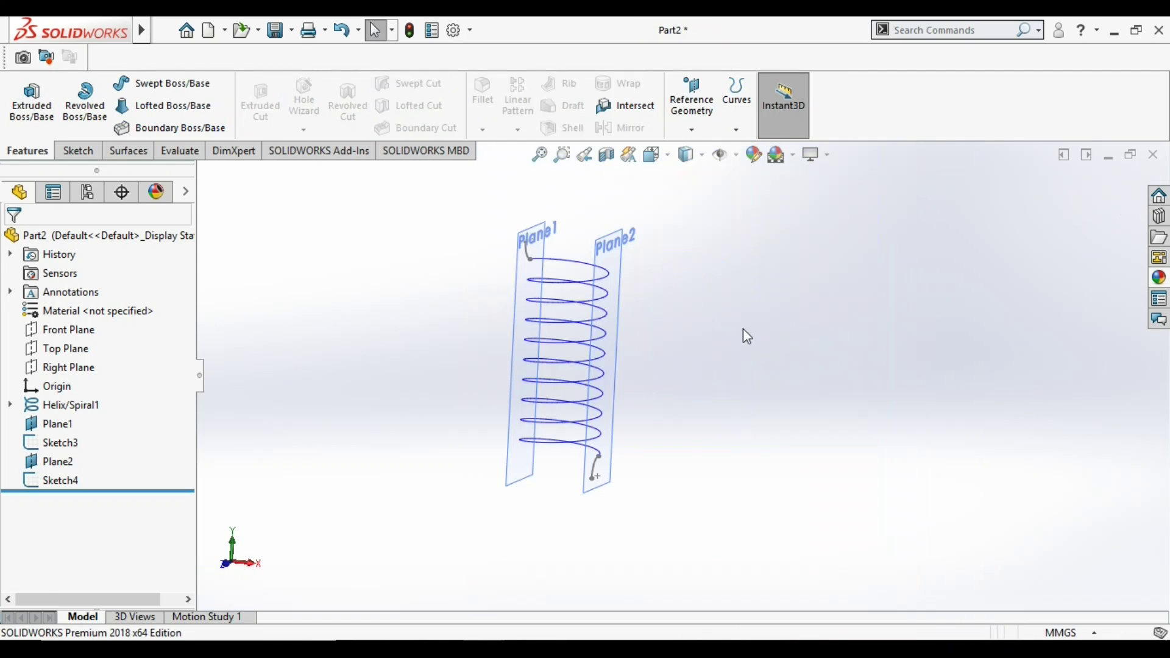
left_click(692, 130)
left_click(697, 148)
left_click(203, 174)
left_click(279, 269)
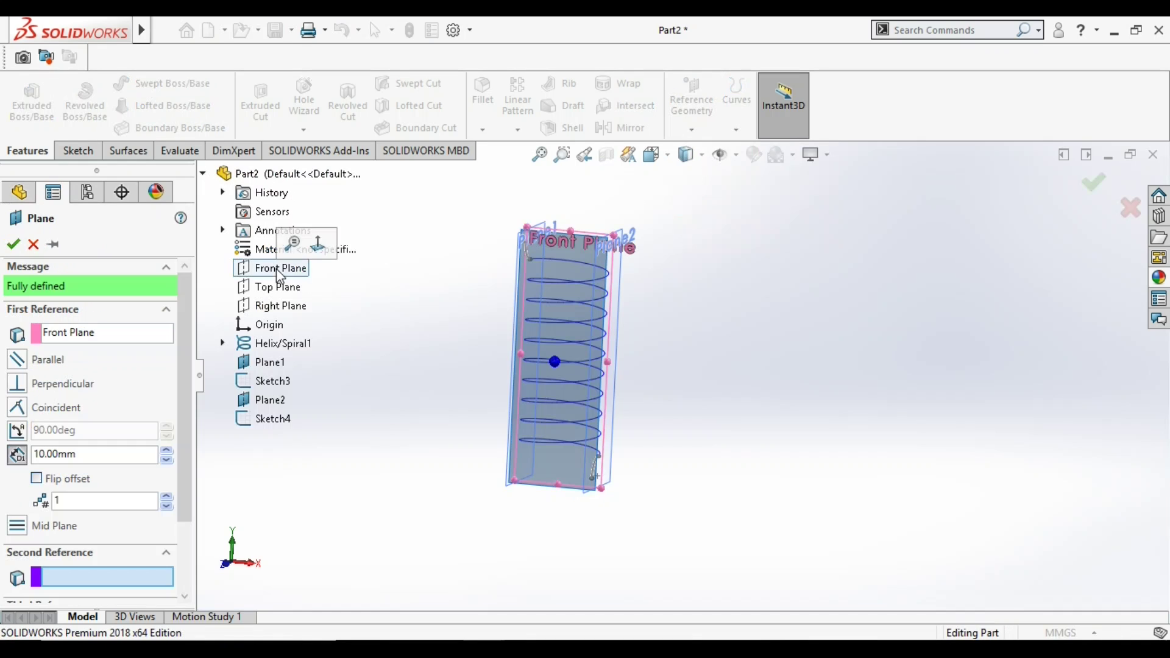
scroll(594, 447, "down", 3)
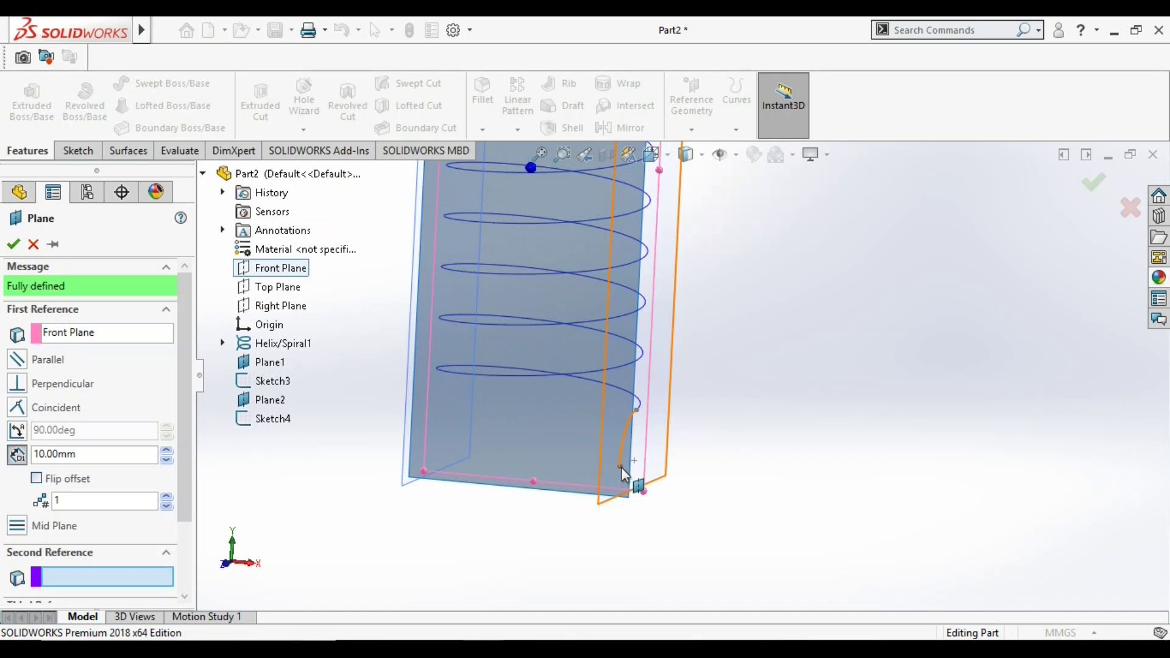
left_click(621, 467)
left_click(14, 244)
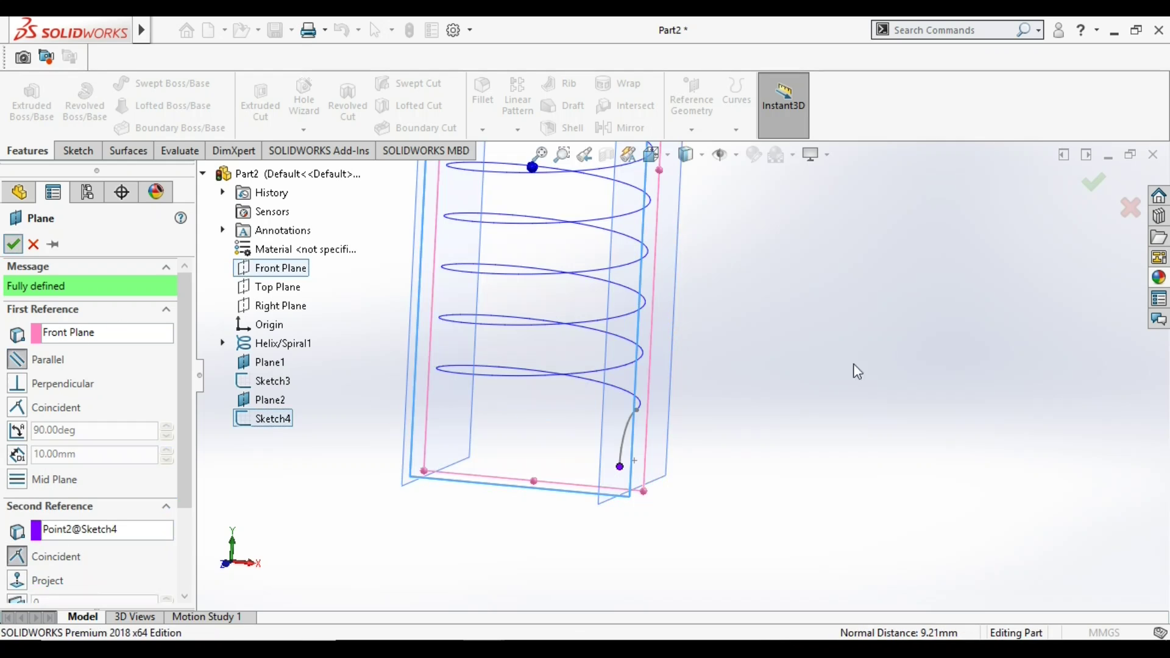
Hide Plane1 and Plane2
right_click(55, 431)
key("Escape")
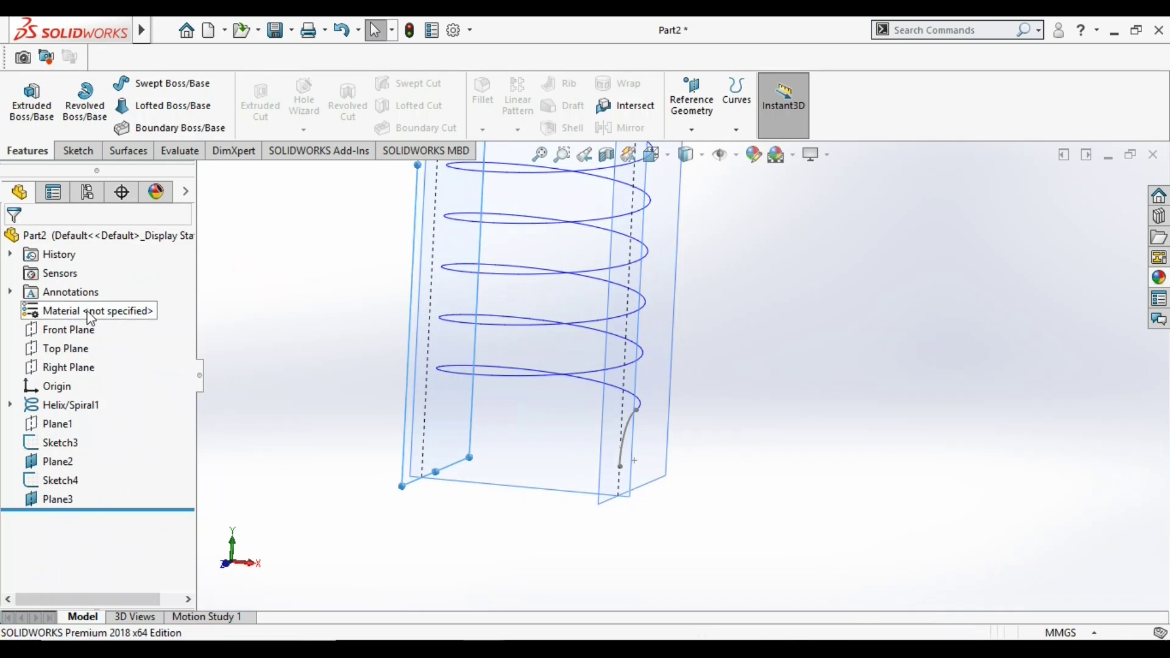
right_click(54, 463)
key("Escape")
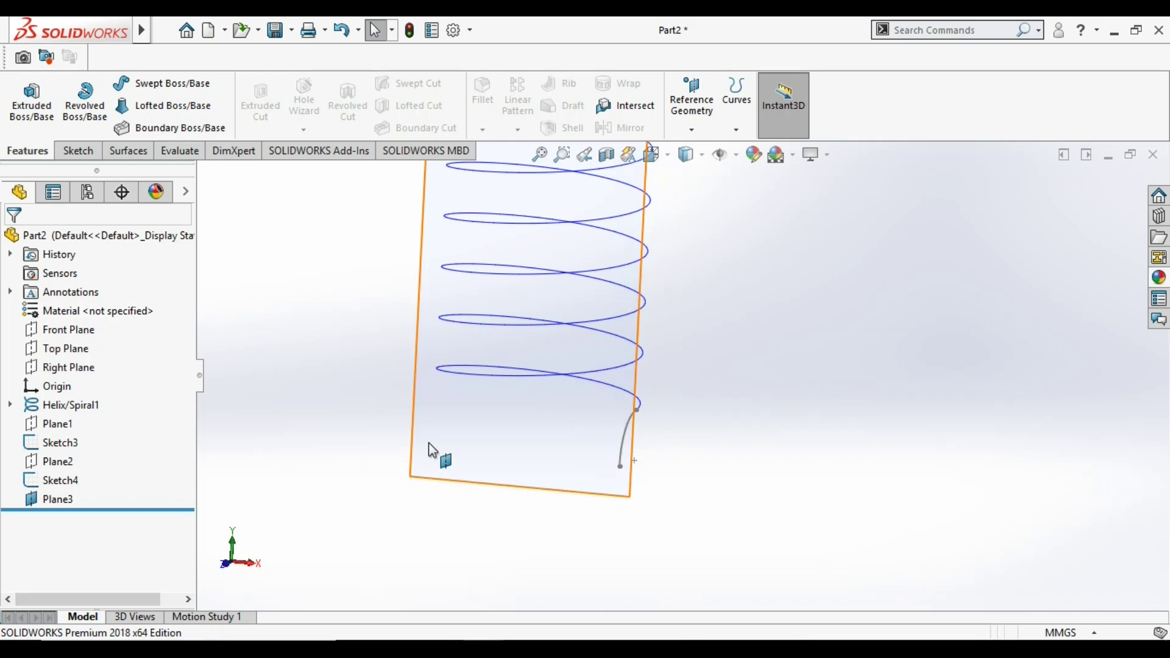
Start a sketch on Plane3 and draw a three-point arc of about 19 mm radius, arching upward above the helix
left_click(431, 452)
left_click(510, 392)
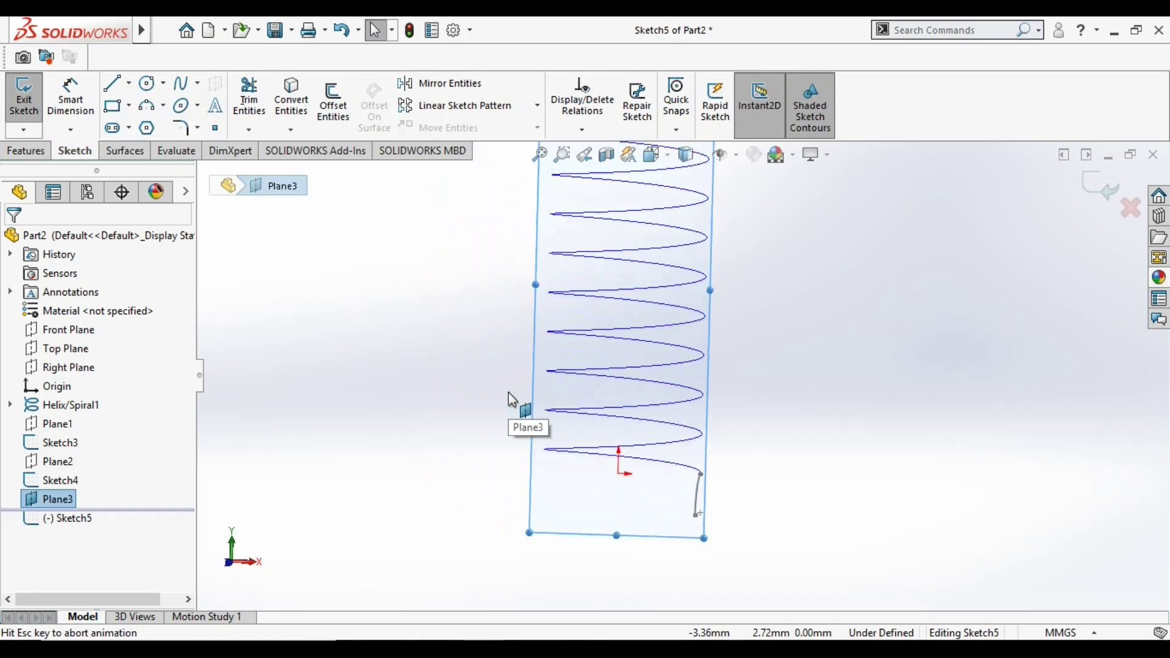
scroll(703, 243, "up", 4)
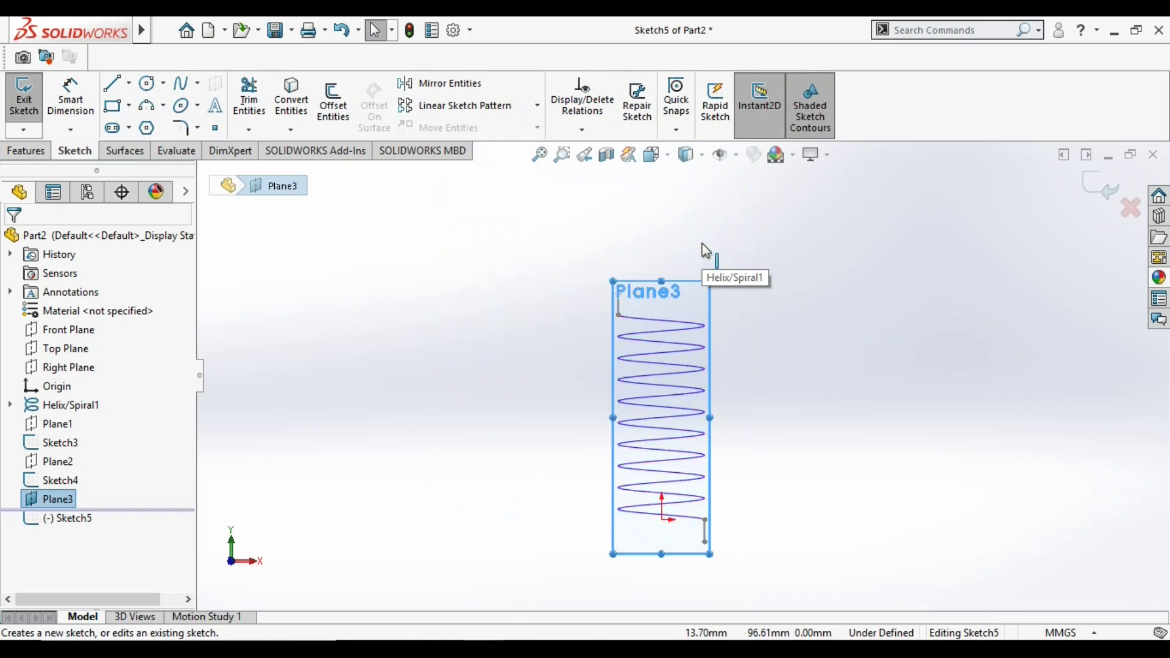
scroll(664, 297, "down", 3)
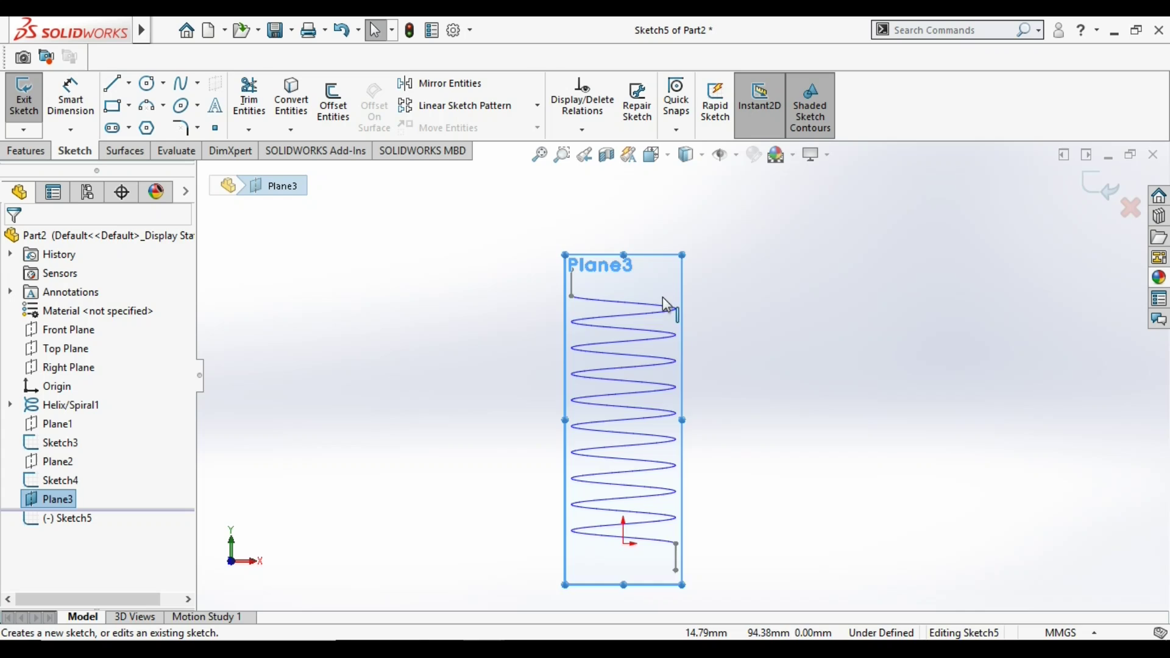
left_click(146, 105)
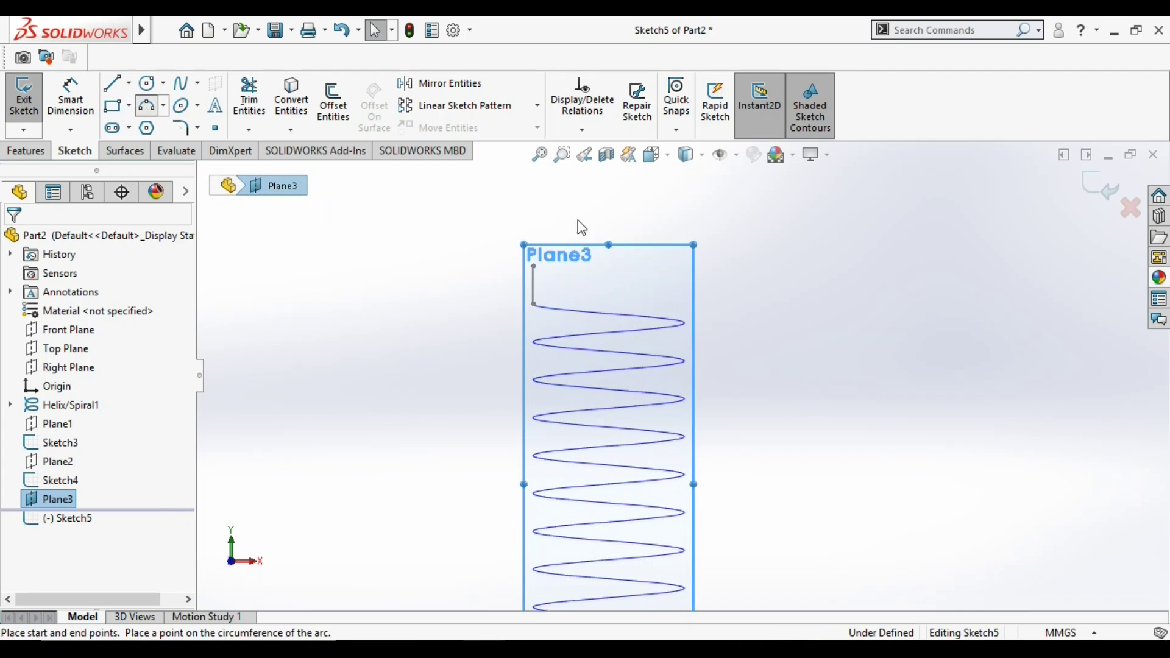
left_click(534, 235)
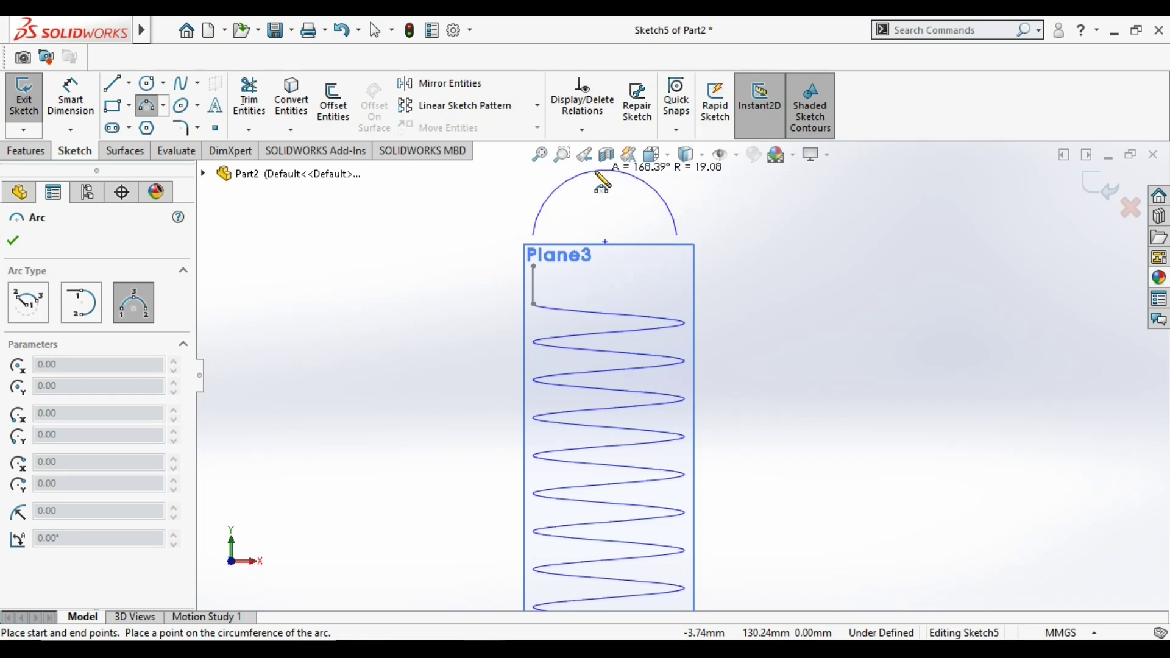
scroll(625, 223, "up", 2)
left_click(628, 241)
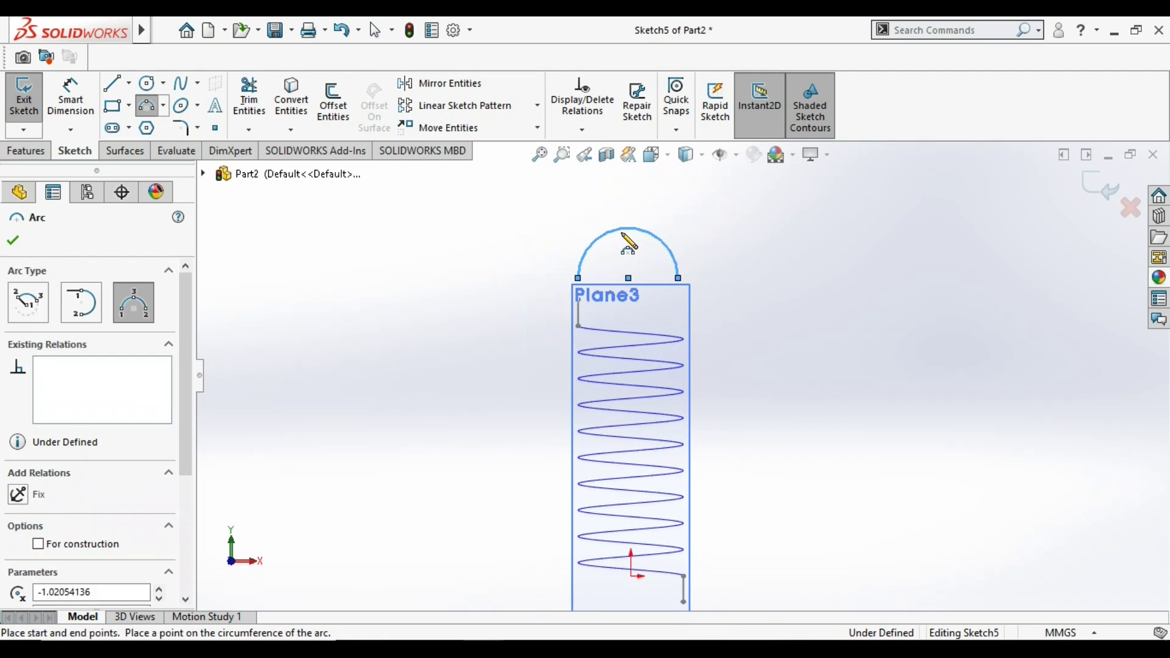
key("Escape")
scroll(630, 293, "down", 4)
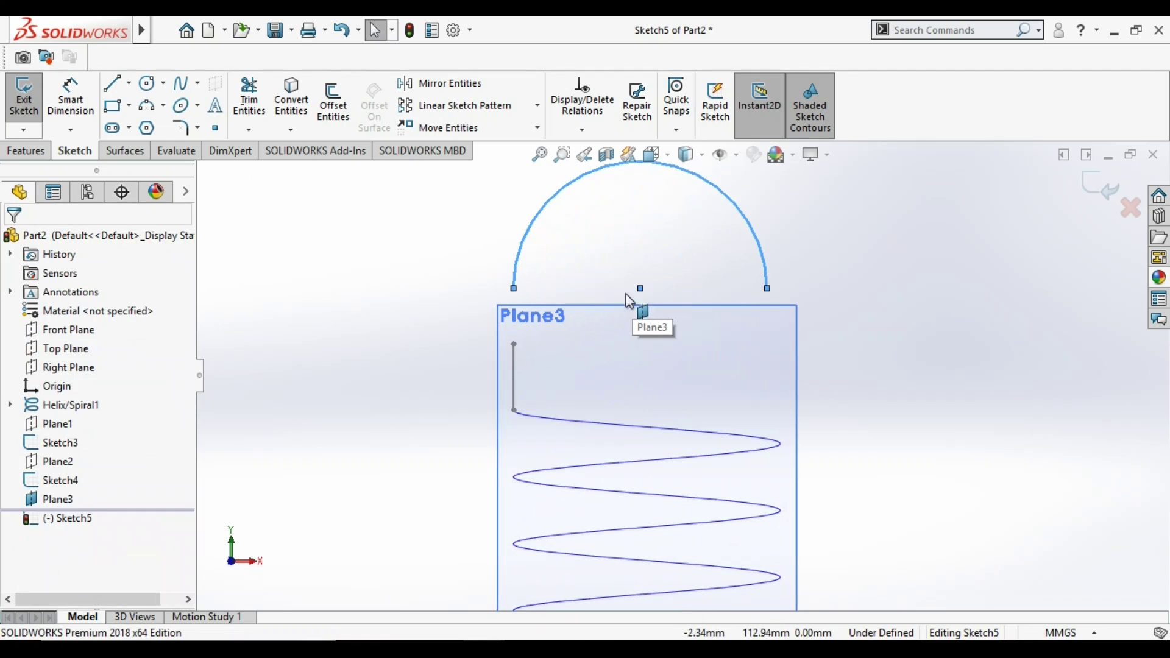
Add a horizontal relation between both ends and the centre of the top hook arc
left_click(515, 290)
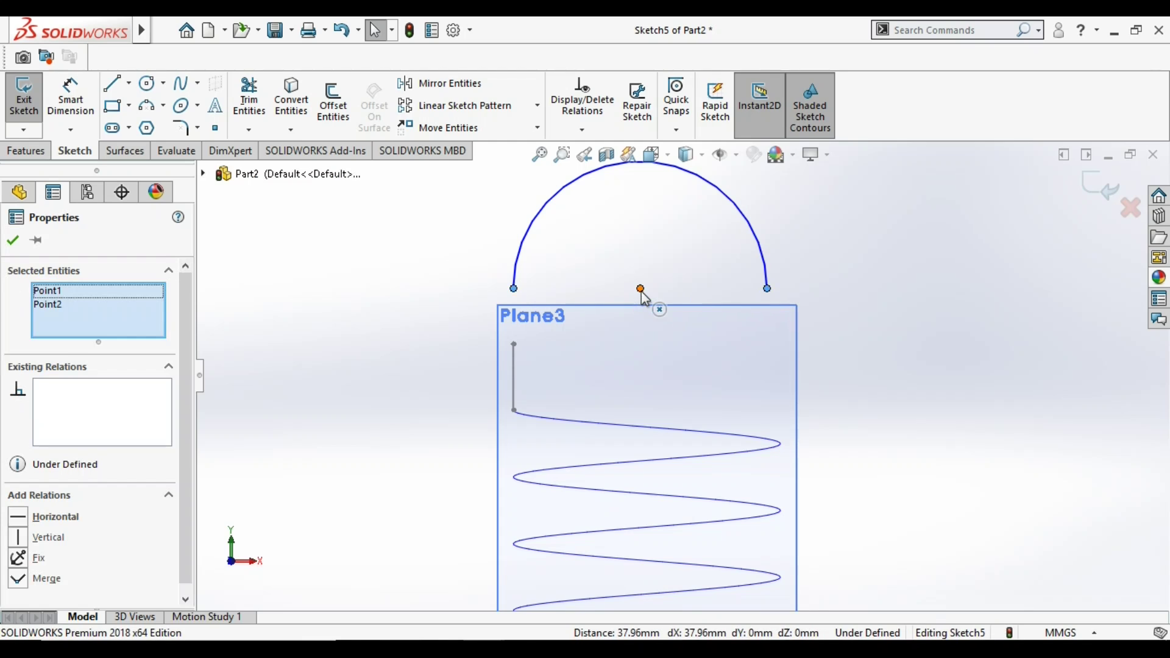
left_click(641, 292, "ctrl")
left_click(691, 215)
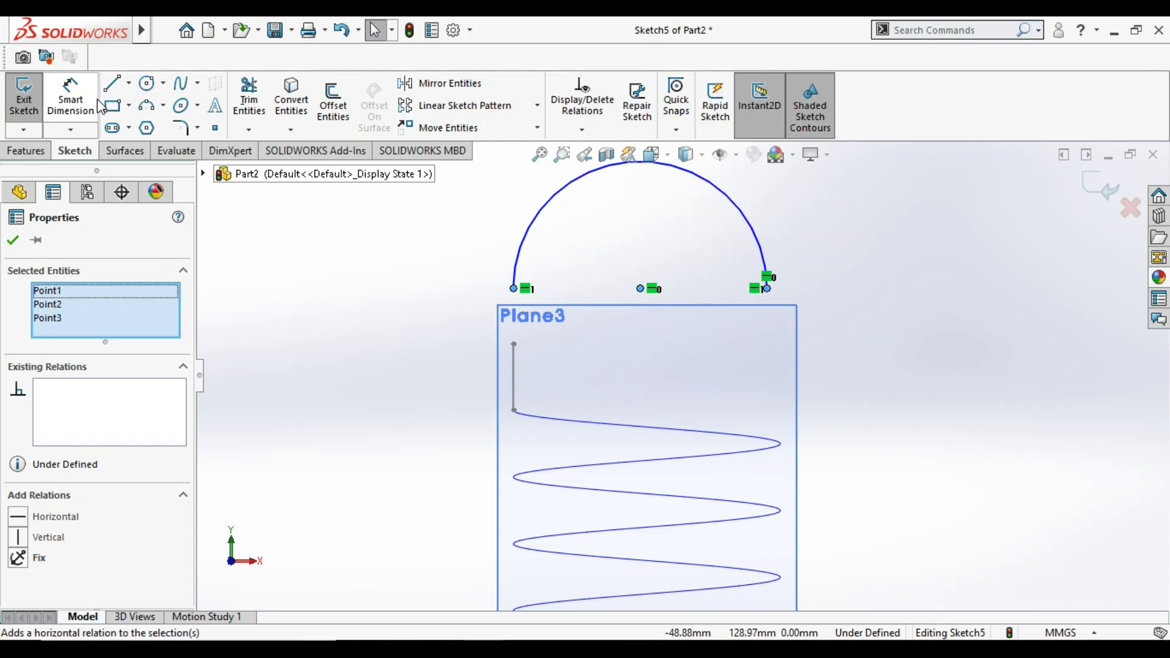
Dimension the top hook arc with a radius of 20 mm
left_click(92, 103)
left_click(525, 239)
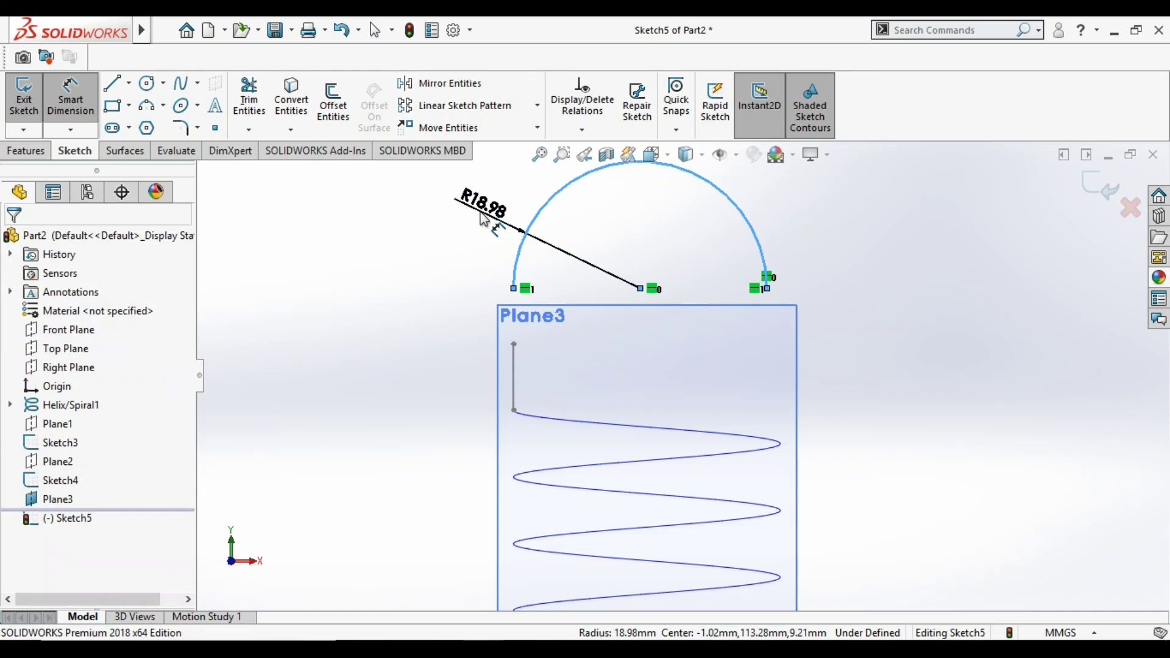
left_click(485, 219)
type("20")
key("Return")
scroll(644, 381, "up", 3)
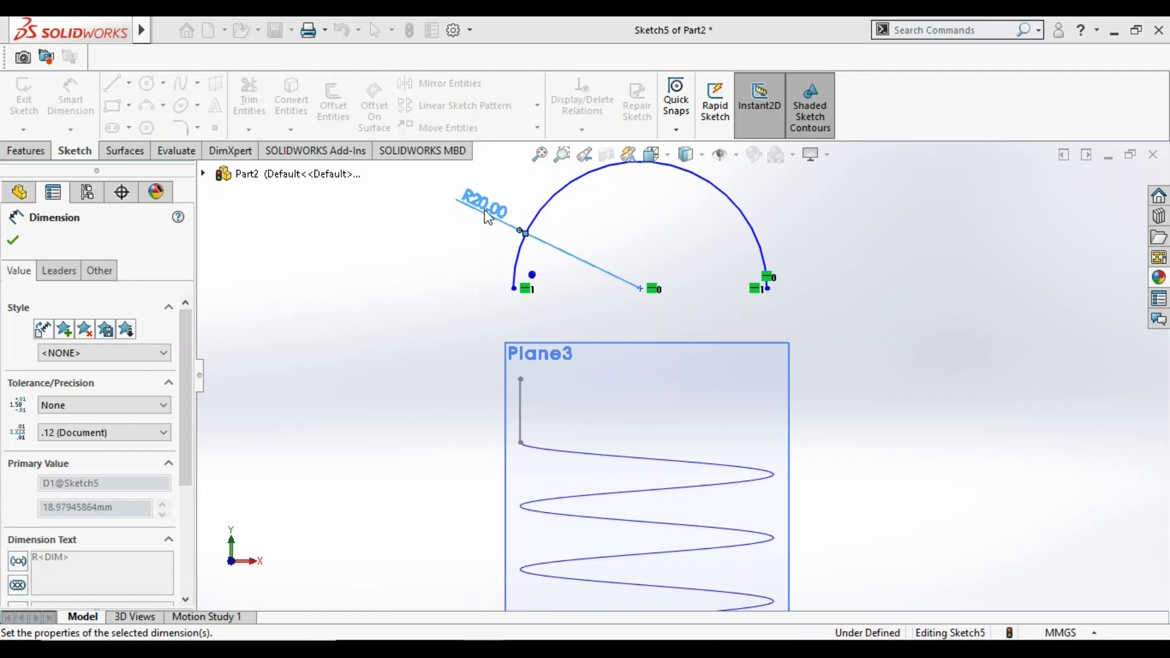
Add a pierce relation between the top hook arc's left end and the Sketch3 arc, and close the sketch
scroll(663, 411, "up", 3)
scroll(681, 451, "down", 3)
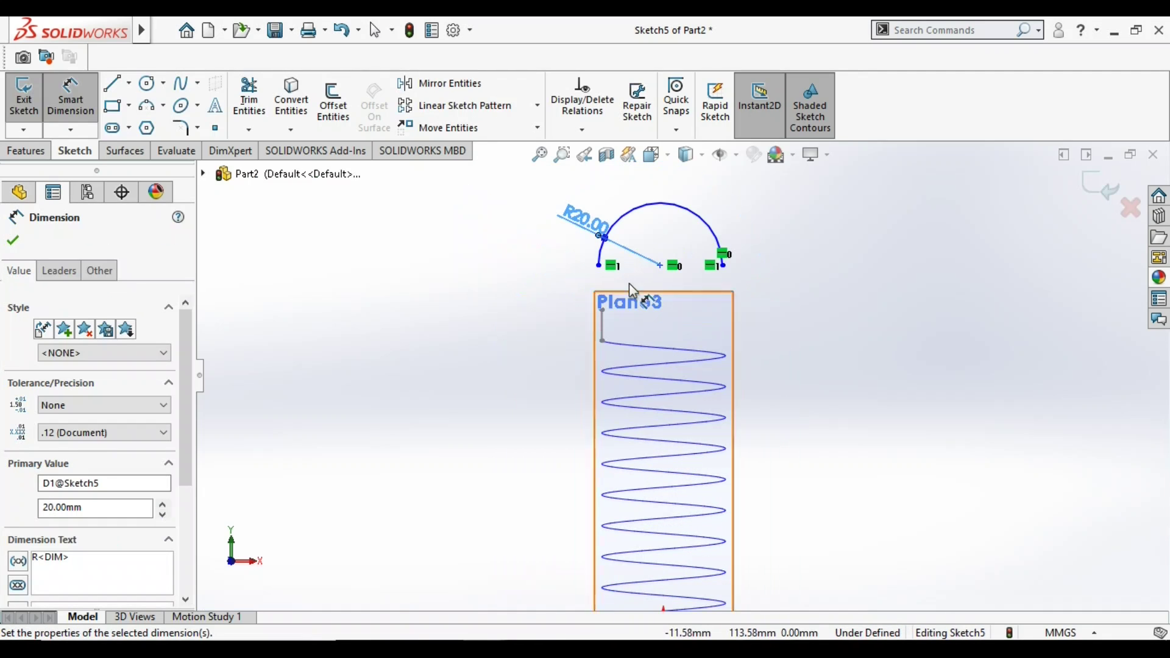
left_click(523, 278)
scroll(676, 281, "down", 2)
left_click(567, 275)
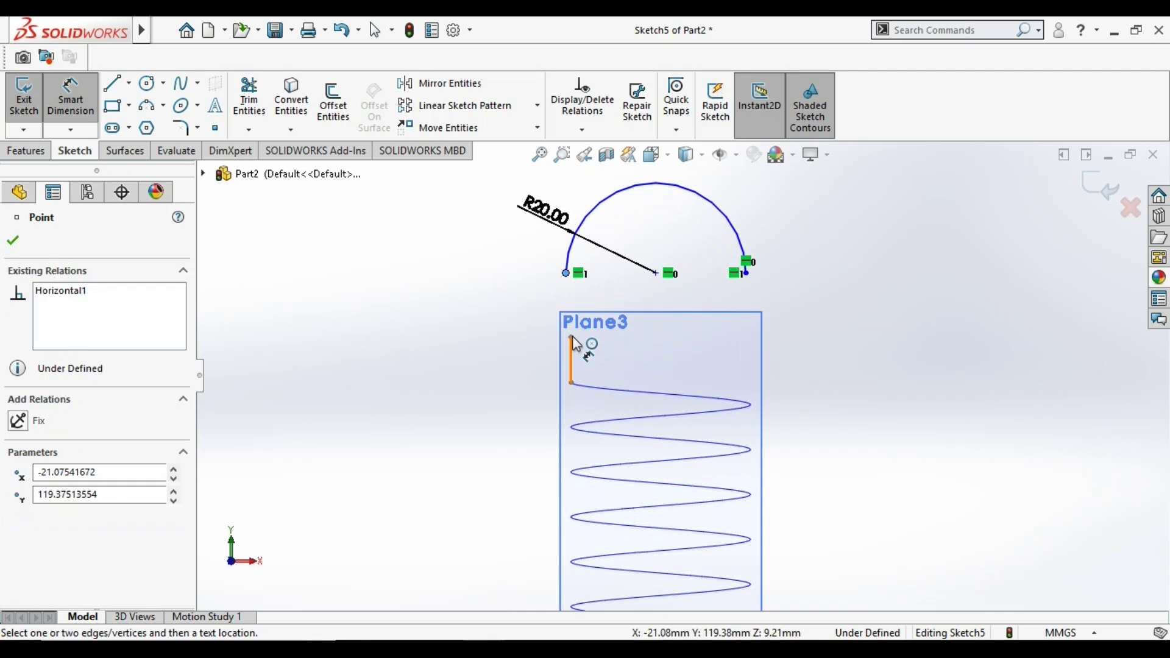
key("Escape")
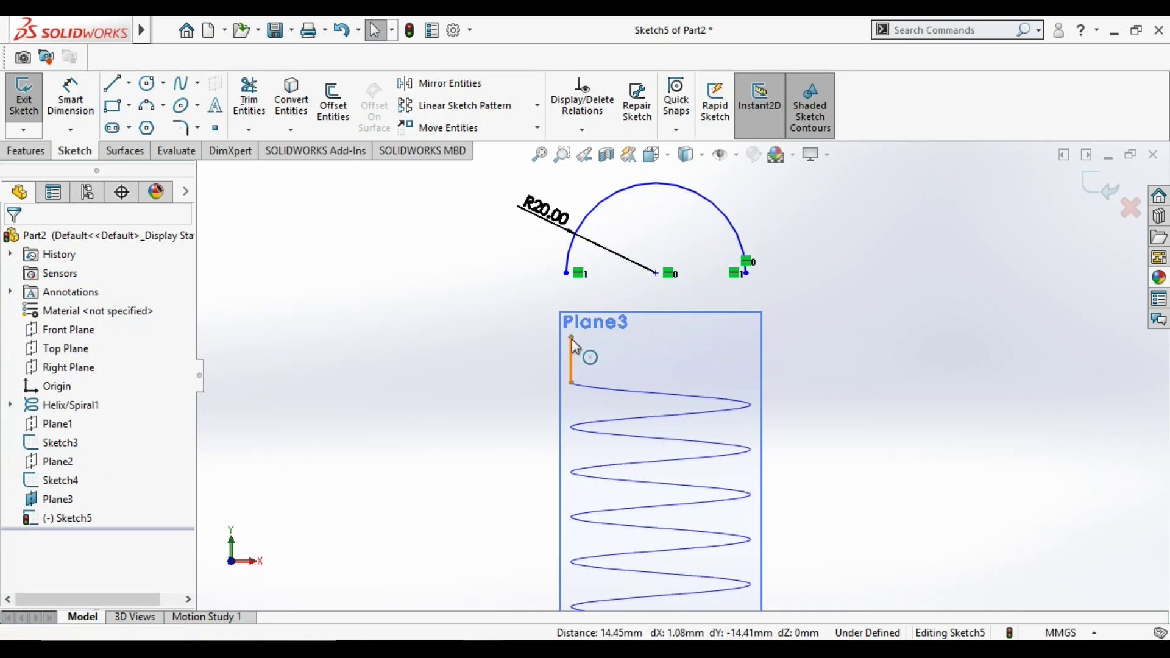
left_click(571, 369)
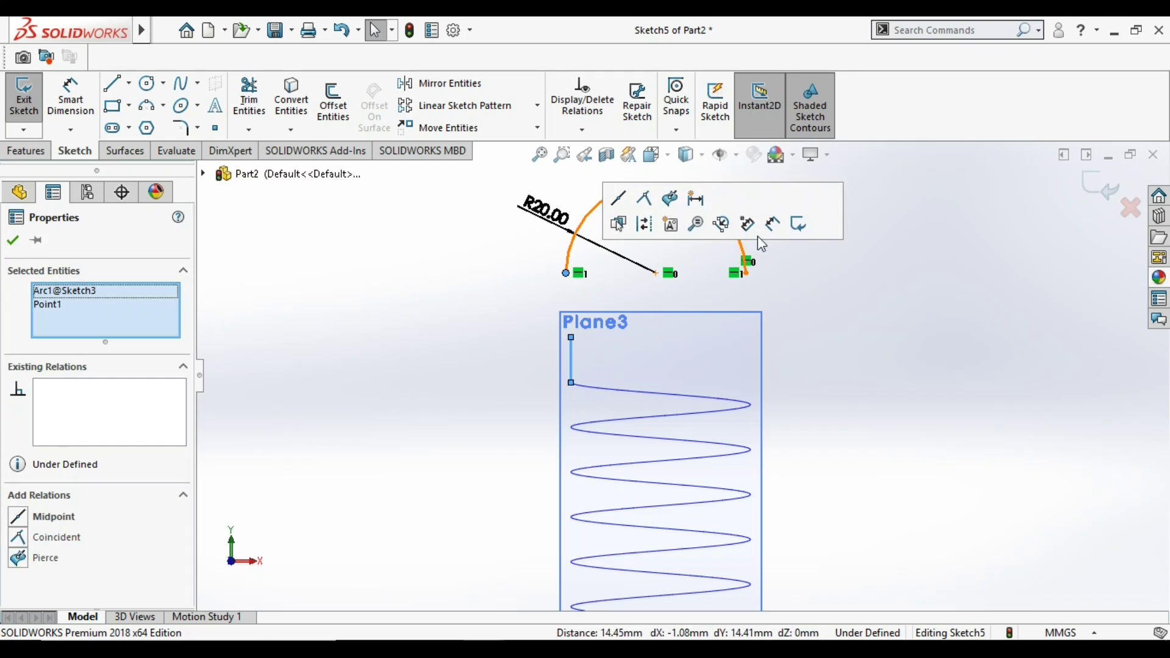
left_click(669, 199)
left_click(864, 321)
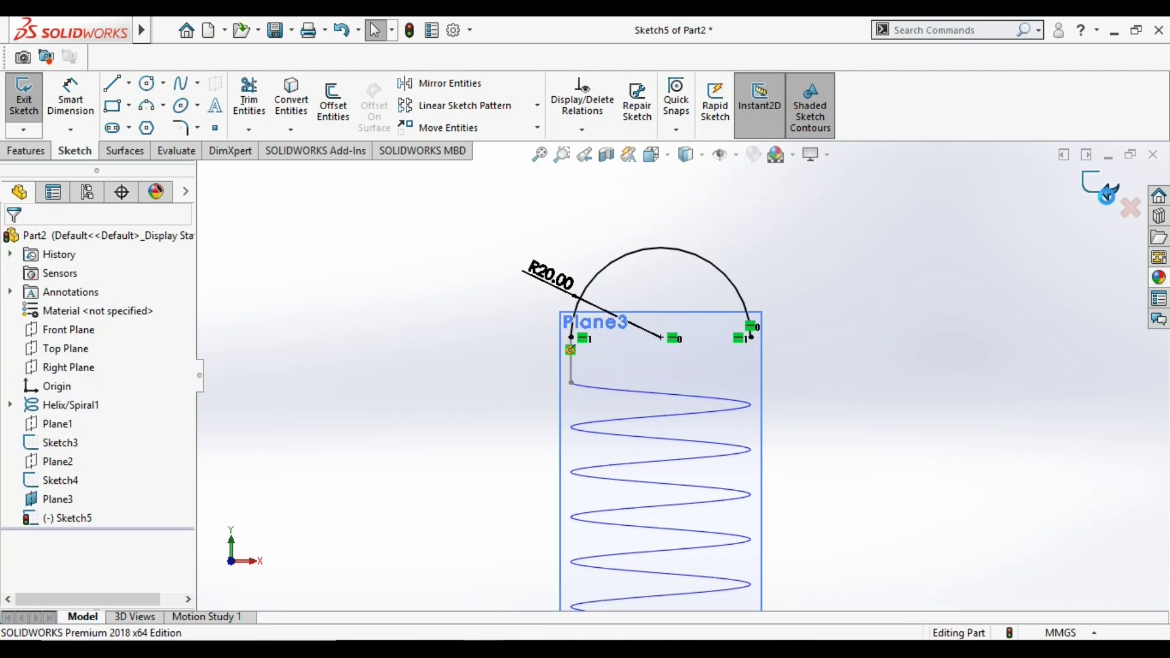
left_click(1110, 205)
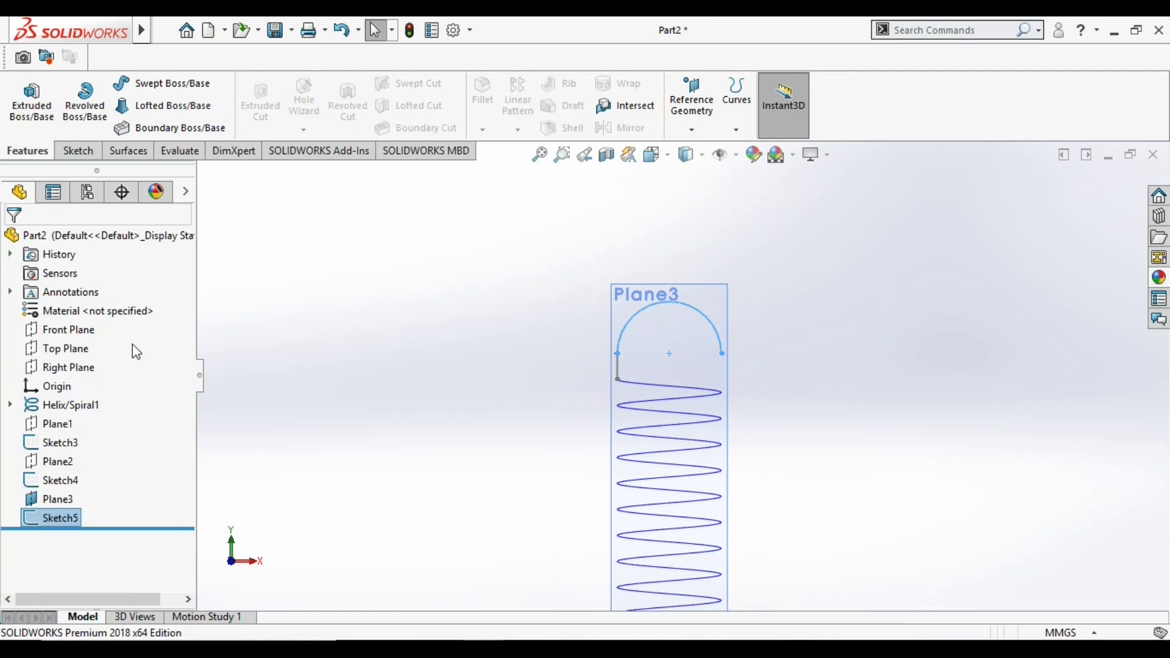
Reopen Sketch5 and draw a three-point arc of about 20 mm radius, curving downward below the helix
right_click(61, 517)
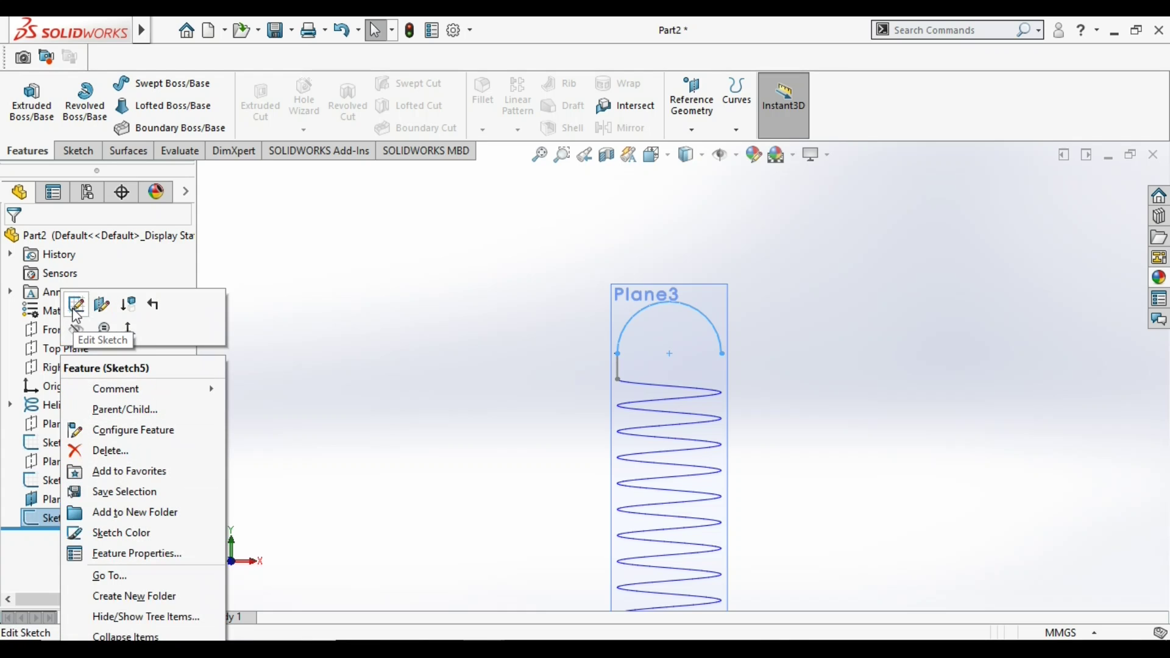
left_click(75, 311)
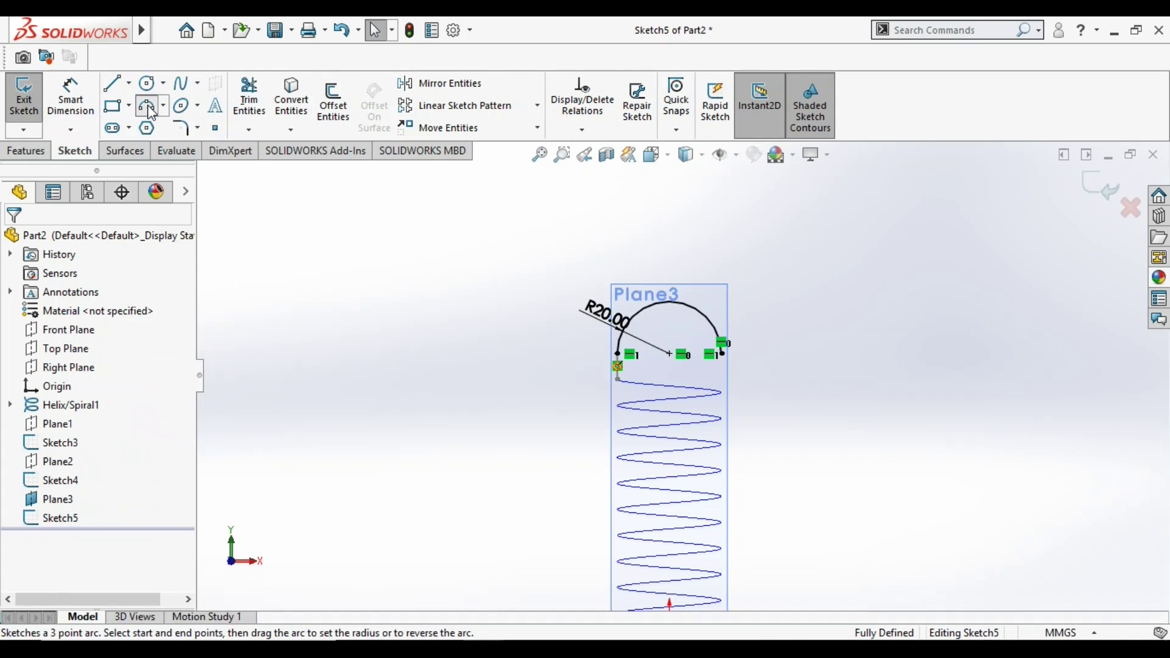
left_click(148, 106)
scroll(707, 499, "up", 3)
scroll(701, 507, "down", 8)
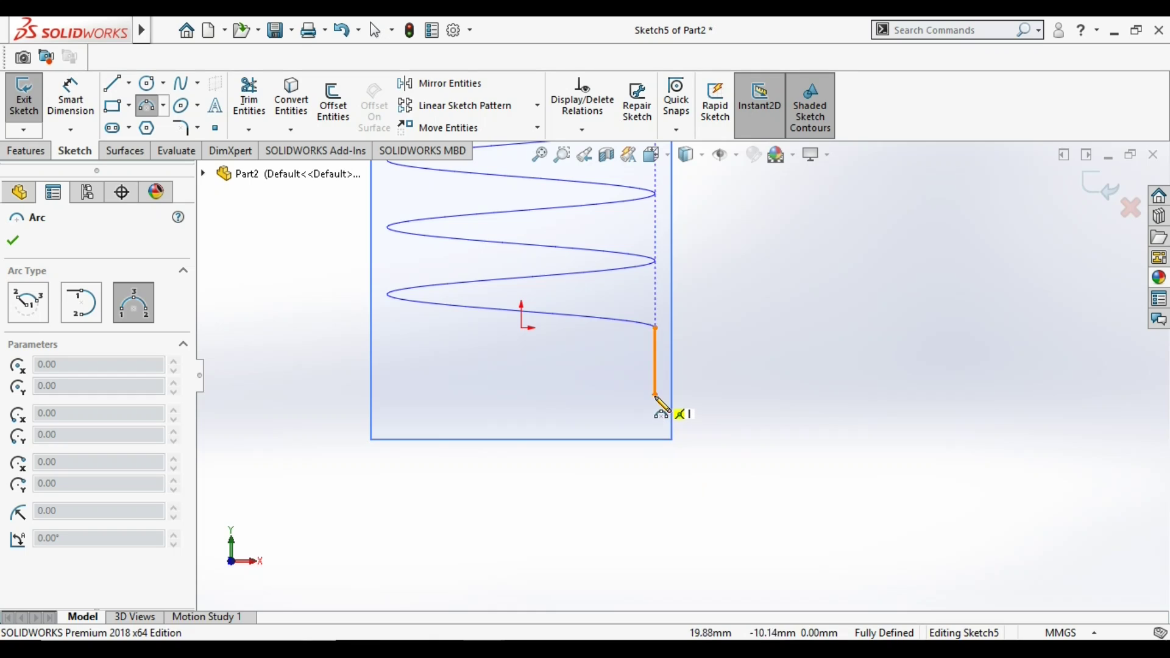
left_click(387, 403)
left_click(522, 540)
key("Escape")
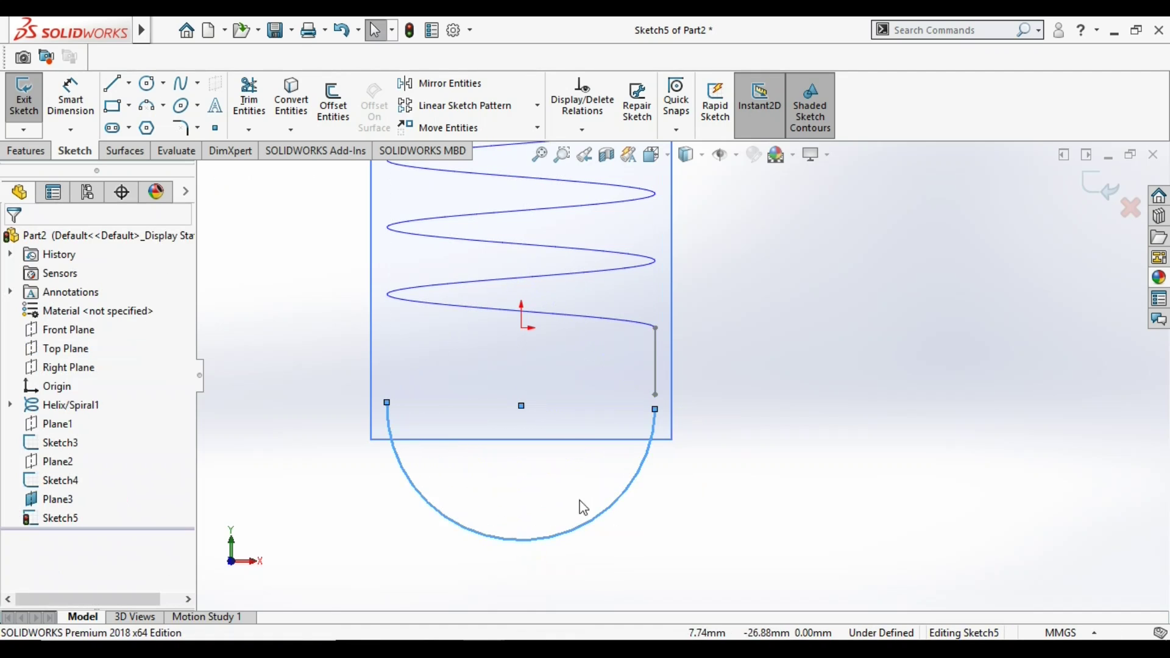
Add a horizontal relation between both ends and the centre of the bottom hook arc
left_click(522, 406)
left_click(387, 403, "ctrl")
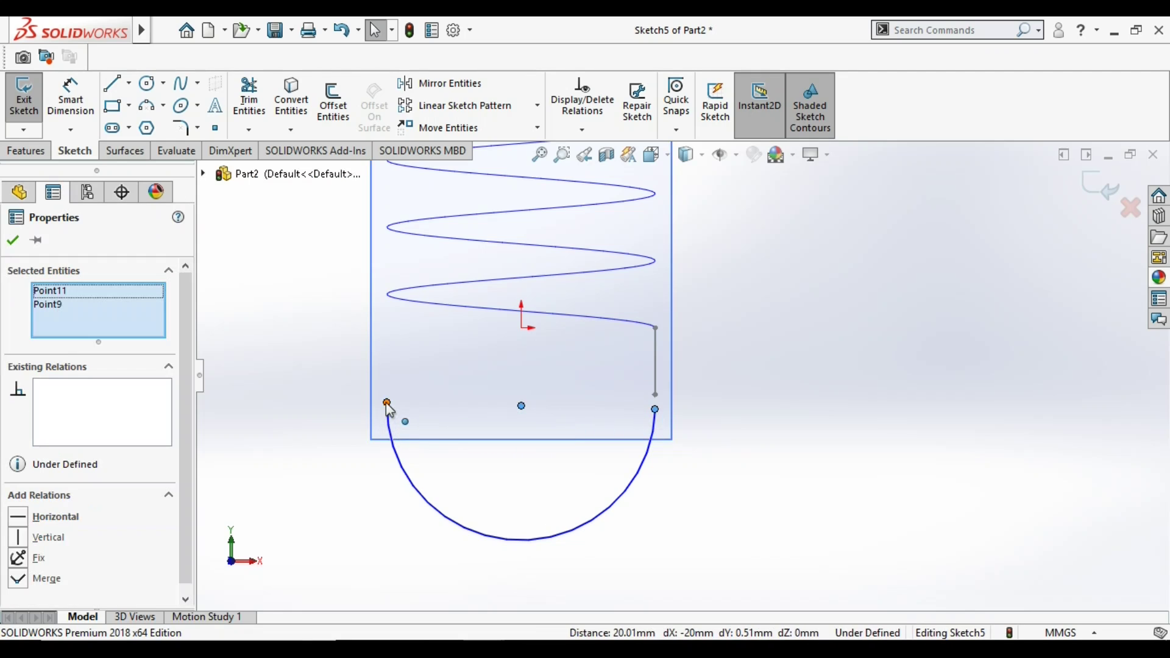
left_click(655, 409, "ctrl")
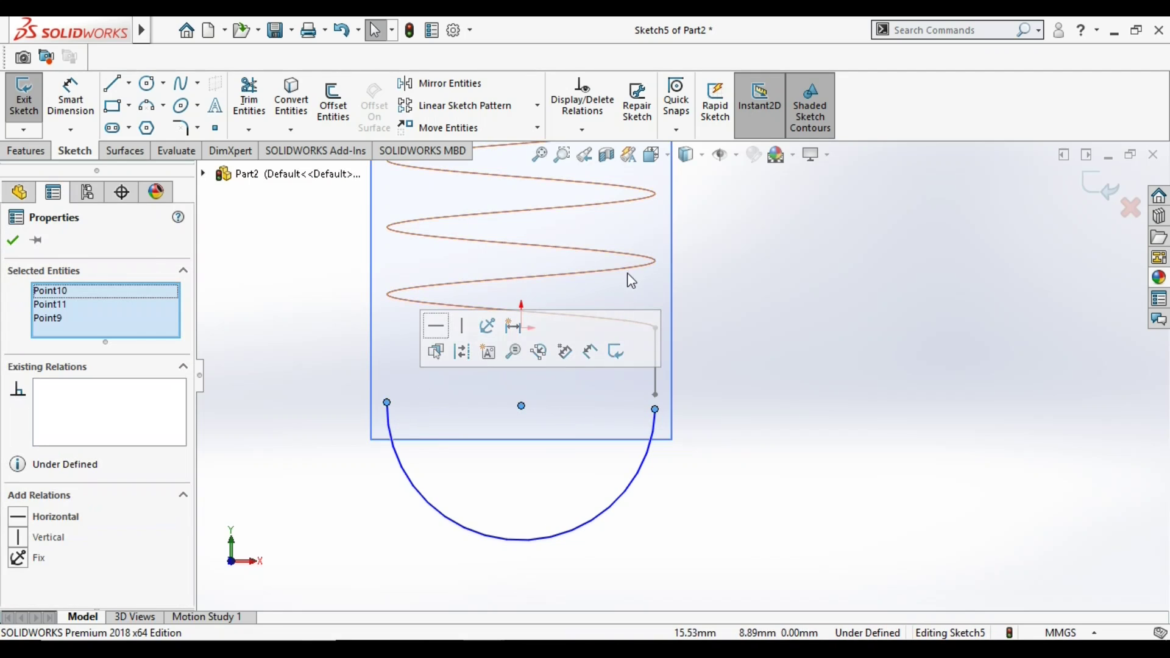
left_click(437, 326)
left_click(703, 487)
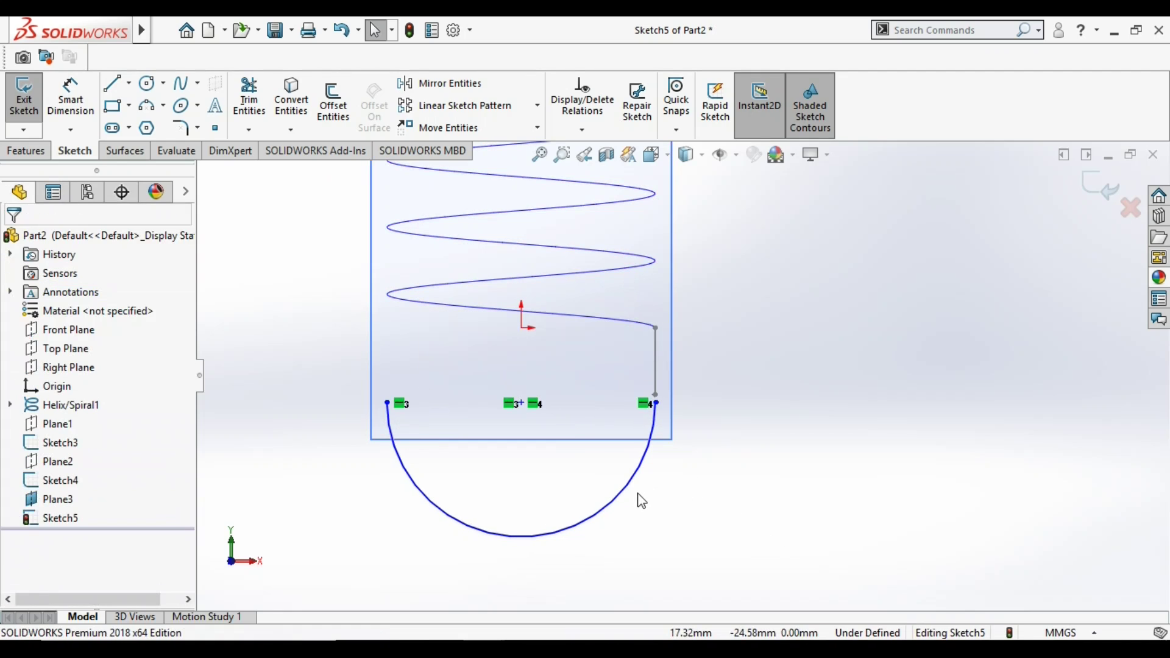
Add a pierce relation between the bottom hook arc's right end and the Sketch4 arc
left_click(659, 429)
left_click(657, 366, "ctrl")
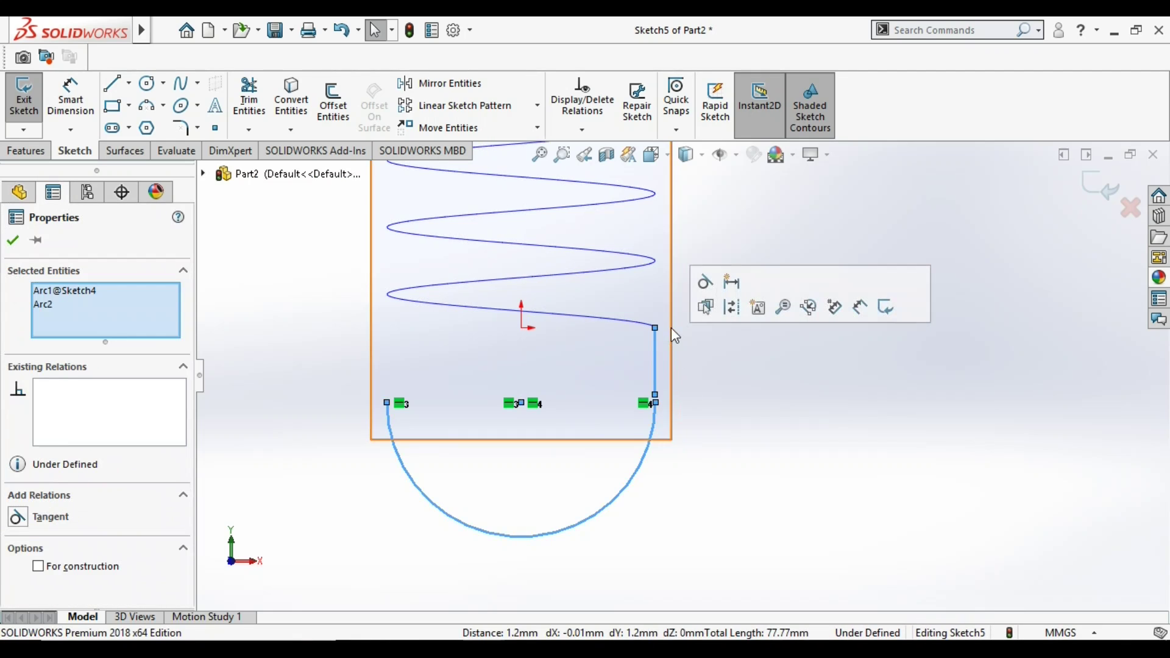
left_click(669, 407)
left_click(655, 402)
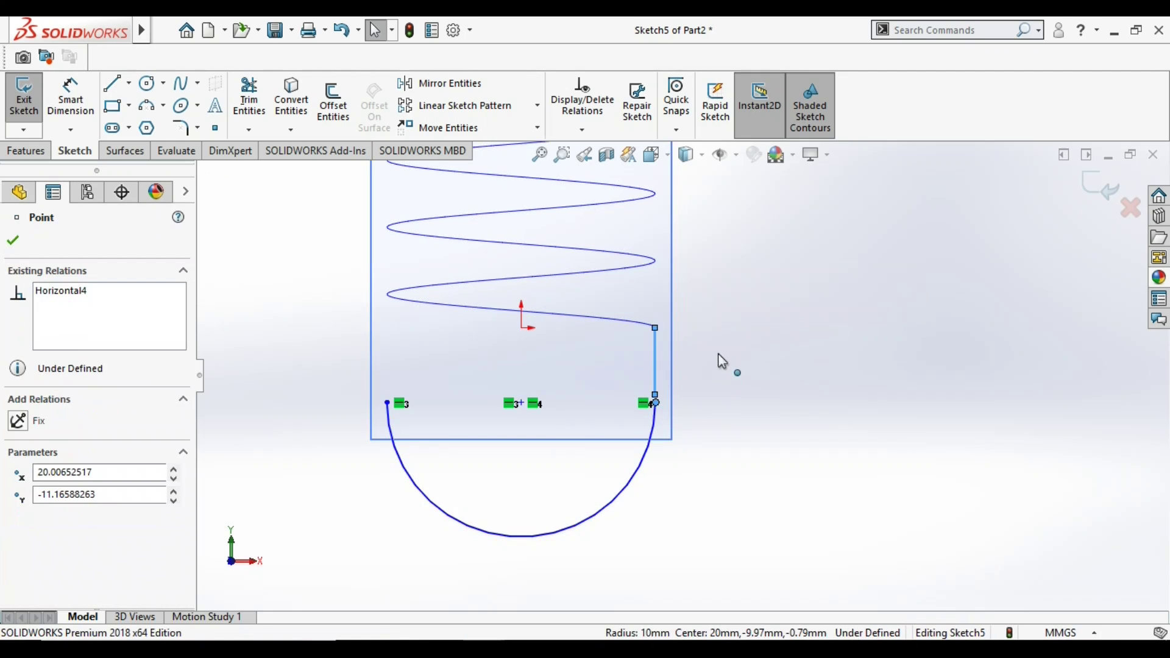
left_click(752, 327)
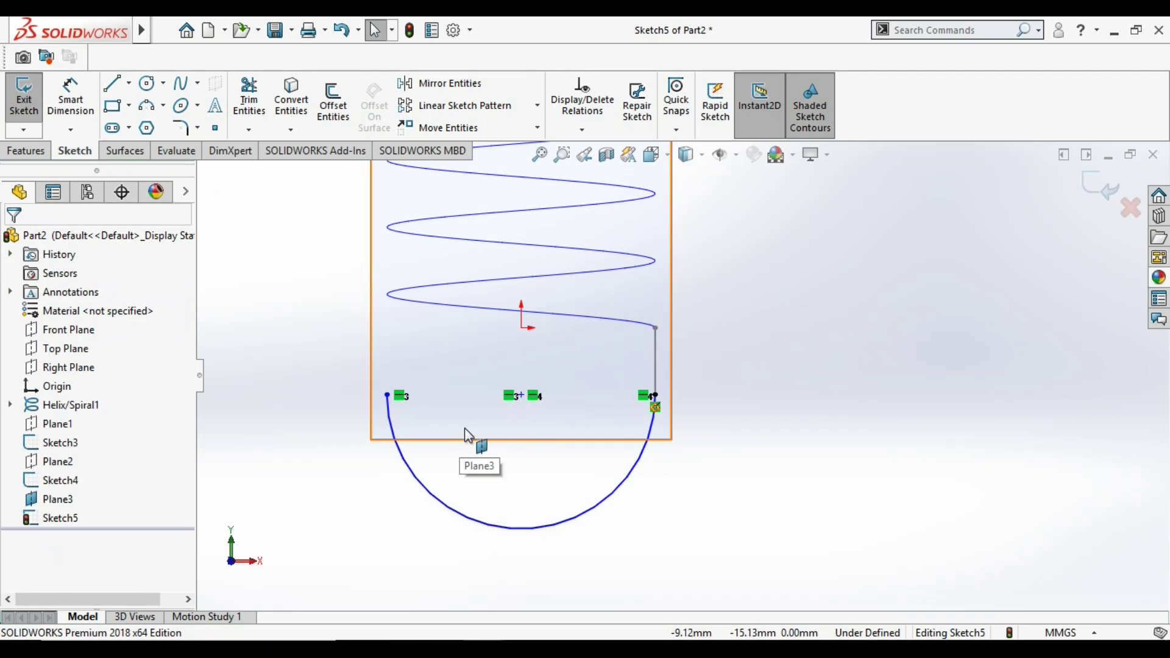
Dimension the bottom hook arc with a 20 mm radius
left_click(79, 110)
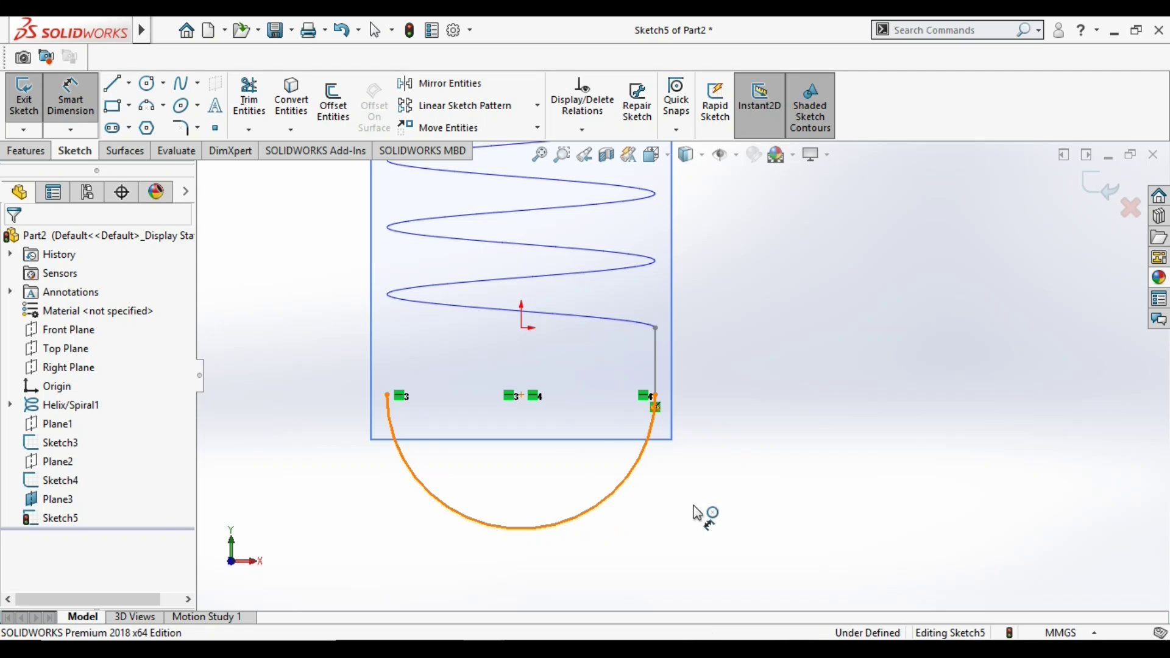
left_click(631, 472)
left_click(727, 514)
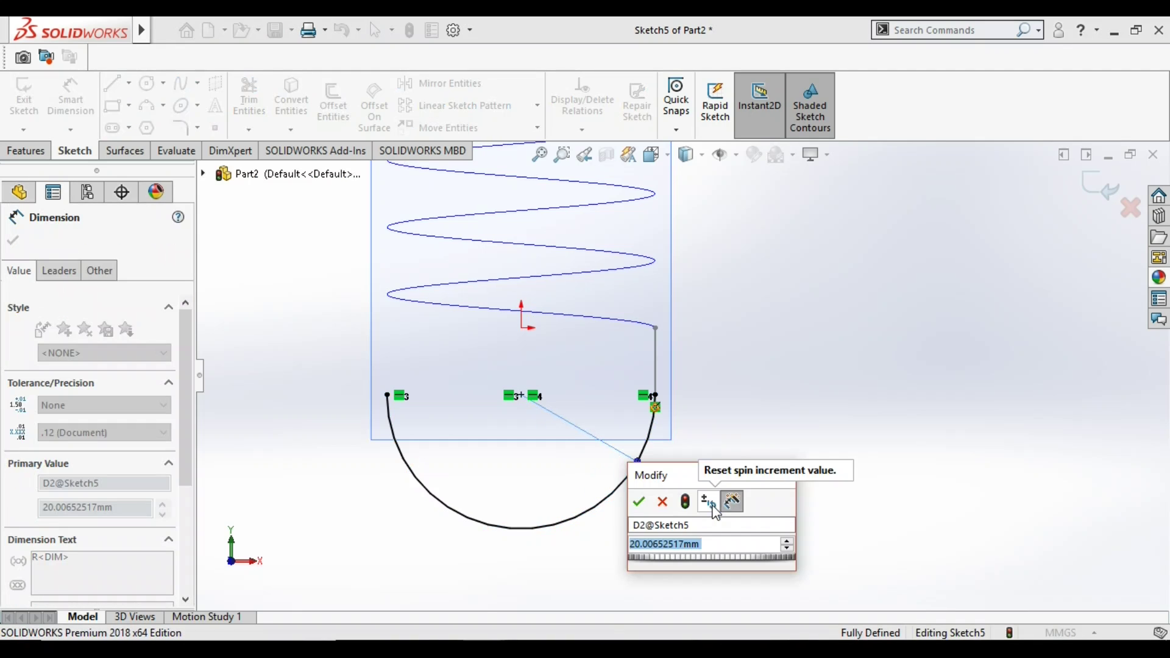
type("20")
left_click(639, 502)
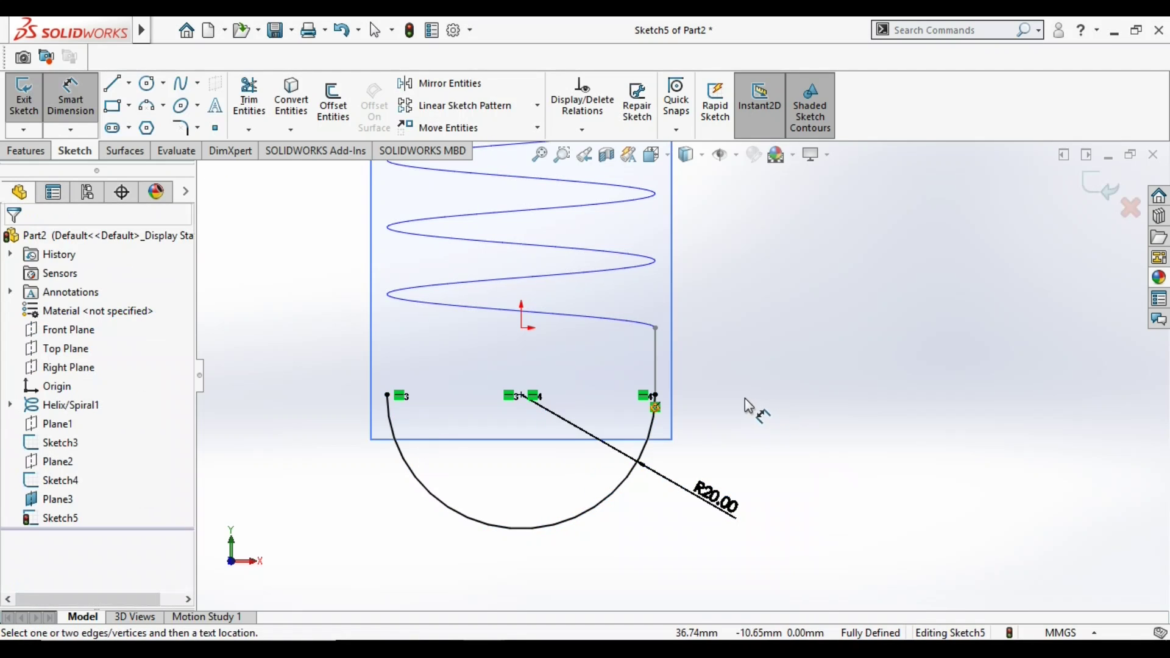
scroll(746, 405, "down", 1)
key("Escape")
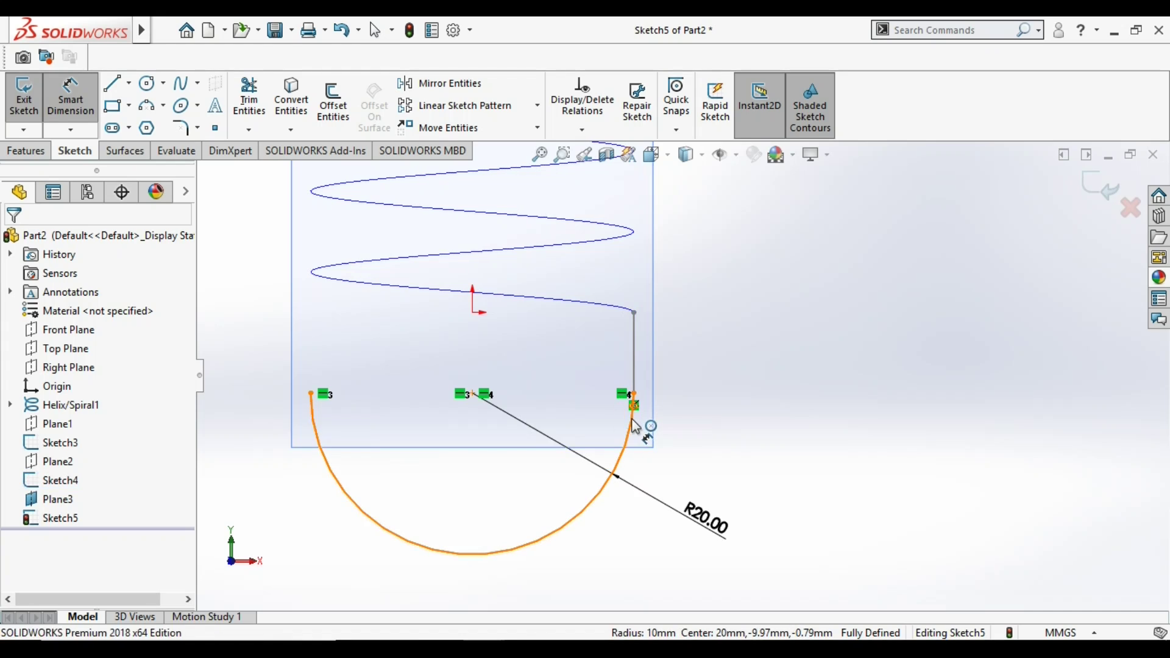
Add a tangent relation between the bottom hook arc and the Sketch4 connecting arc
left_click(631, 420)
left_click(634, 365, "ctrl")
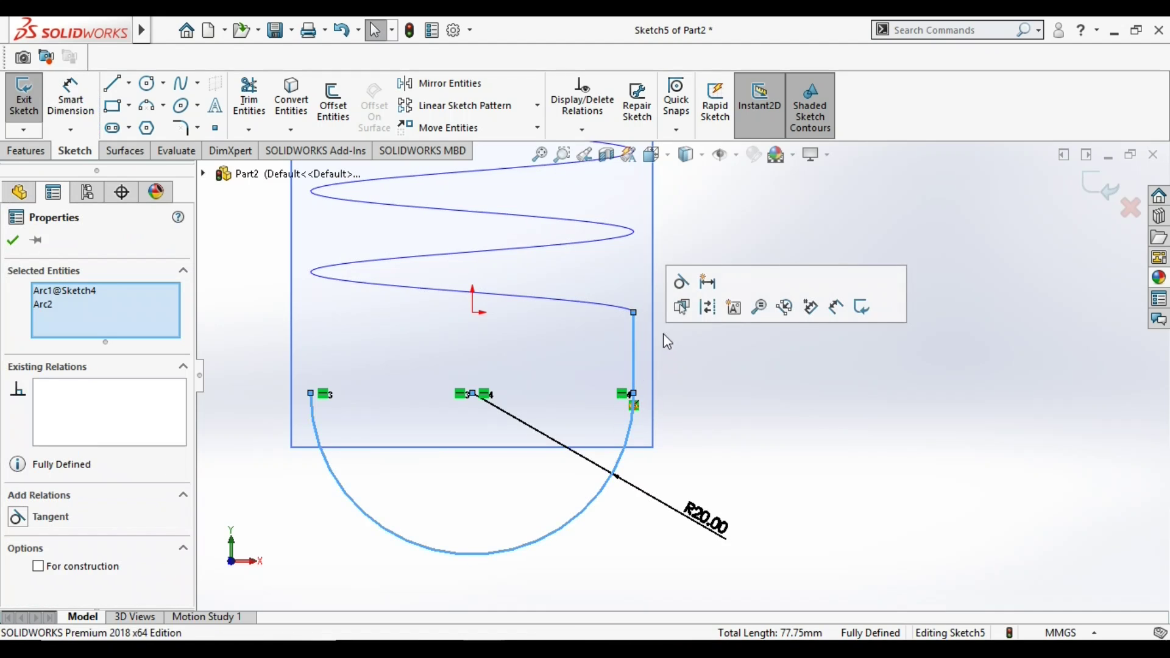
left_click(681, 281)
left_click(884, 374)
Add a tangent relation between the top hook arc and the Sketch3 connecting arc
scroll(751, 390, "up", 10)
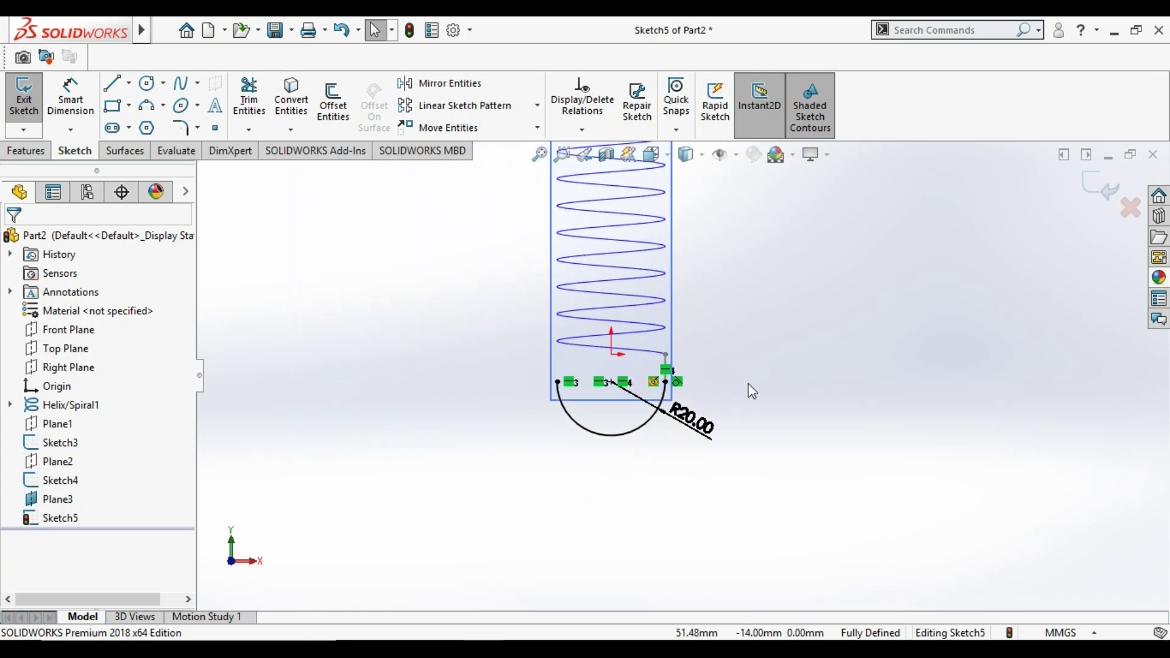
scroll(634, 208, "down", 8)
scroll(595, 330, "down", 1)
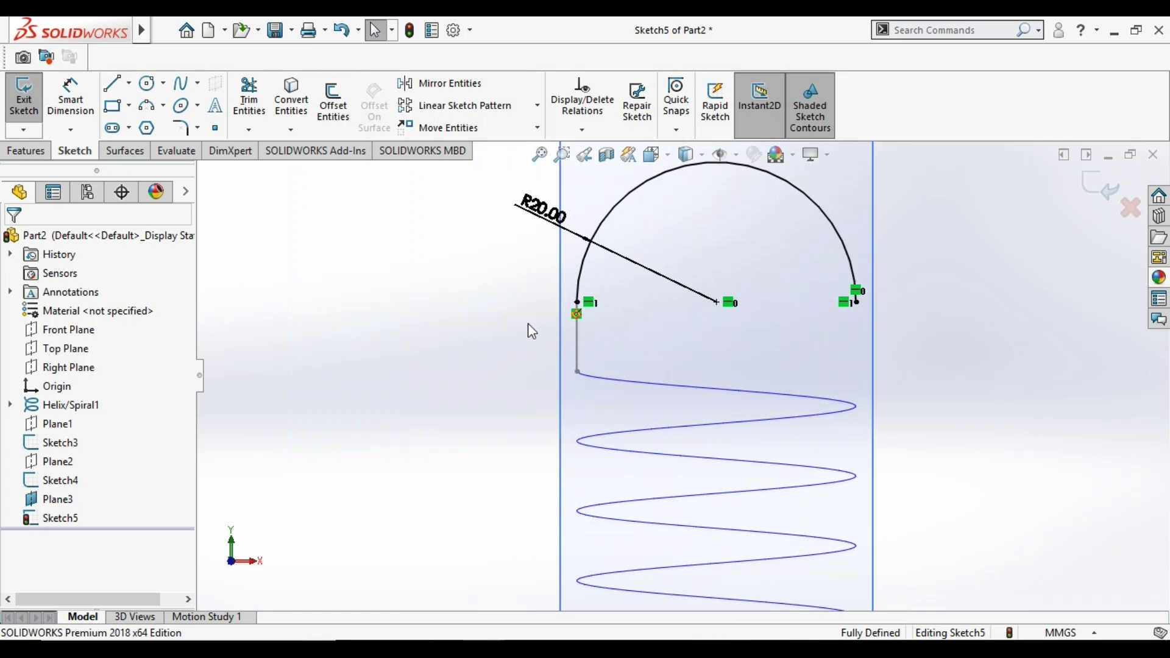
left_click(582, 350)
left_click(584, 275, "ctrl")
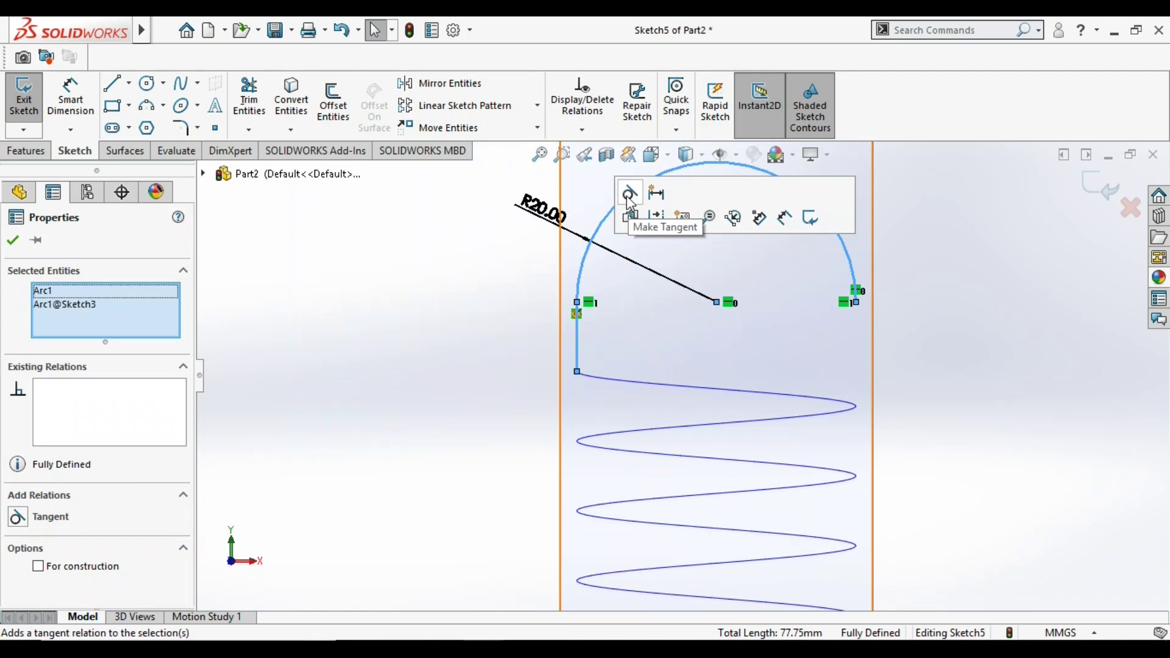
left_click(961, 279)
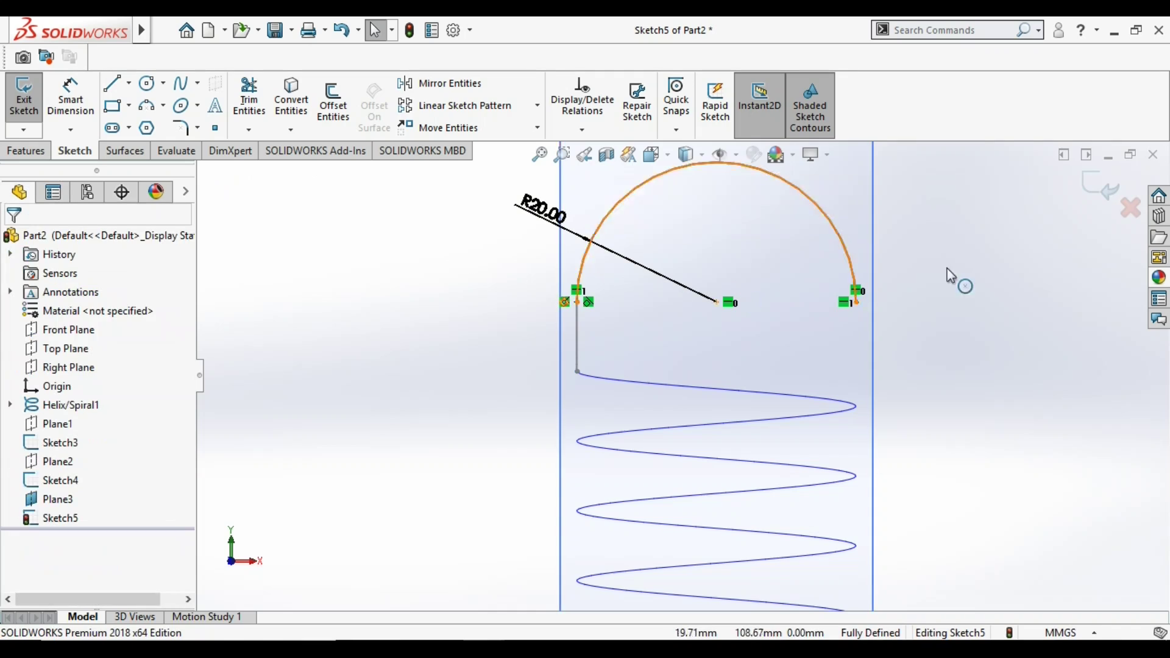
Close the hook sketch and hide Plane3
left_click(1101, 194)
scroll(927, 305, "down", 5)
mouse_move(927, 305)
middle_mouse_down()
mouse_move(762, 395)
mouse_move(835, 454)
mouse_move(817, 458)
middle_mouse_up()
right_click(65, 502)
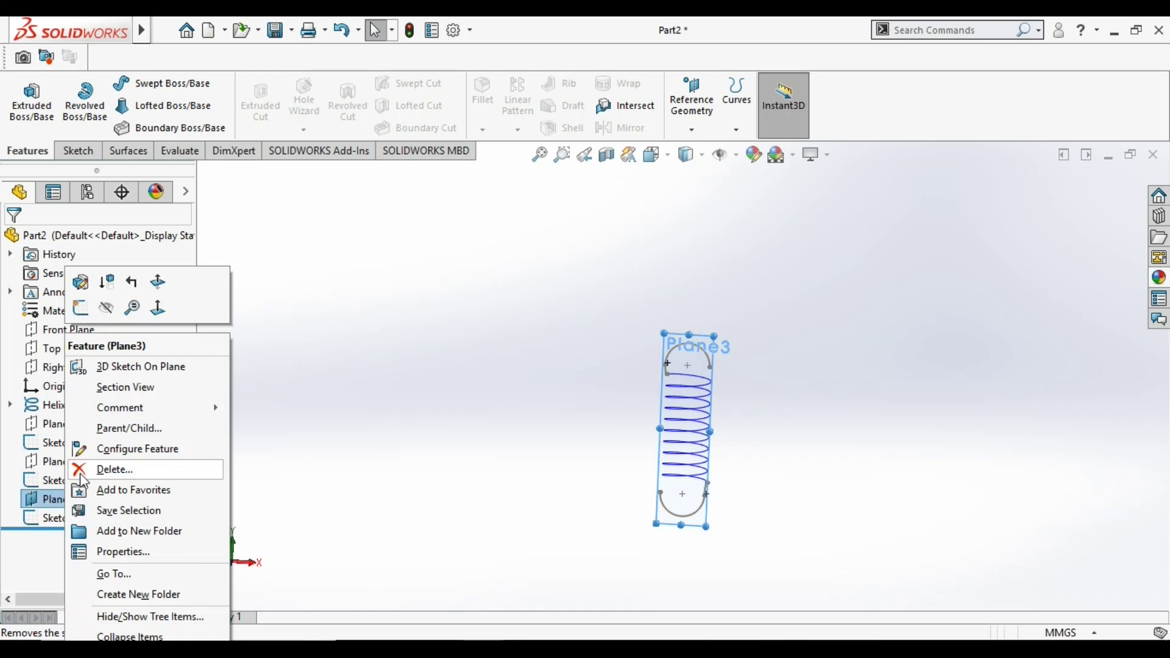
left_click(110, 310)
scroll(737, 407, "down", 2)
mouse_move(739, 413)
middle_mouse_down()
mouse_move(692, 392)
mouse_move(698, 436)
mouse_move(684, 426)
mouse_move(761, 389)
mouse_move(653, 423)
mouse_move(689, 417)
middle_mouse_up()
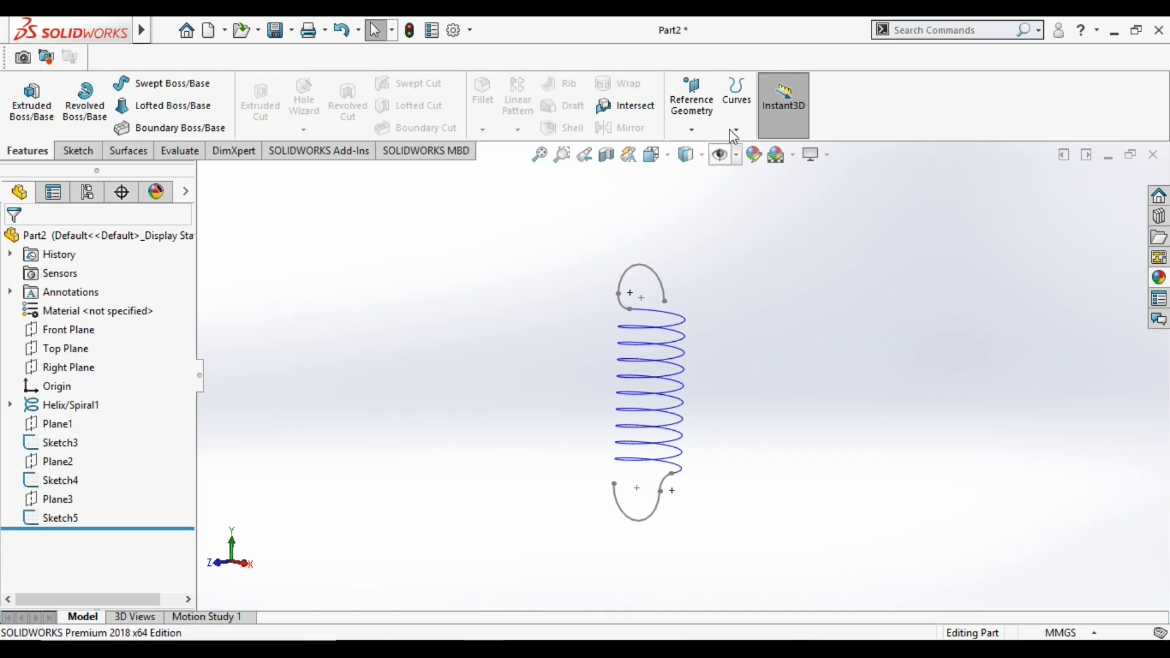
Start a composite curve, select Sketch5, Sketch3, the helix and Sketch4, and clear the selection
left_click(694, 130)
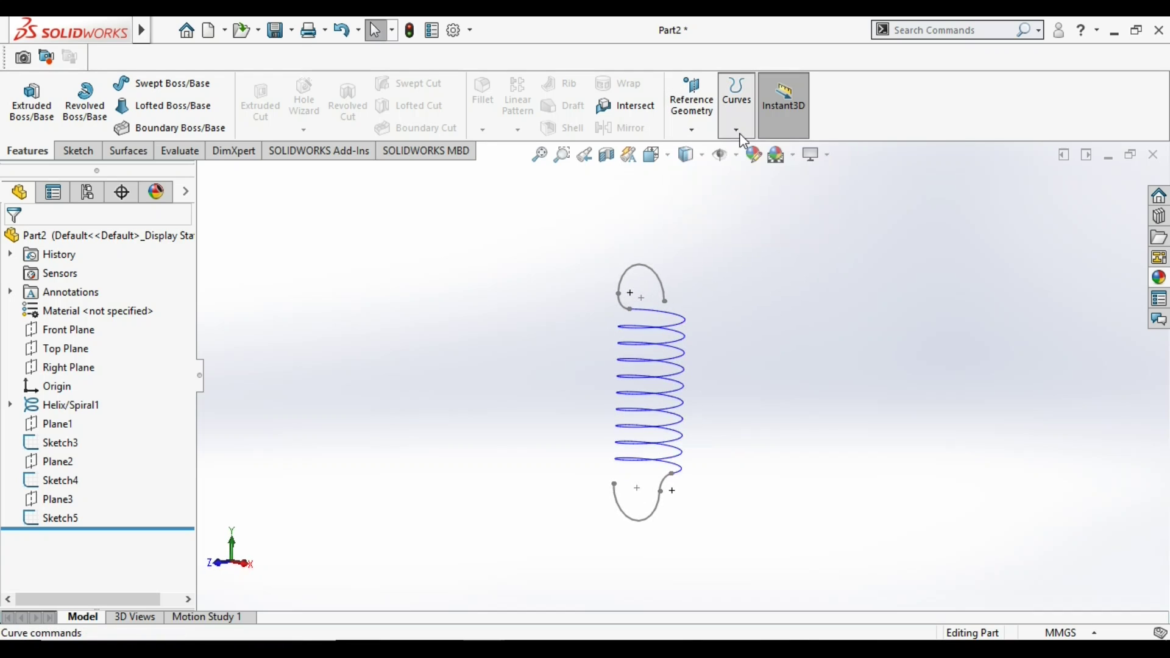
left_click(737, 130)
left_click(771, 170)
left_click(642, 276)
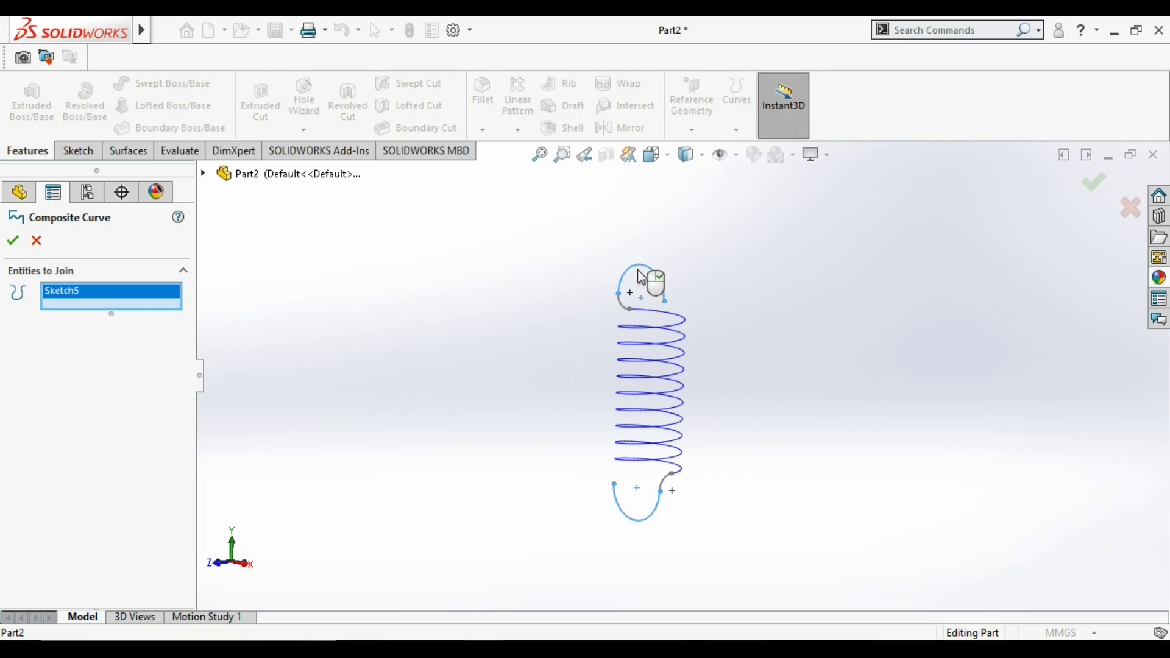
left_click(627, 313)
left_click(664, 323)
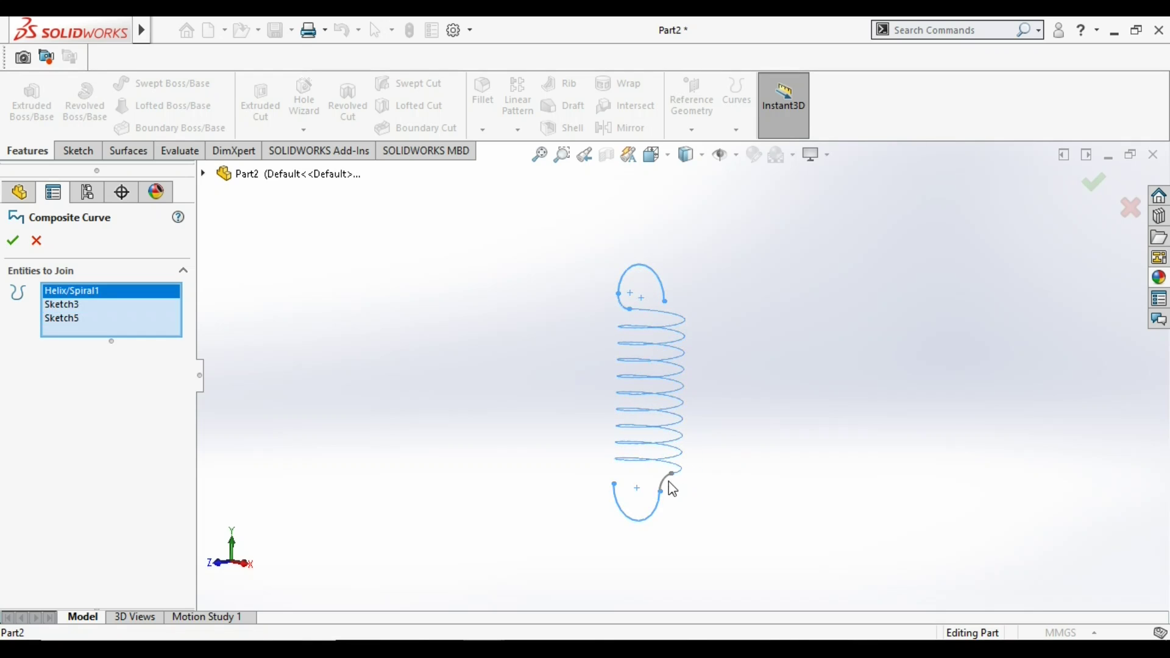
left_click(670, 489)
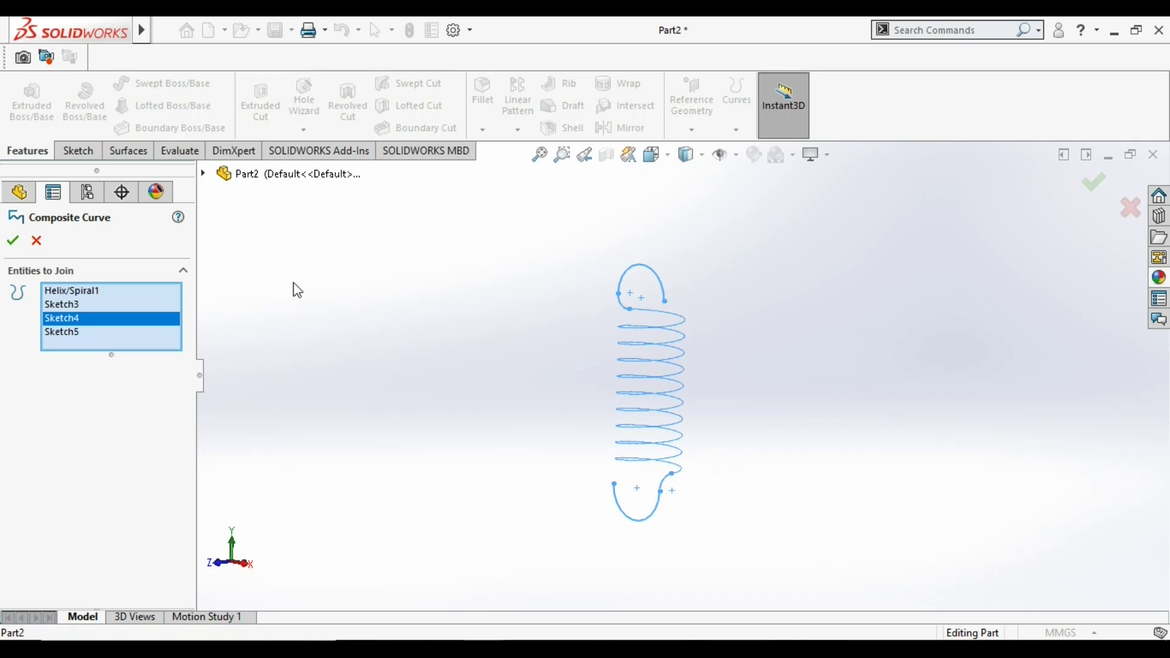
left_click(647, 527)
scroll(631, 391, "down", 1)
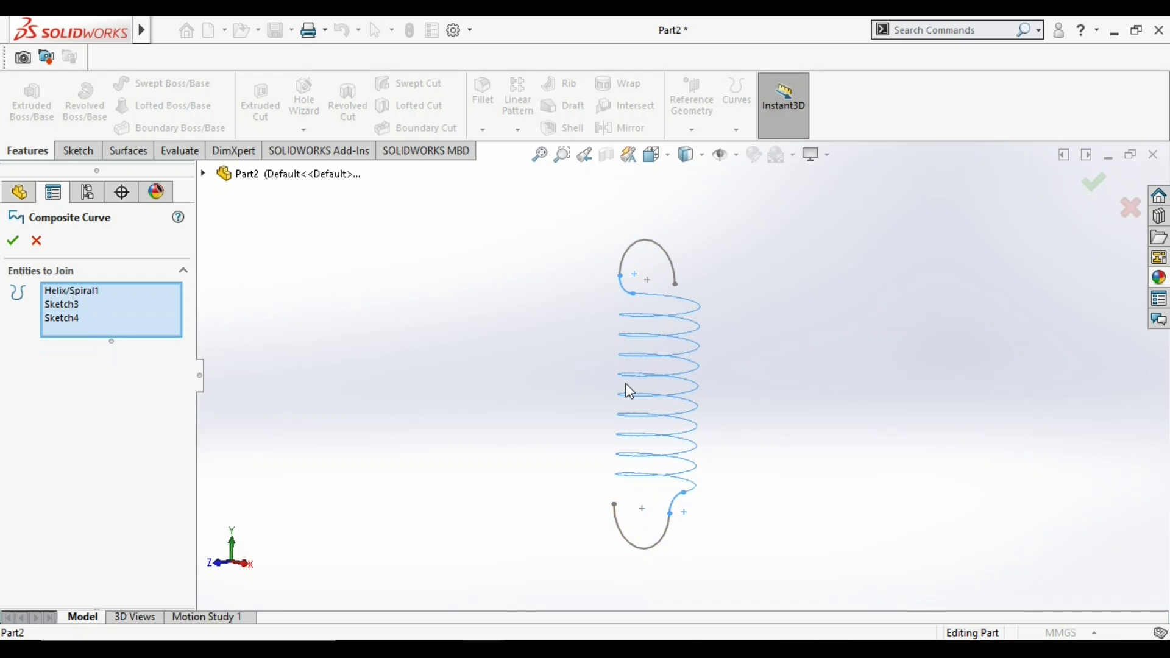
right_click(103, 324)
left_click(138, 328)
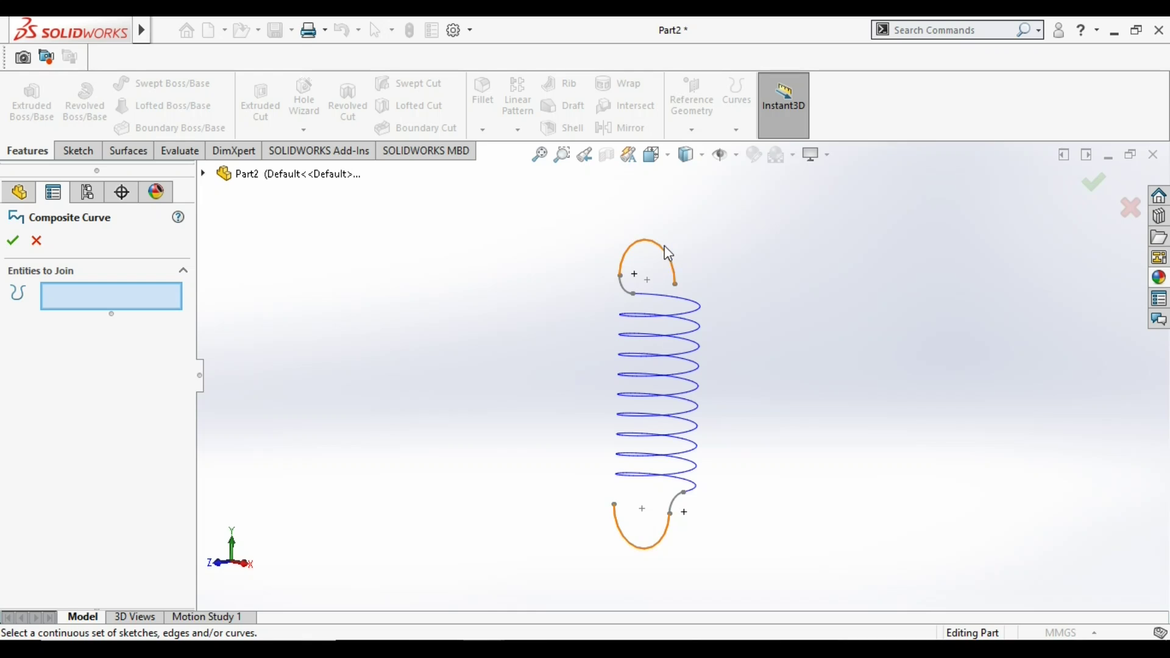
Try to join Sketch5, Sketch3, the helix and Sketch4 into one composite curve, and leave the command
left_click(665, 247)
left_click(627, 289)
left_click(650, 295)
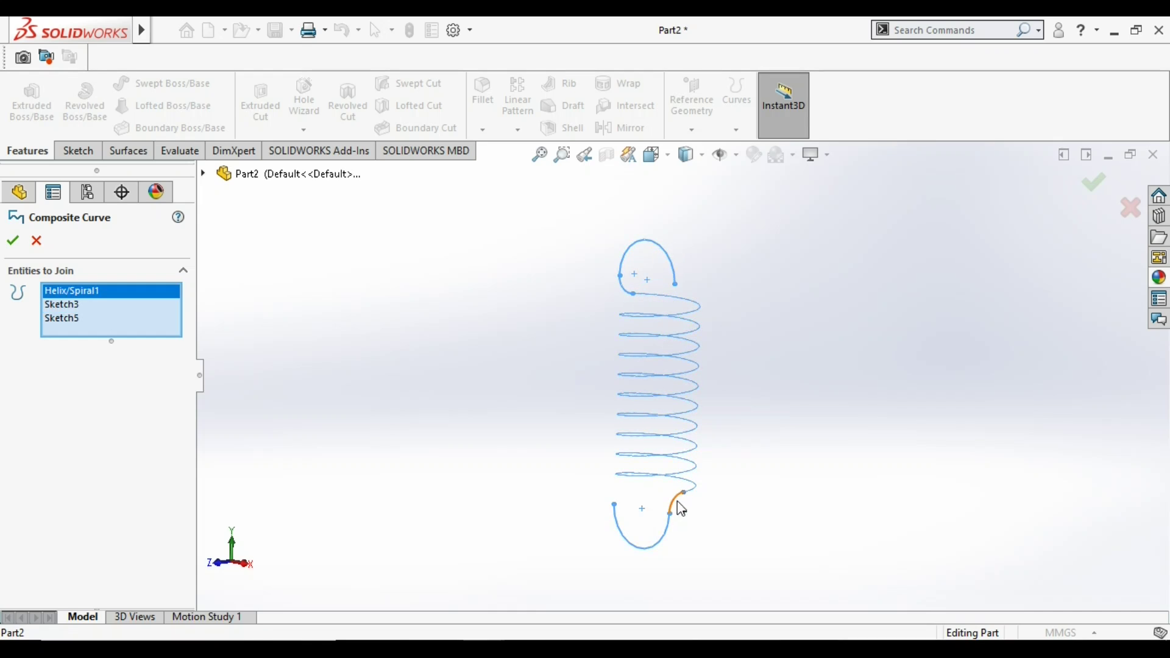
left_click(678, 506)
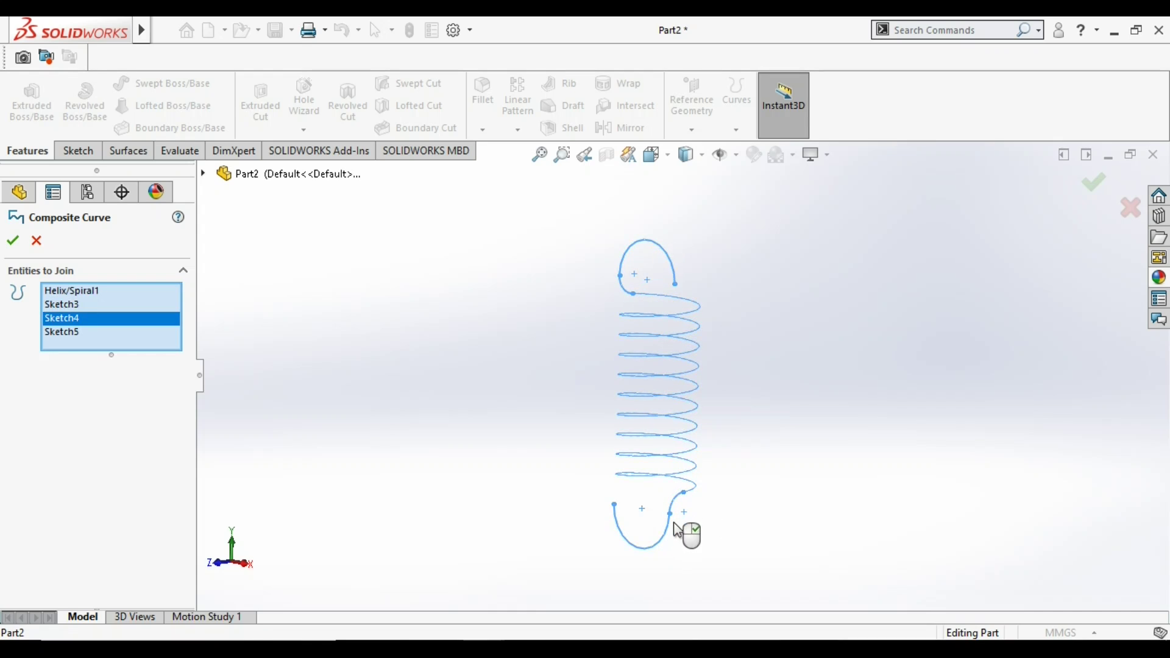
left_click(671, 535)
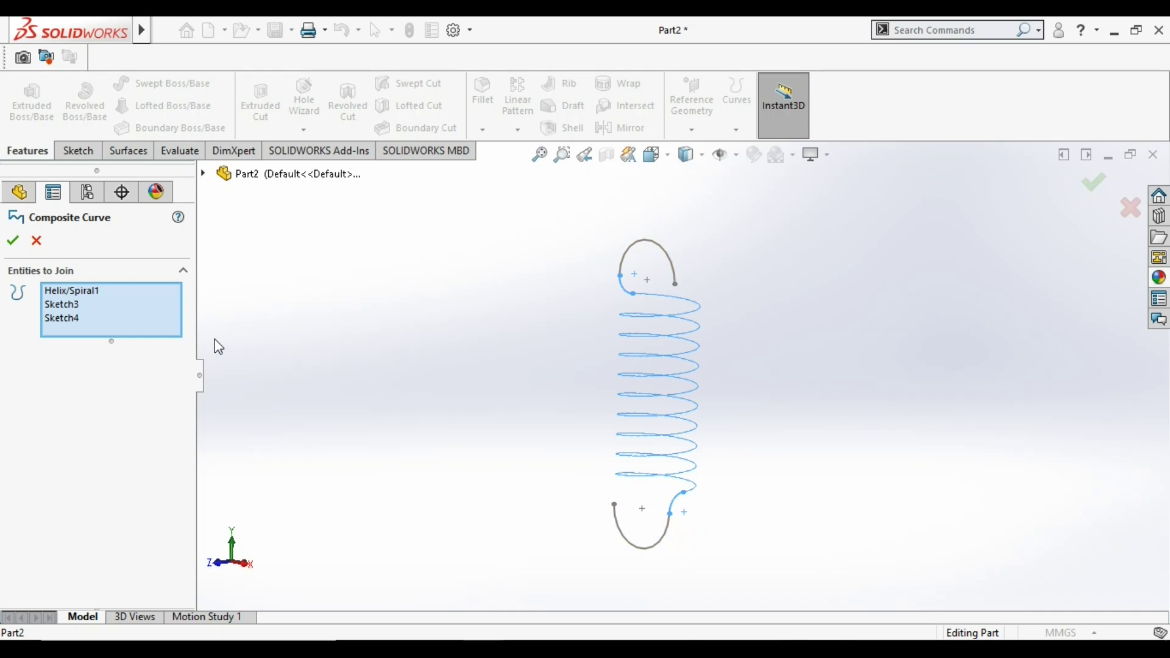
left_click(645, 551)
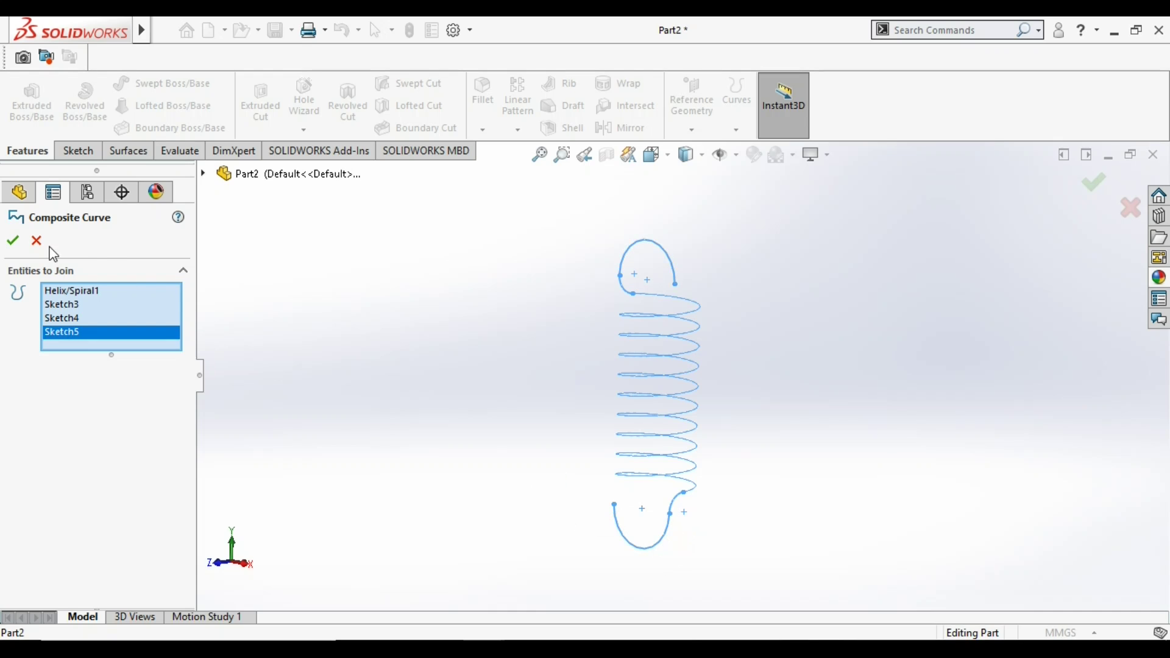
left_click(14, 244)
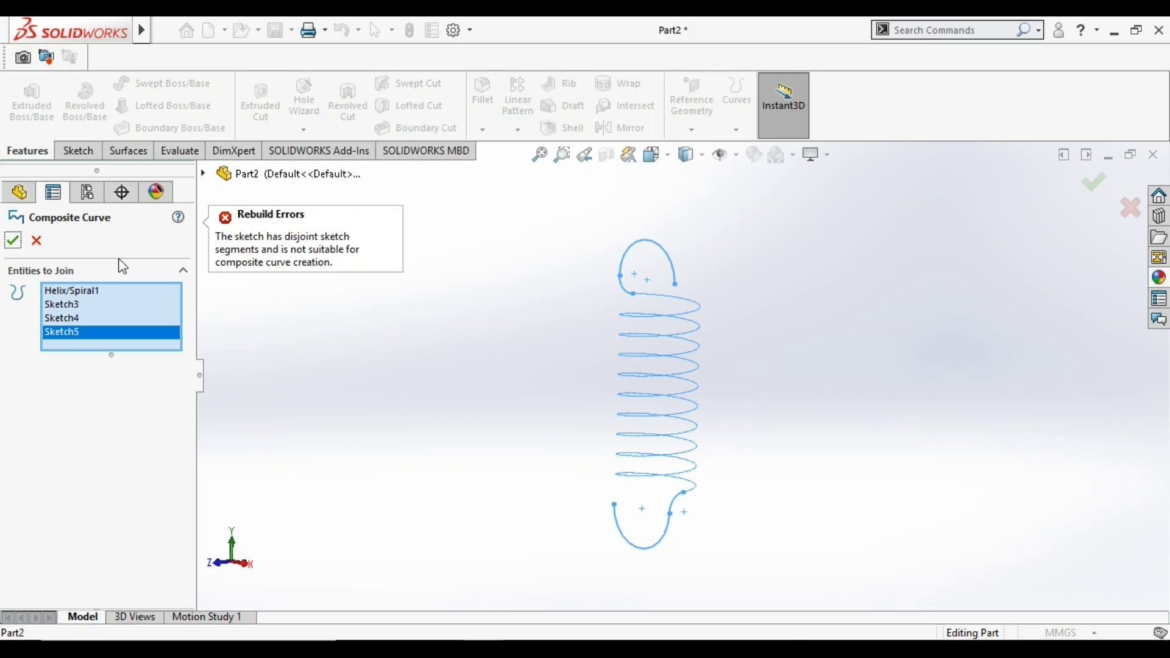
left_click(36, 241)
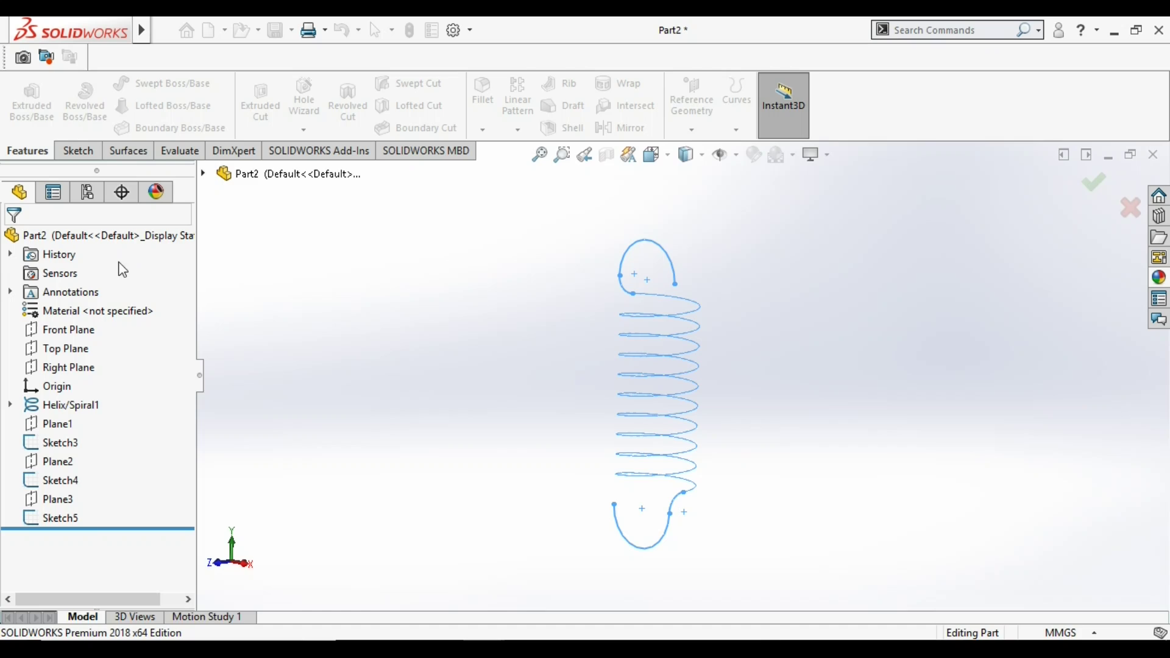
Reopen Sketch5, delete the bottom hook arc and close the sketch
right_click(77, 527)
left_click(92, 311)
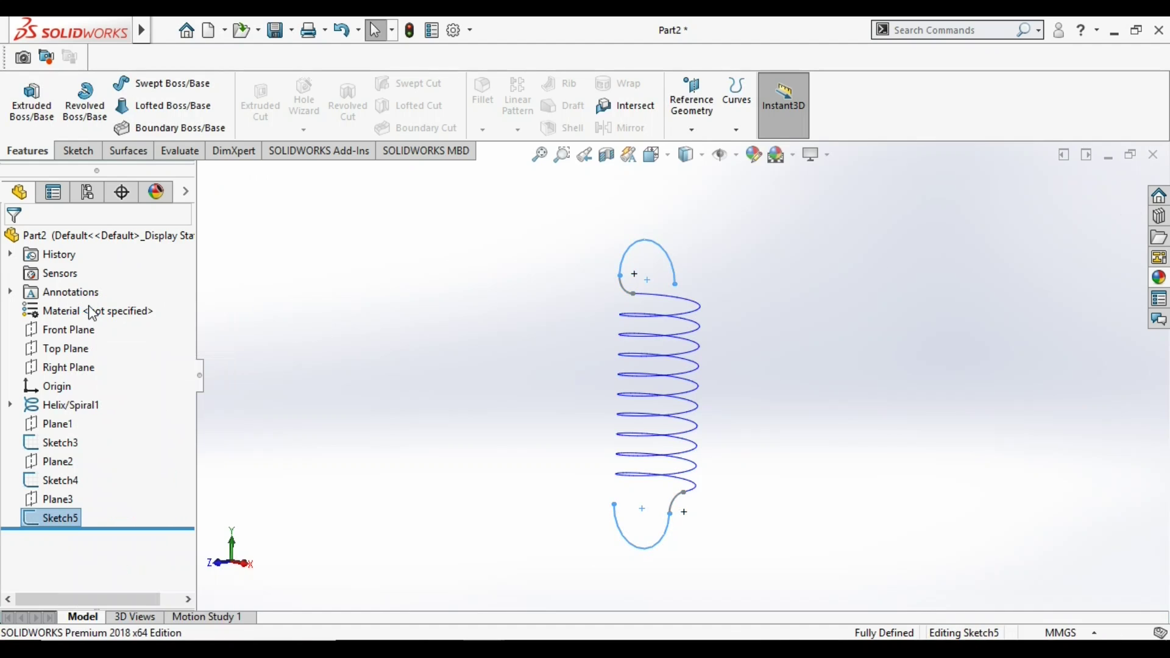
left_click(629, 537)
right_click(640, 539)
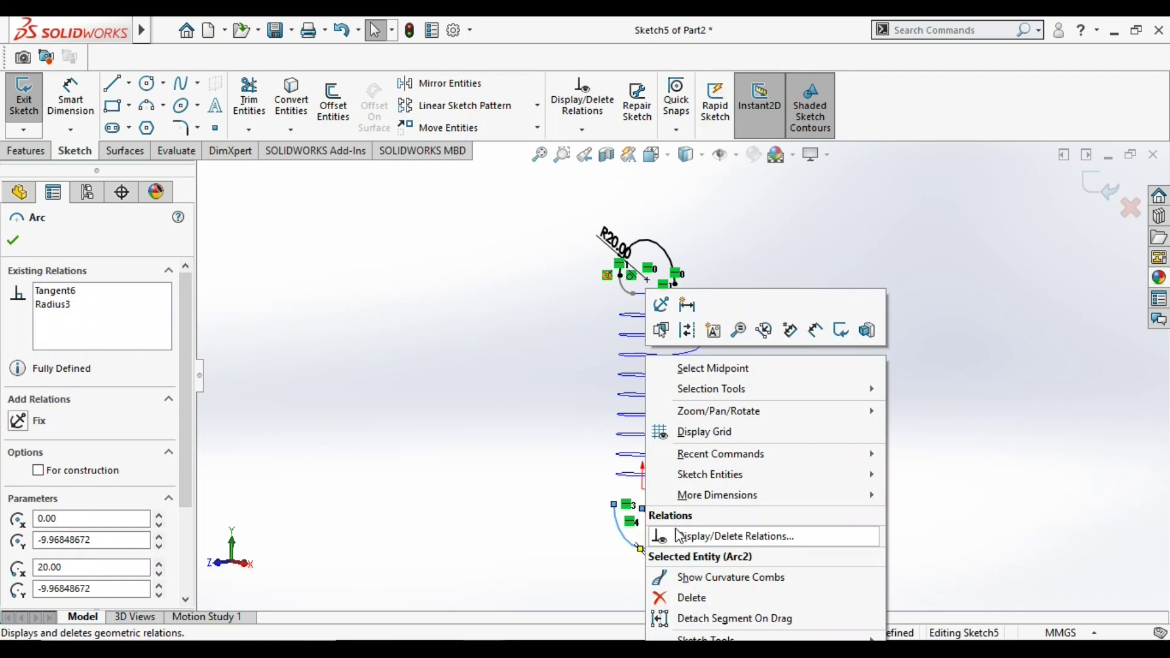
left_click(698, 597)
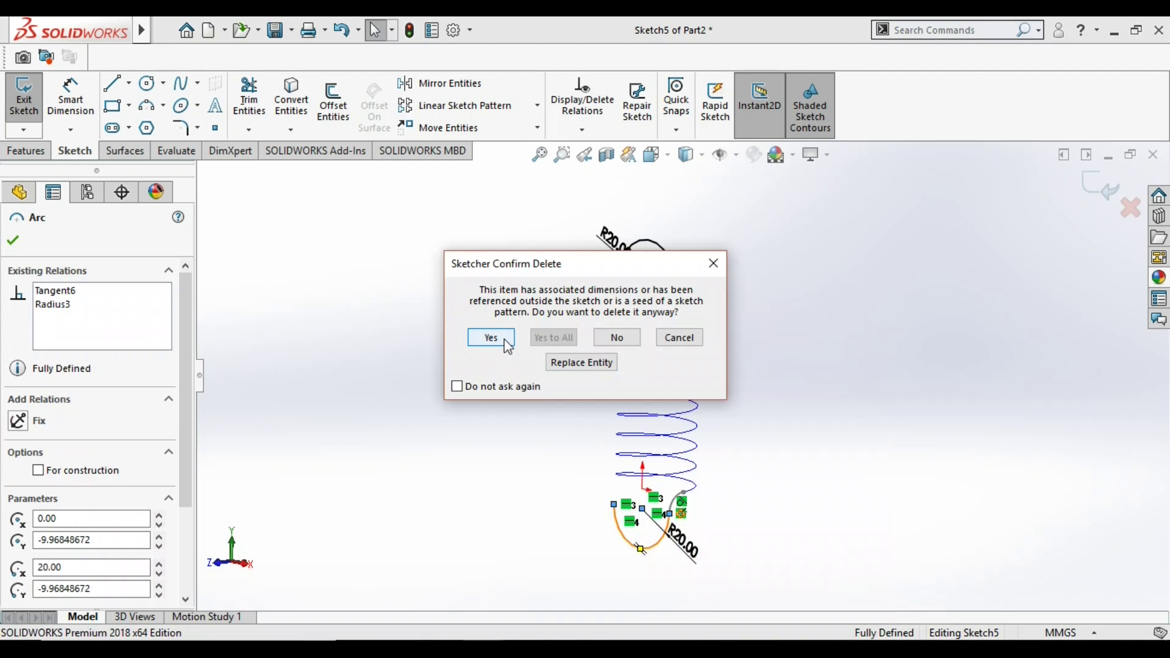
left_click(504, 342)
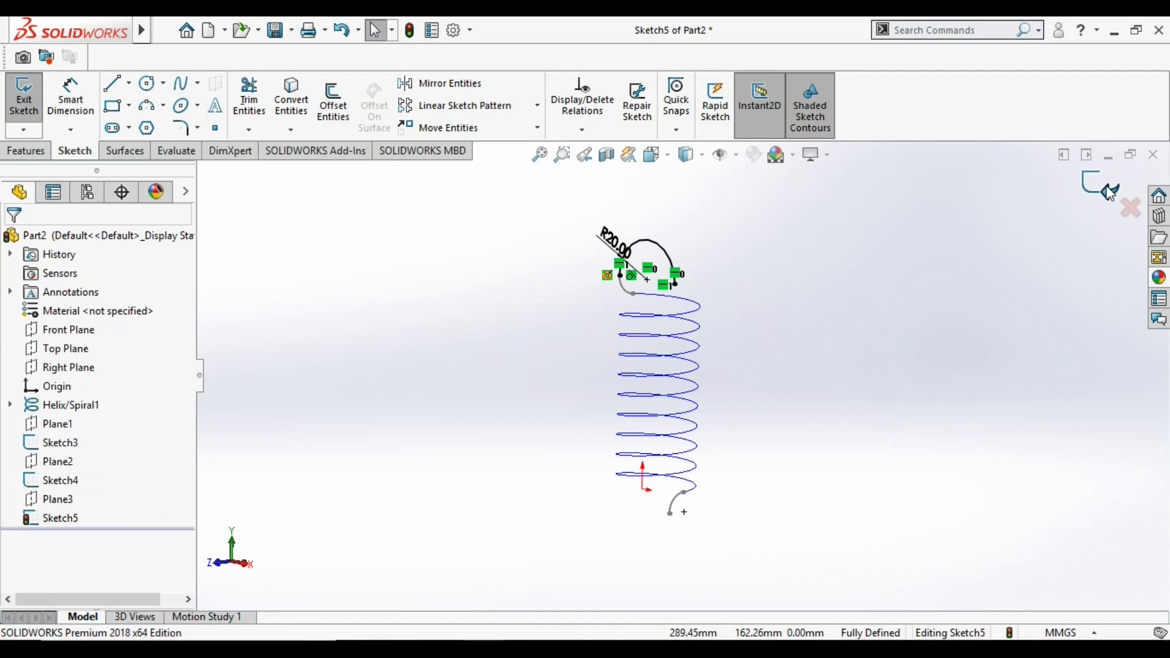
Start a new sketch on Plane3 and draw a downward three-point arc of about 20 mm radius from the Sketch4 arc's lower end
left_click(50, 500)
right_click(50, 499)
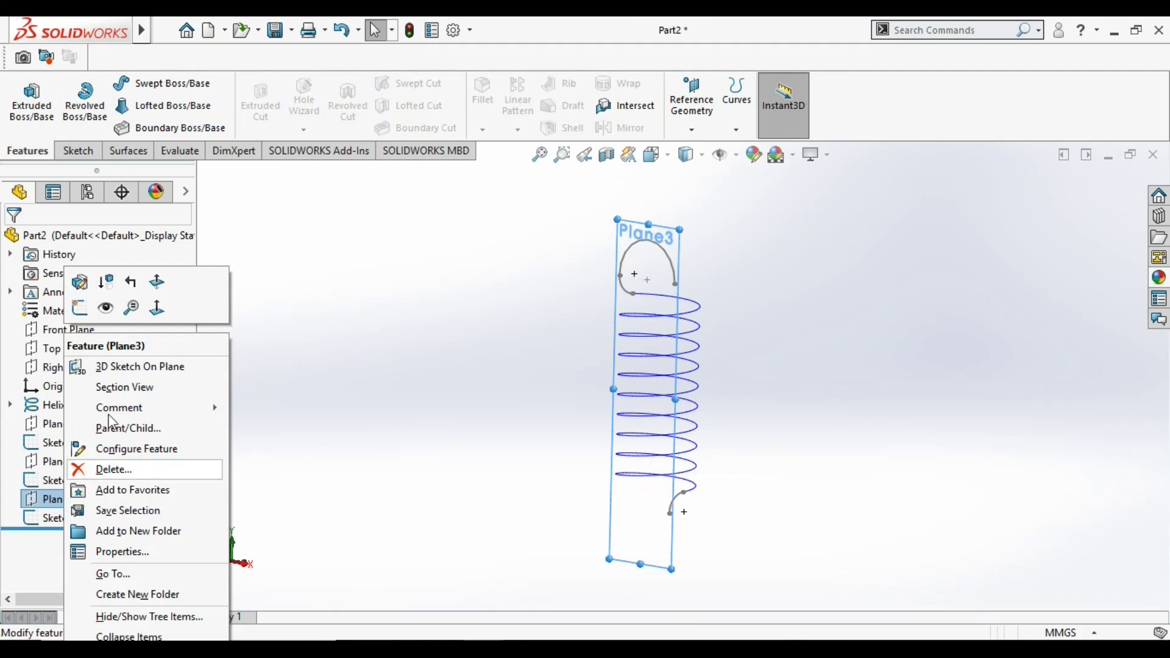
left_click(81, 314)
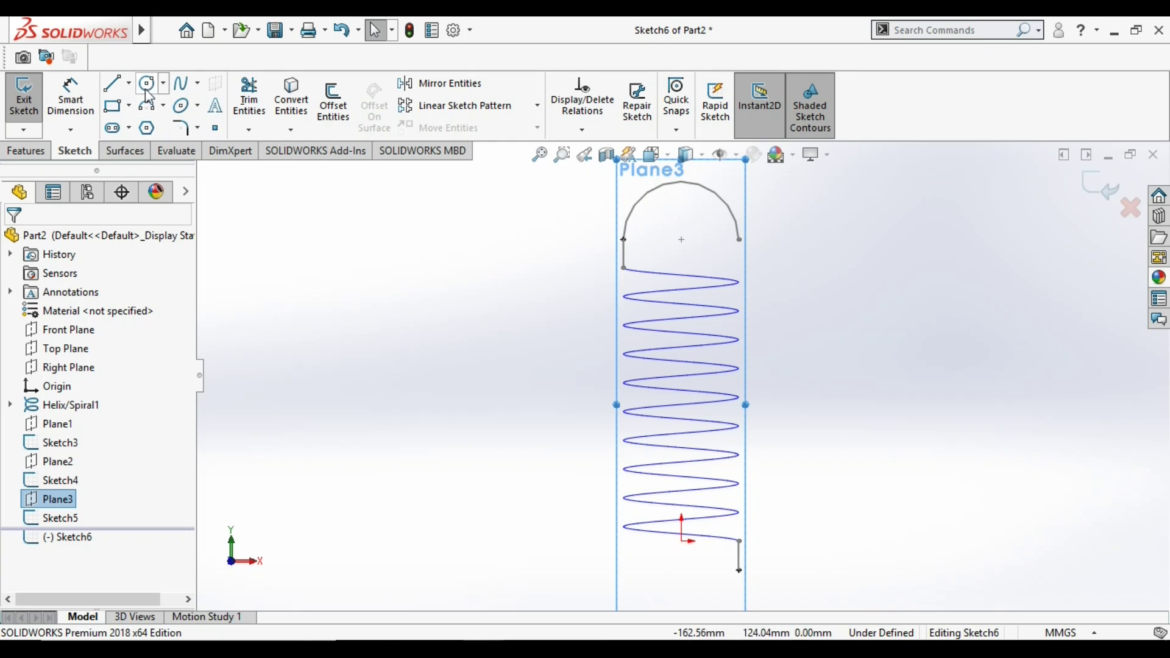
left_click(740, 570)
scroll(739, 572, "up", 2)
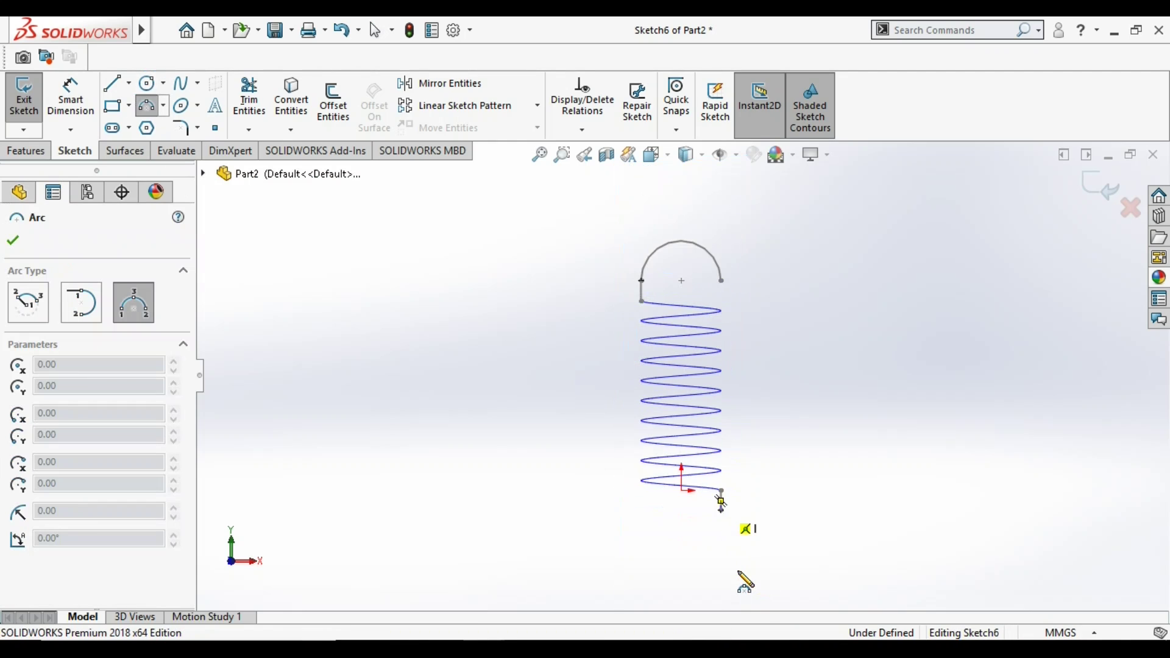
left_click(645, 512)
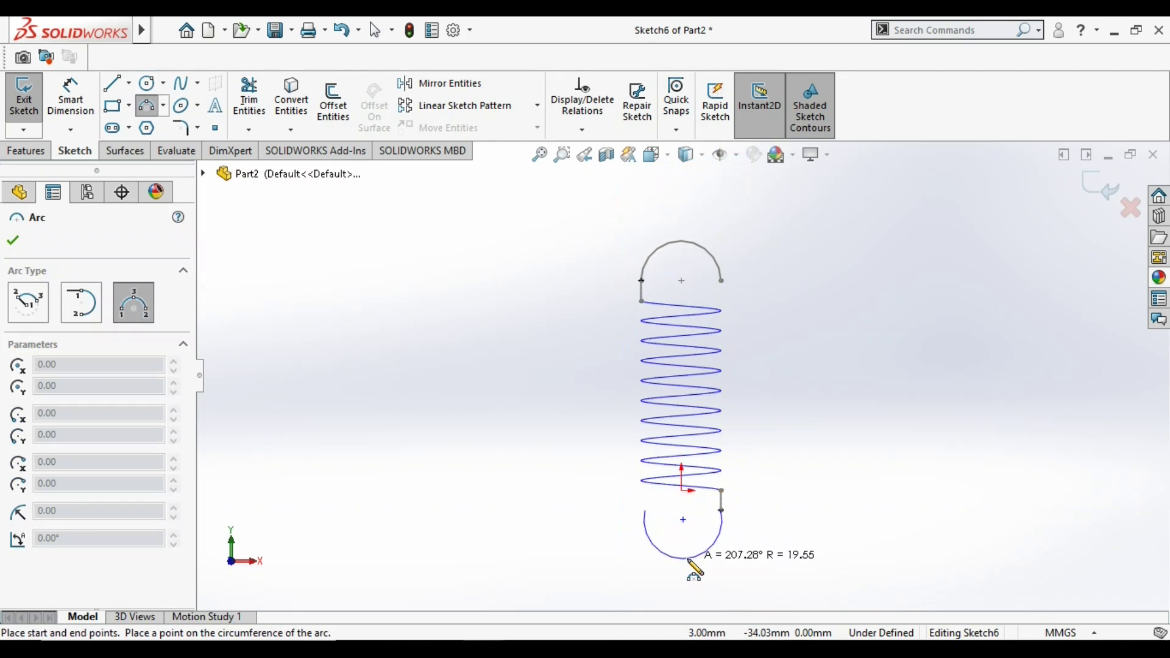
left_click(692, 549)
key("Escape")
scroll(701, 505, "down", 2)
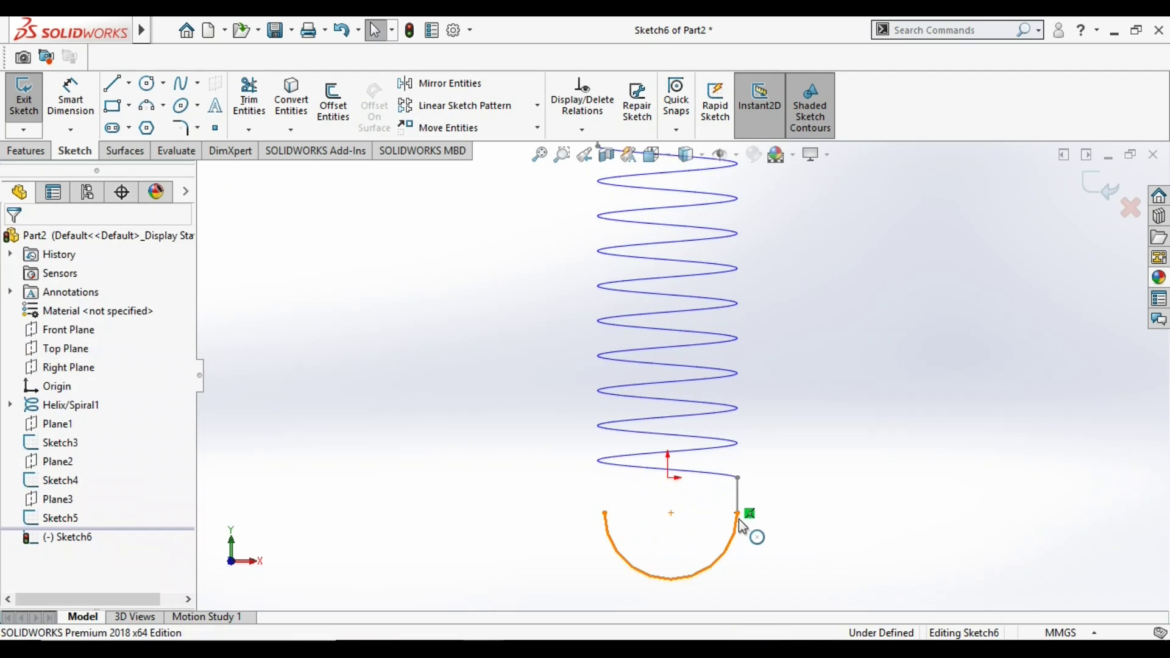
Add a tangent relation between the new bottom hook arc and the Sketch4 connecting arc
left_click(738, 522)
left_click(738, 494, "ctrl")
left_click(784, 419)
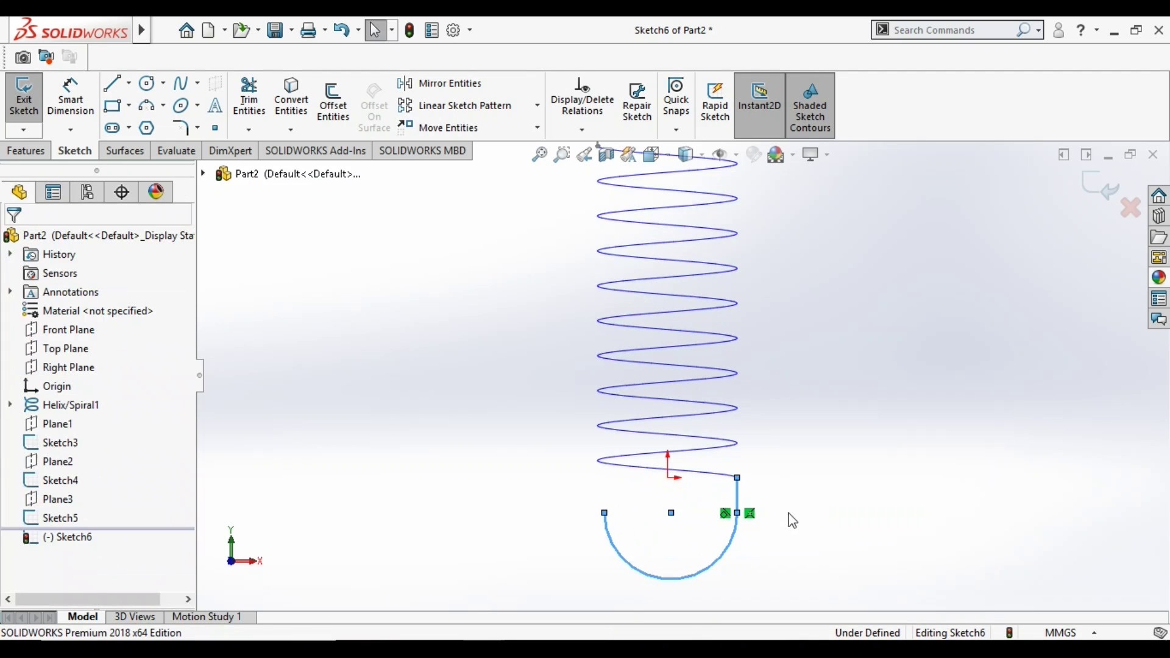
Add a horizontal relation between both ends and the centre of the new bottom hook arc
left_click(671, 514)
left_click(672, 513, "ctrl")
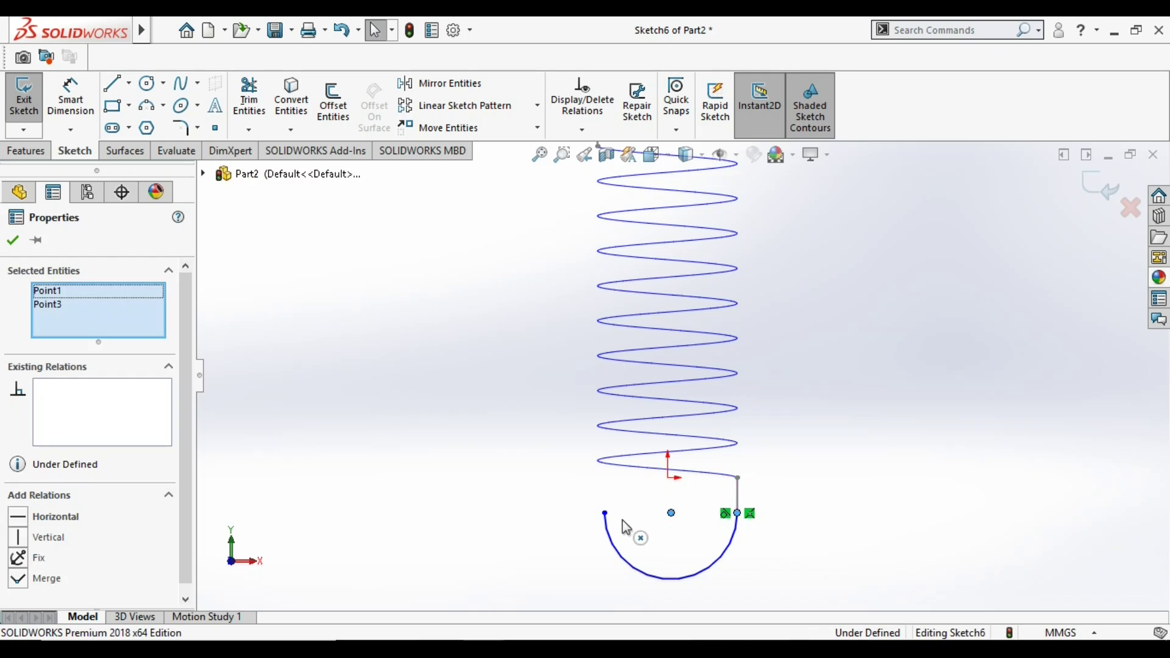
left_click(604, 513, "ctrl")
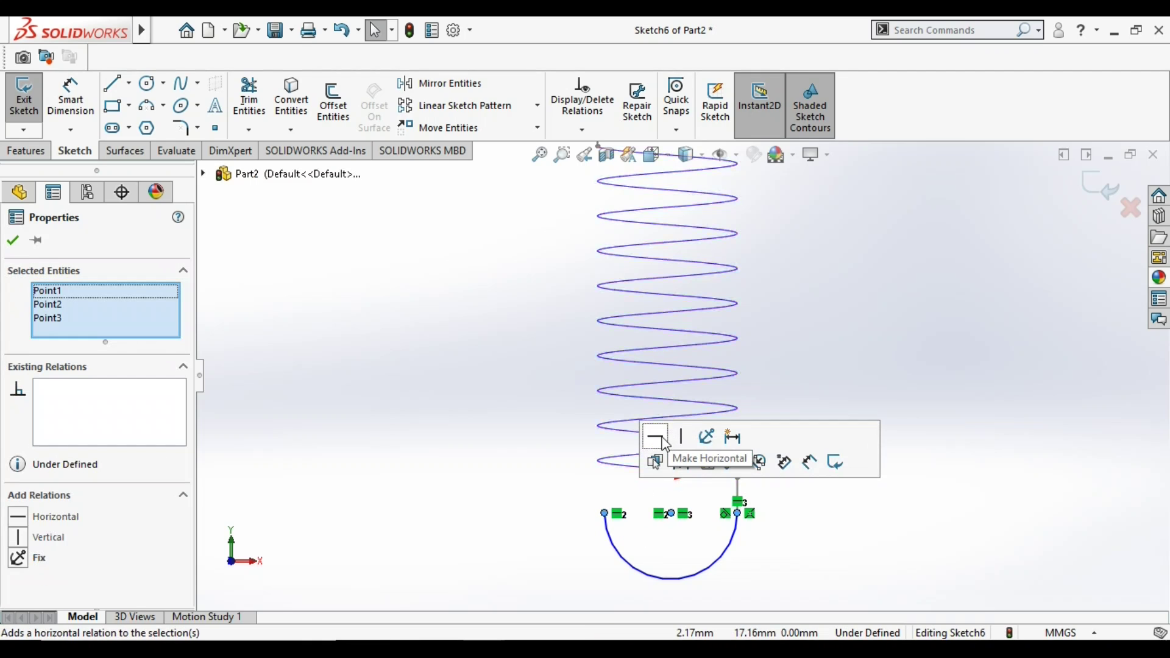
Make the bottom hook arc's ends and centre horizontal, and set the arc's radius to 20 mm
left_click(656, 436)
key("d")
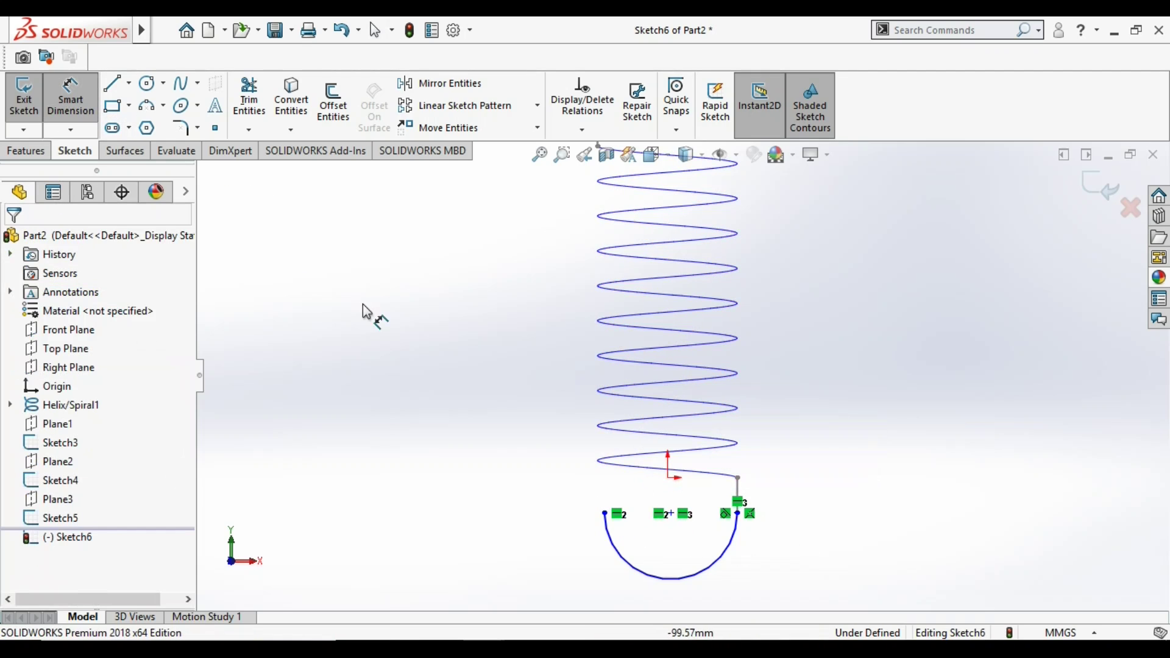
left_click(662, 579)
left_click(806, 598)
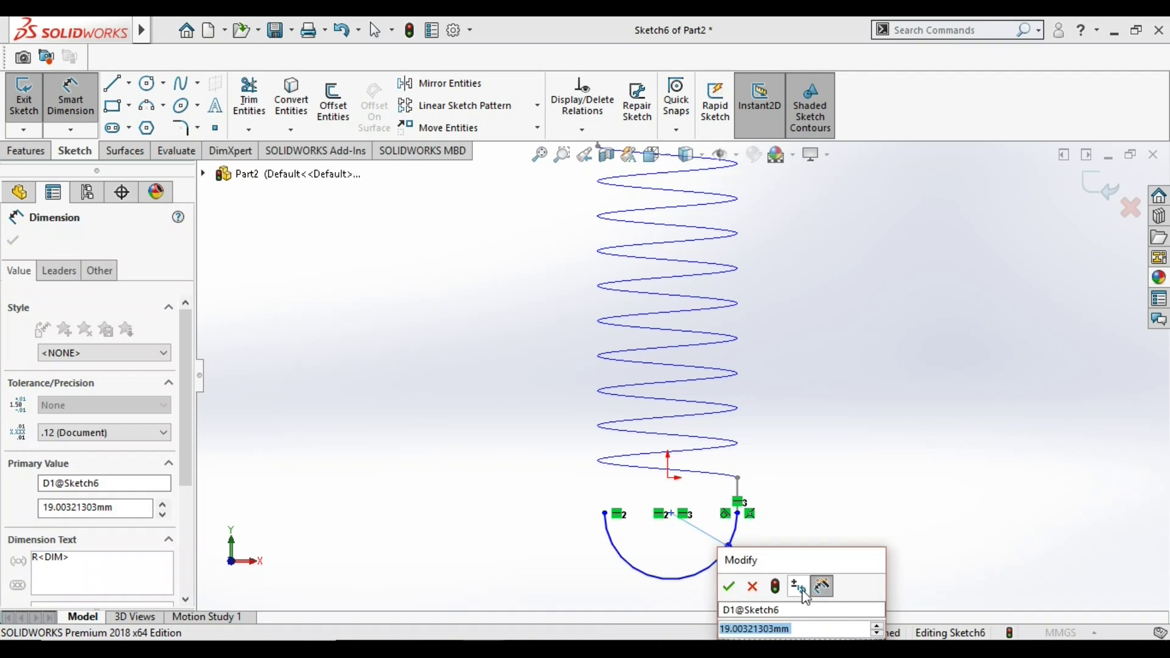
type("20")
key("Return")
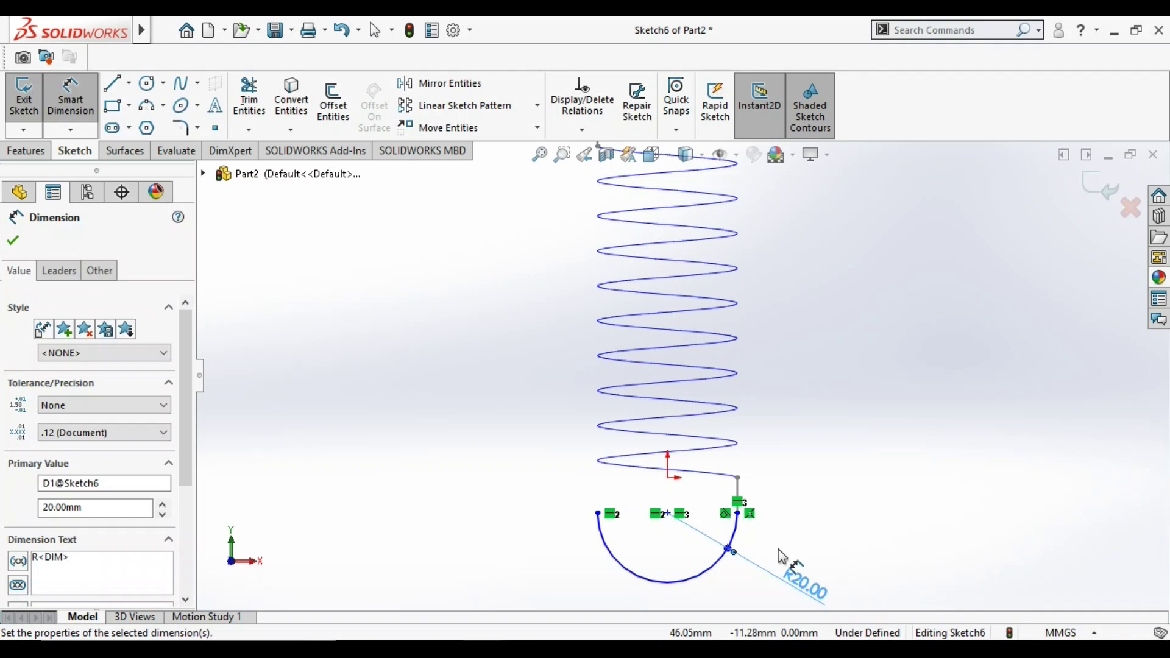
left_click(776, 550)
scroll(775, 550, "down", 2)
Try to make the bottom hook arc coincident with the midpoint of the Sketch4 connecting arc, and undo it
left_click(710, 520)
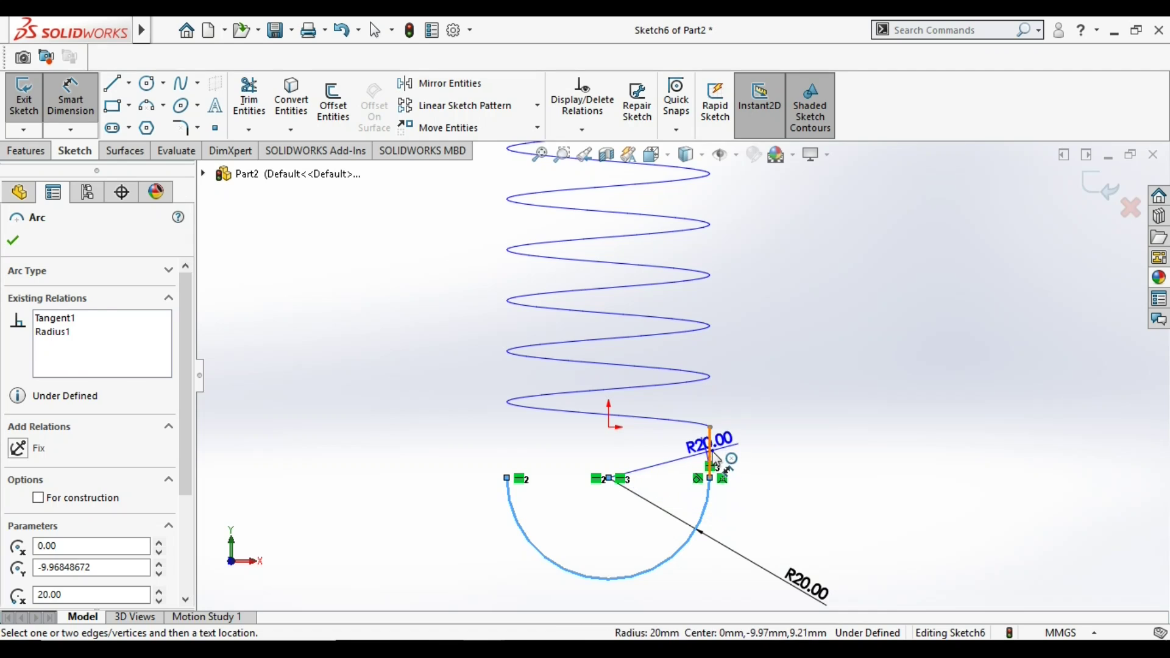
key("Escape")
key("Escape")
left_click(710, 501)
left_click(710, 453, "ctrl")
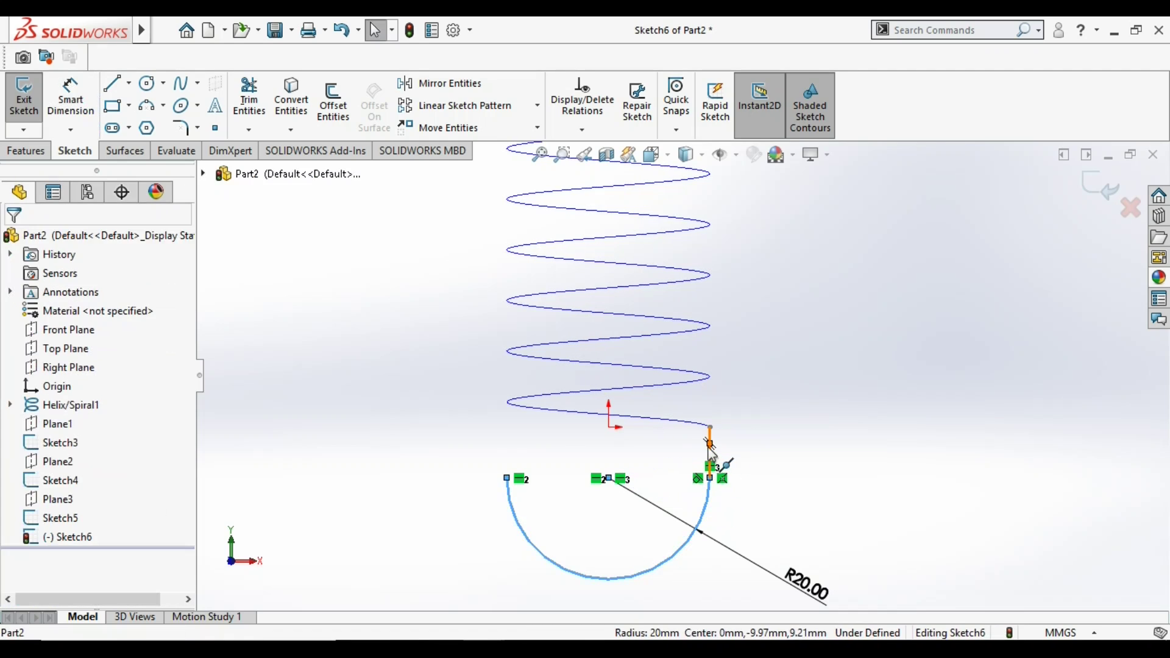
left_click(811, 370)
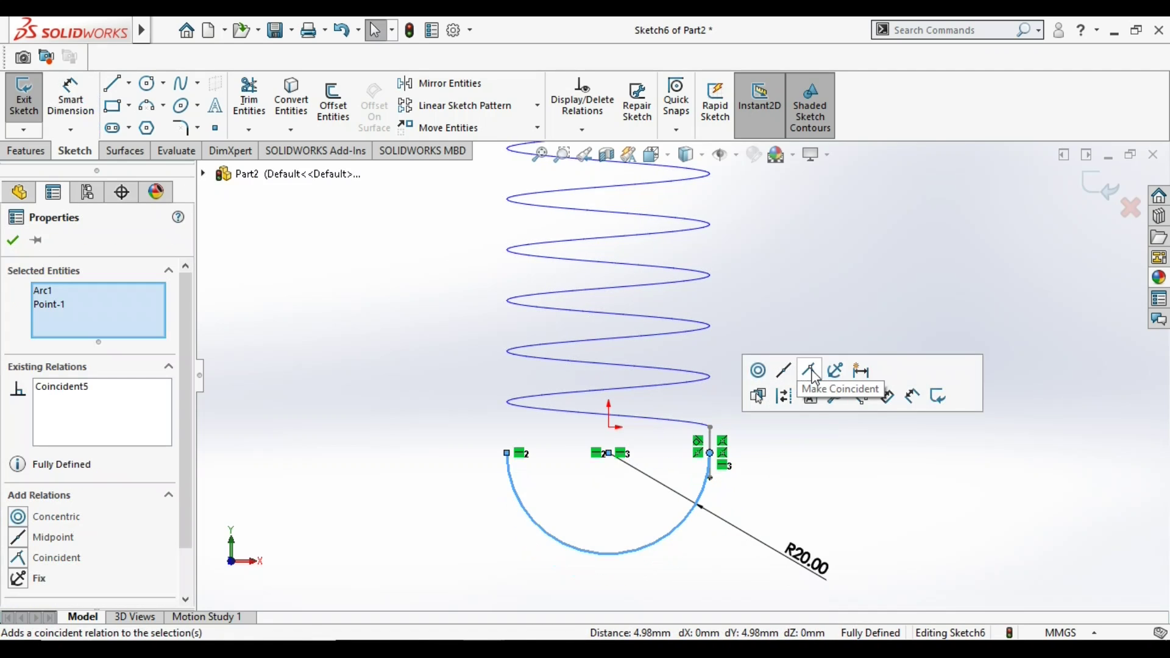
key("ctrl+z")
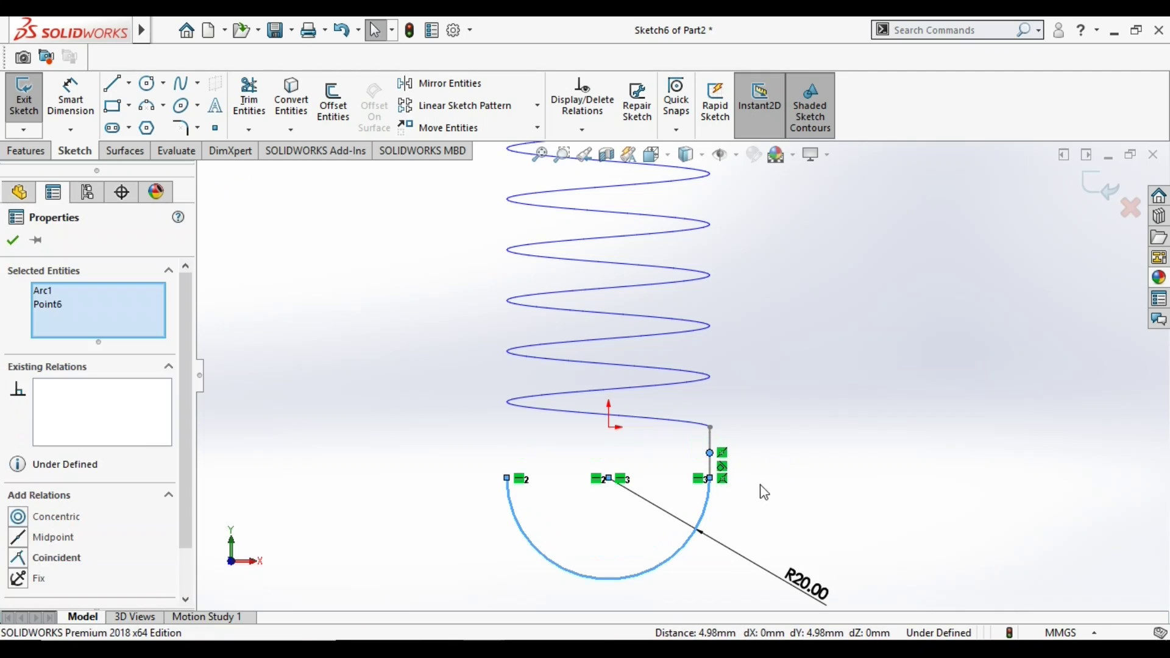
left_click(761, 493)
Add a pierce relation between the bottom hook arc's near endpoint and the Sketch4 connecting arc, and close the sketch
scroll(751, 507, "down", 4)
left_click_drag(664, 437, 670, 494)
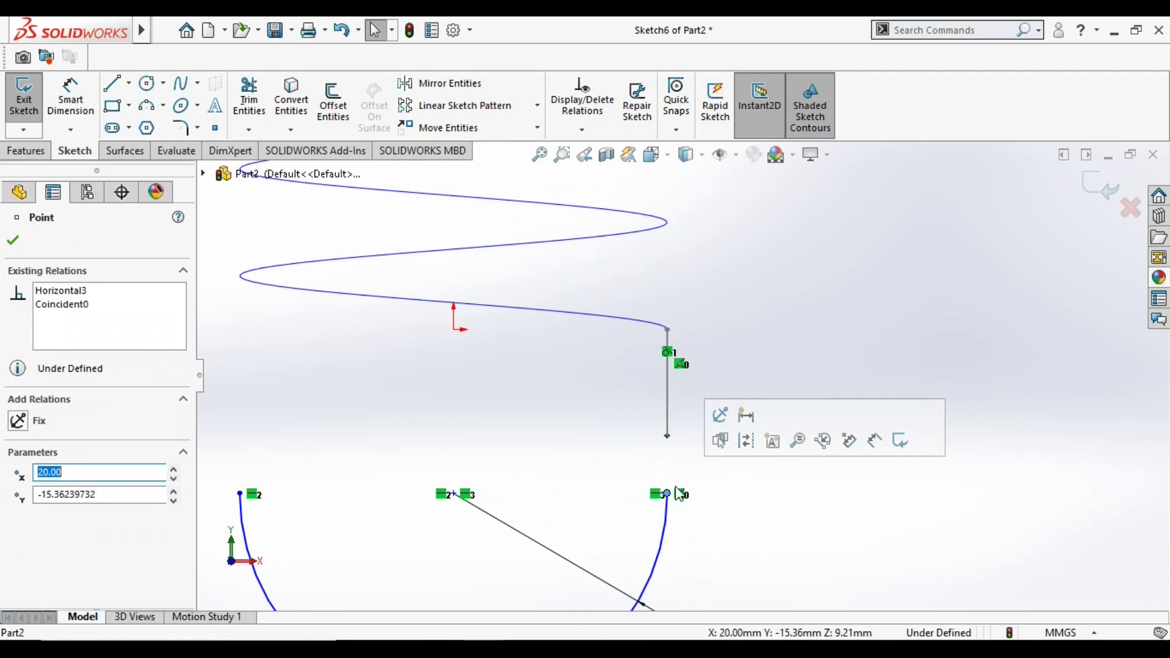
left_click(682, 427)
left_click(768, 363)
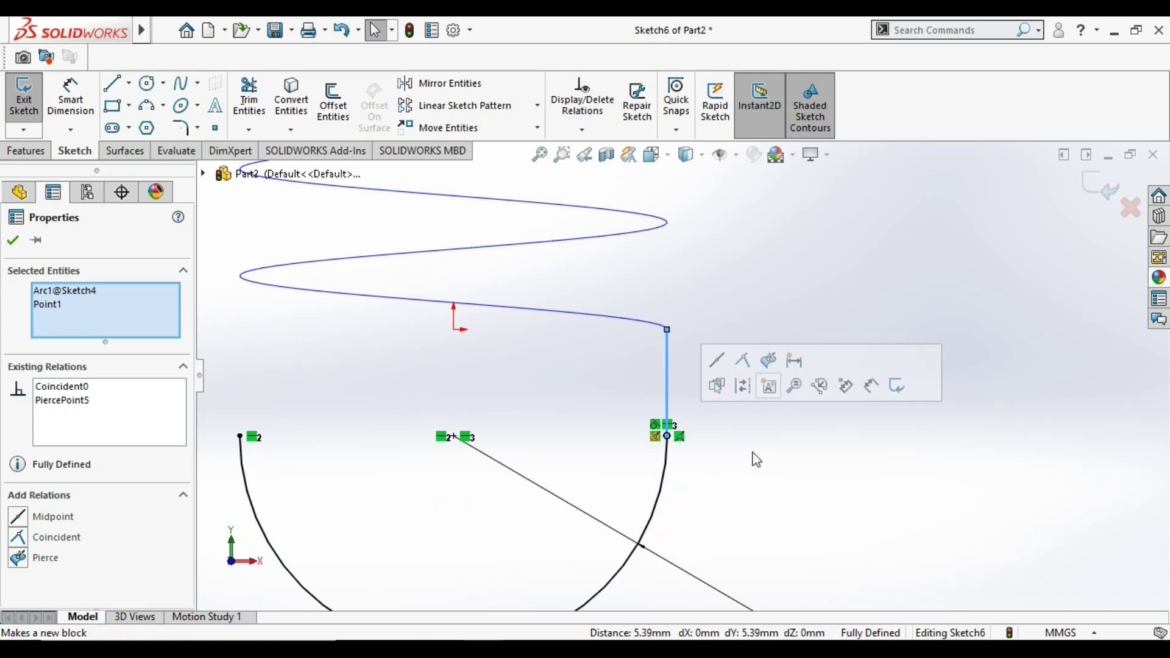
left_click(753, 454)
left_click(1091, 189)
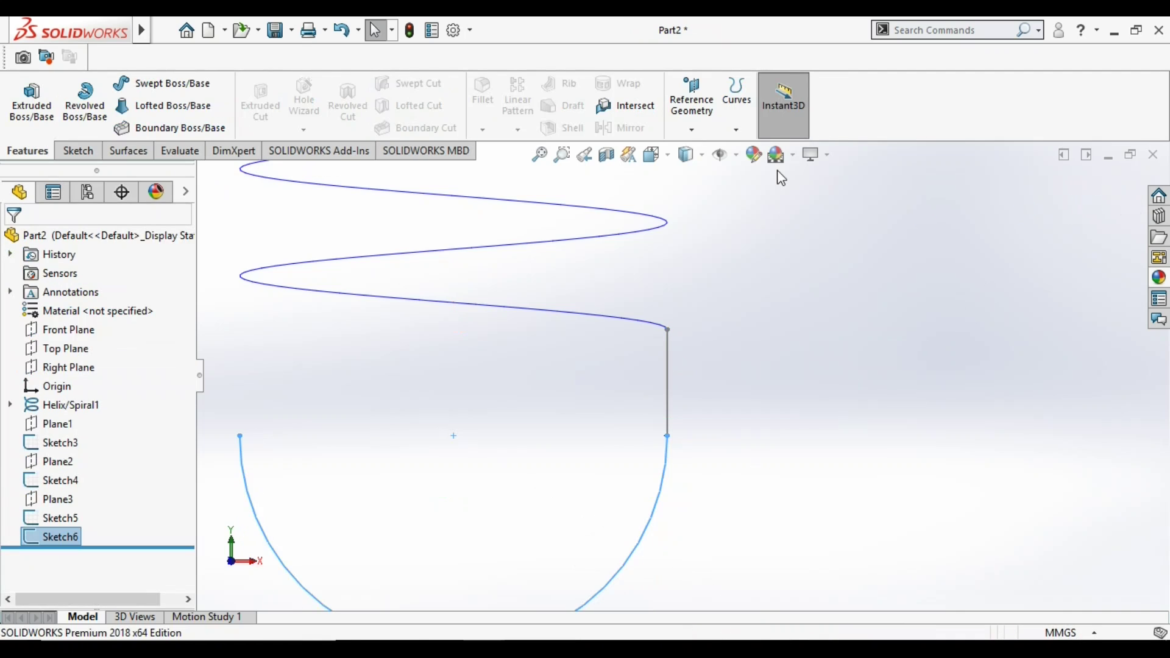
Try to join Sketch6, Sketch5, Sketch3, the helix and Sketch4 into a composite curve
left_click(737, 119)
left_click(787, 171)
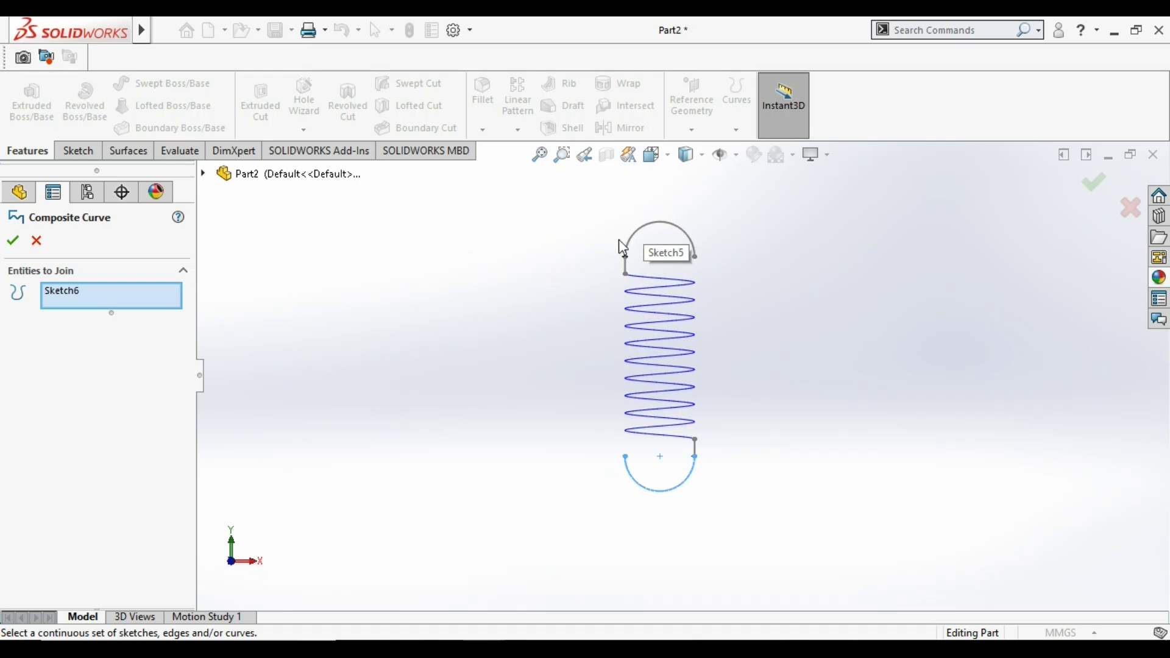
left_click(647, 237)
left_click(651, 285)
left_click(698, 447)
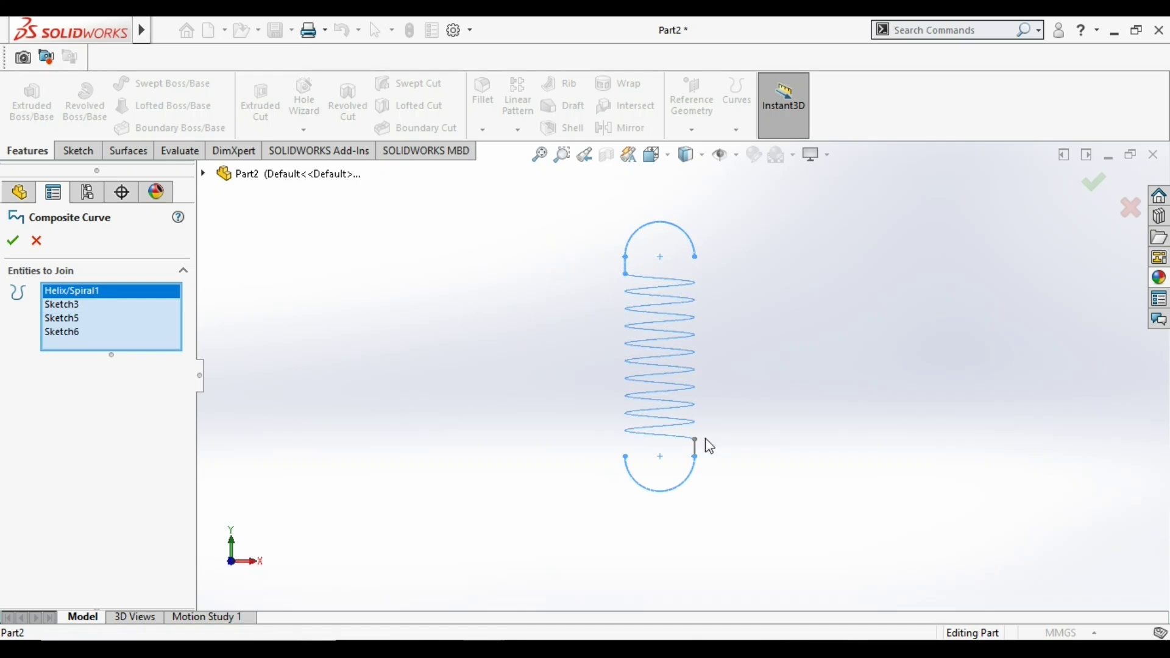
left_click(696, 450)
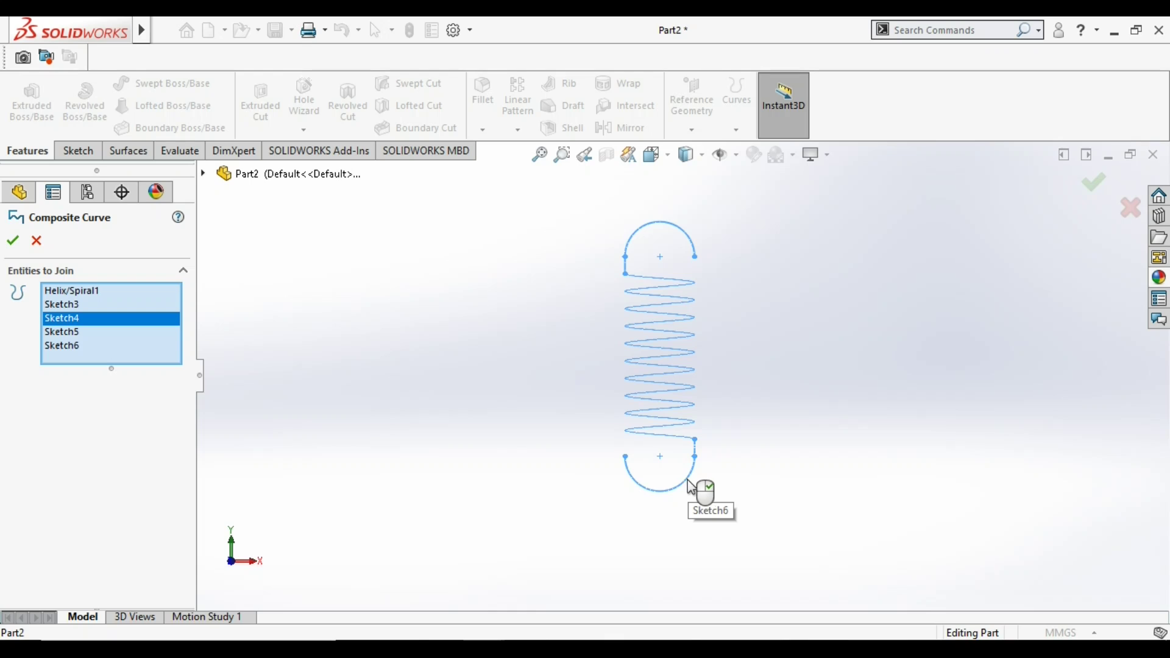
left_click(13, 240)
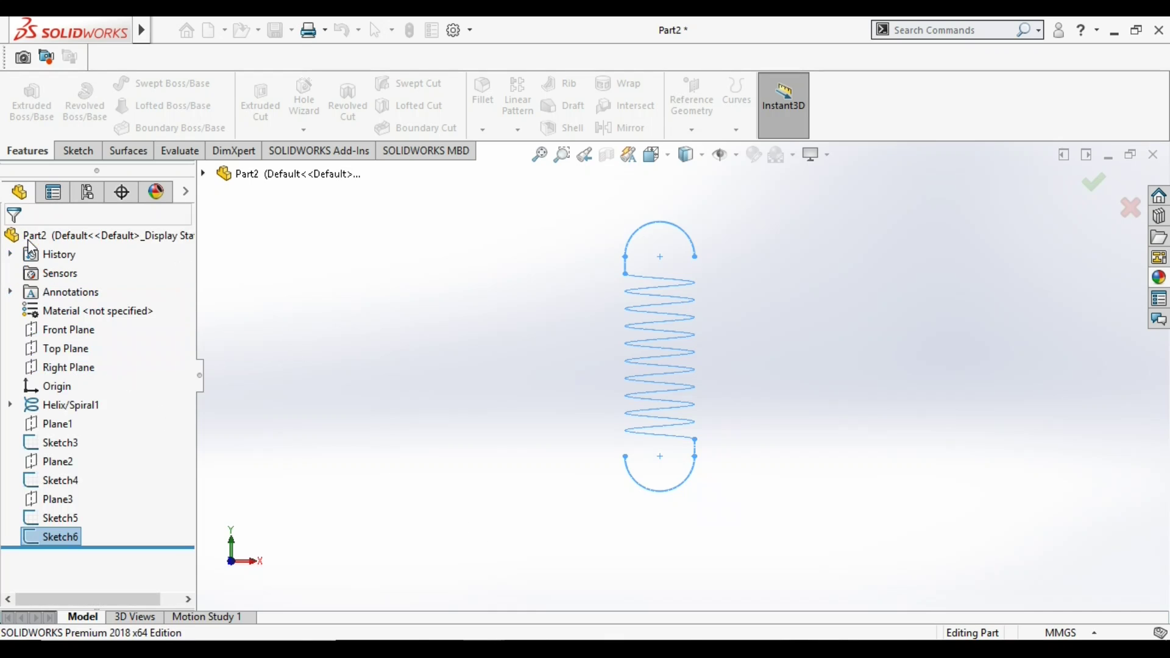
left_click(69, 519)
left_click(65, 537)
left_click(585, 427)
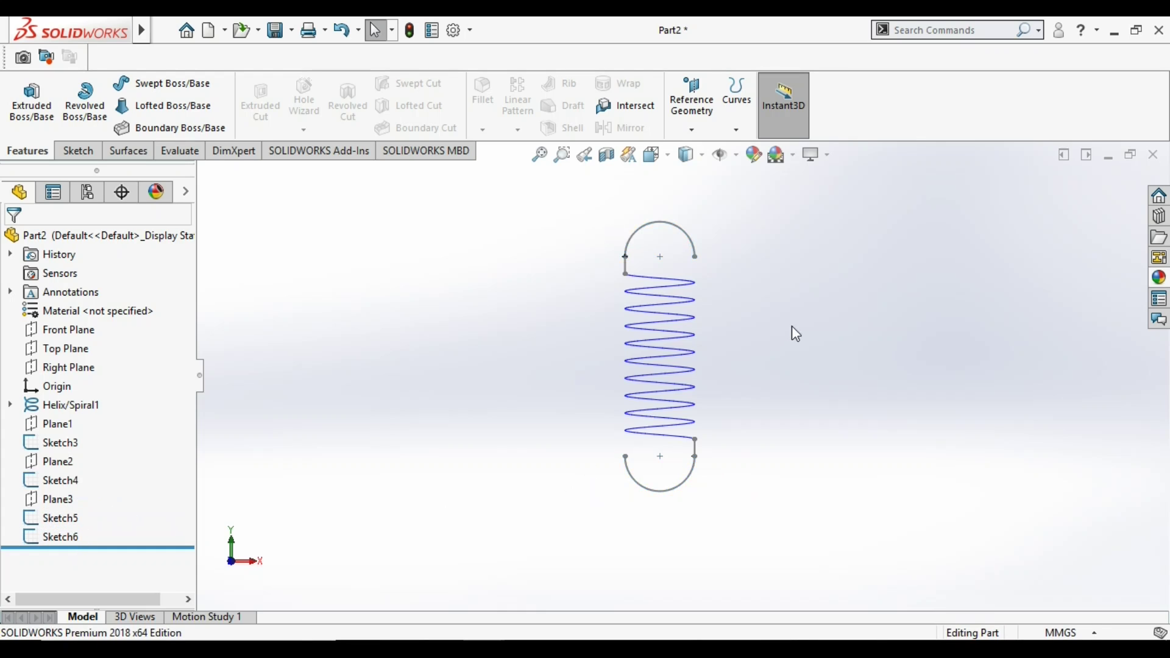
Create a composite curve from the bottom hook, both connecting arcs, the helix and the top hook
left_click(737, 97)
left_click(755, 167)
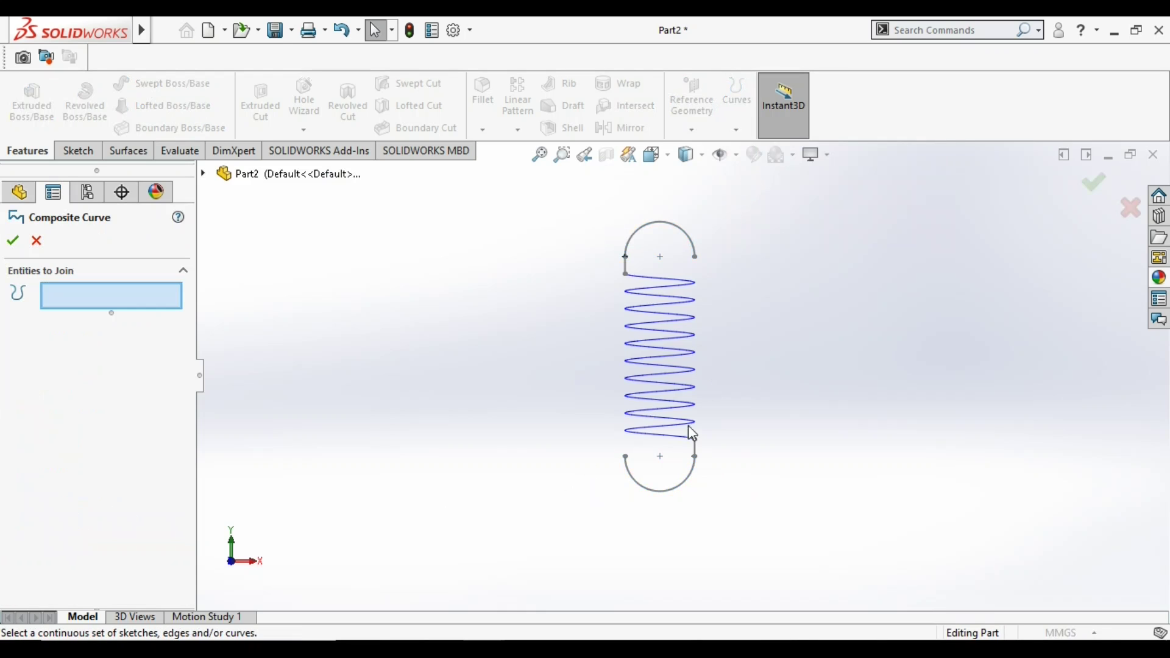
left_click(687, 486)
left_click(694, 450)
left_click(684, 441)
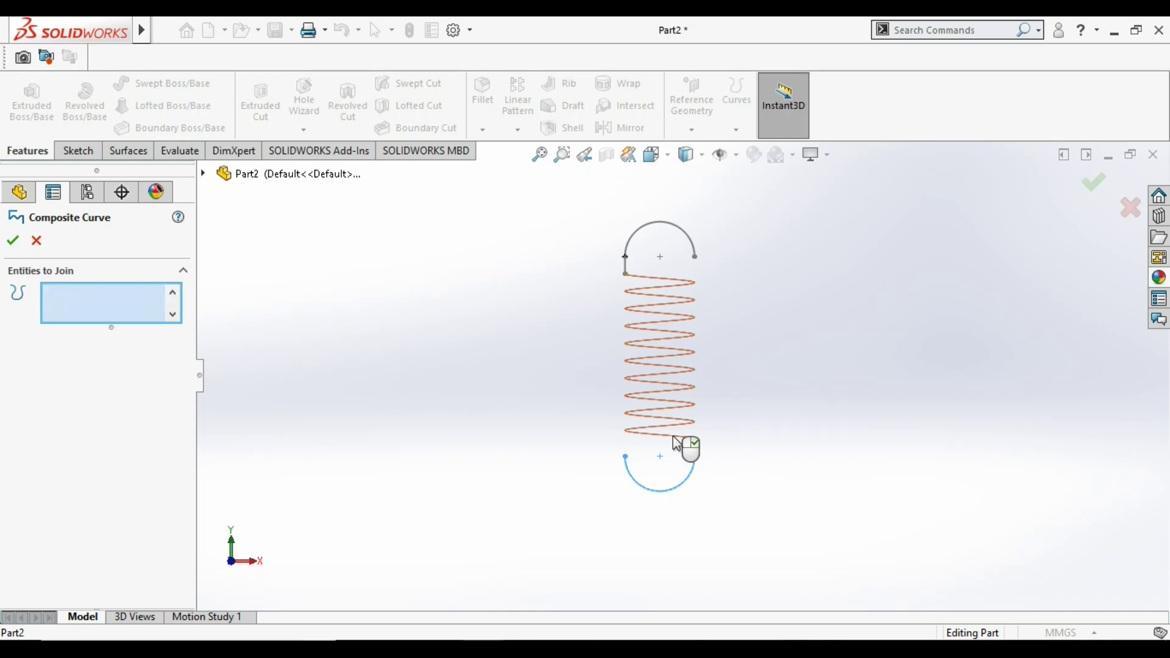
left_click(628, 272)
left_click(637, 246)
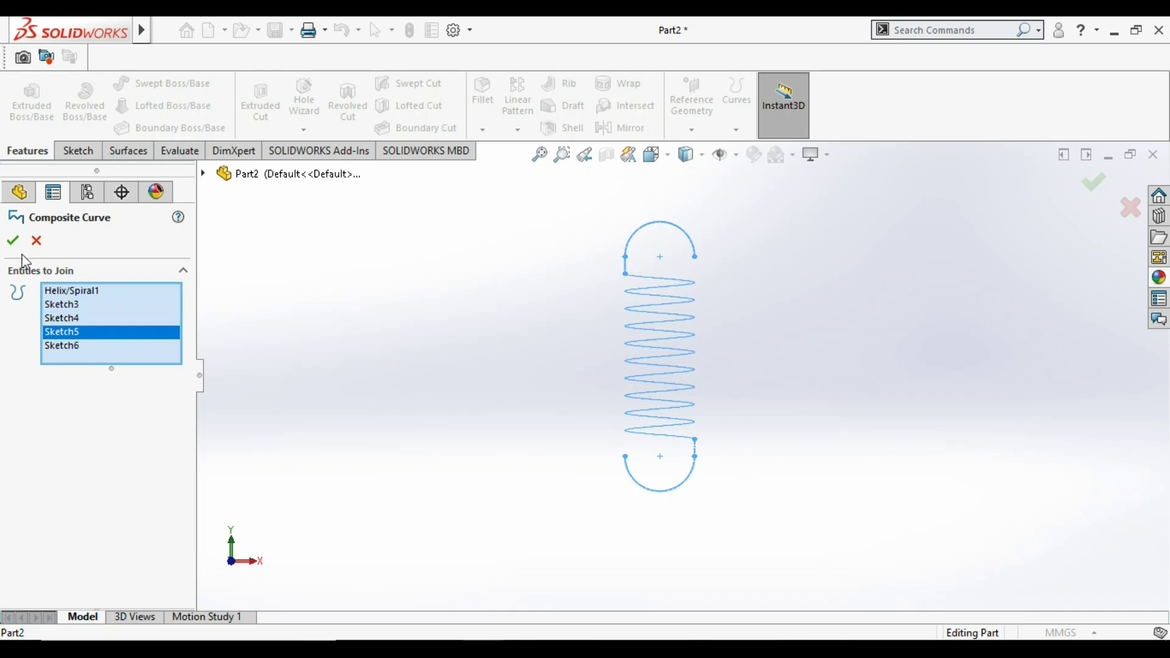
Create a reference plane through the top hook's free endpoint, using the composite curve as the second reference
left_click(692, 101)
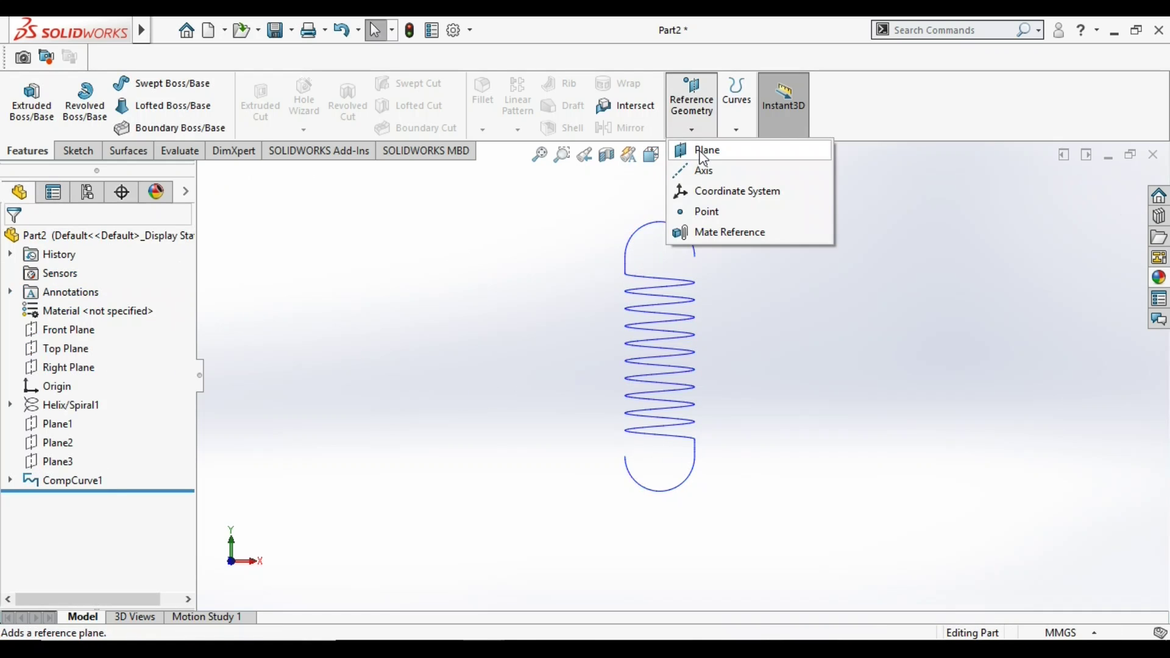
left_click(696, 254)
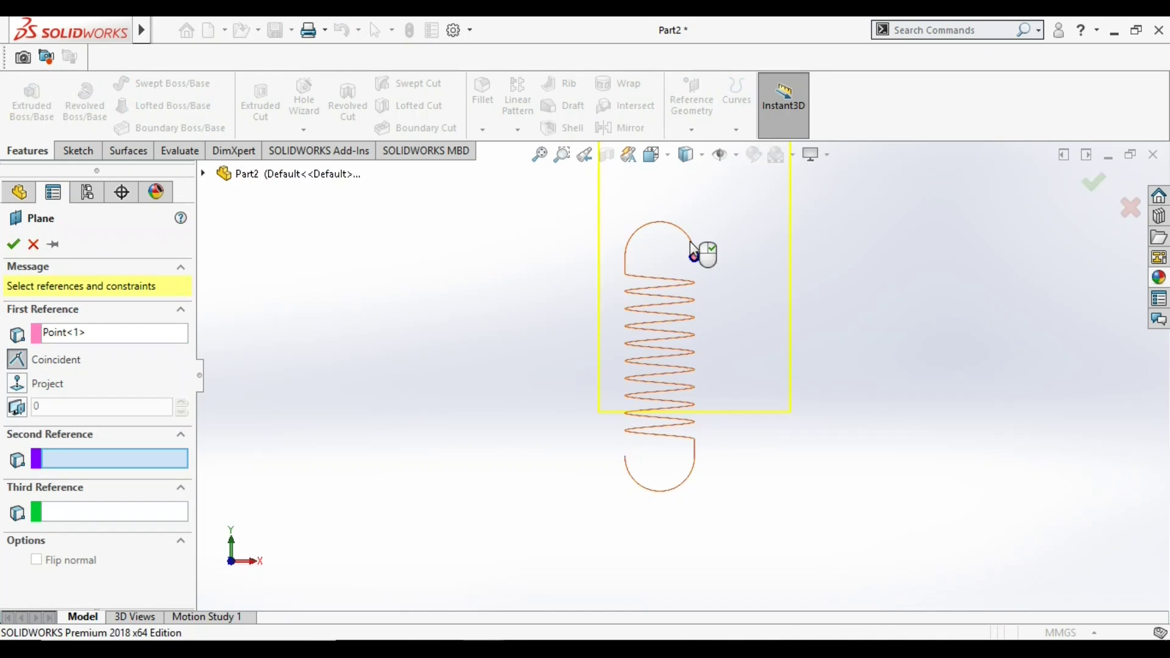
left_click(698, 256)
left_click(13, 244)
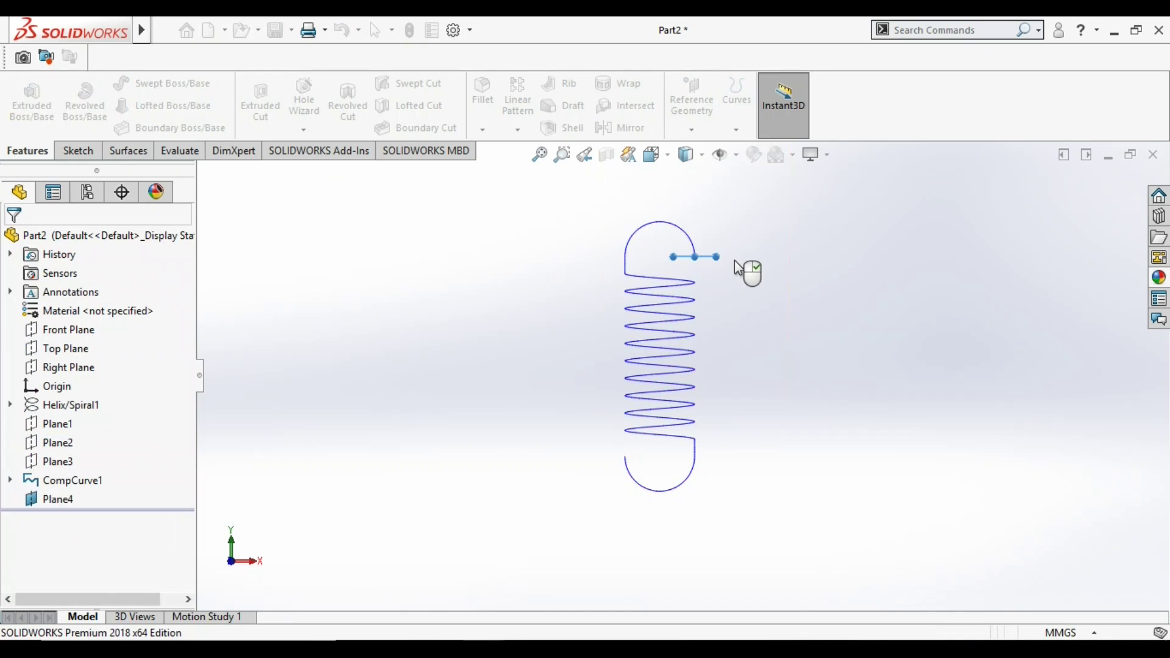
Start a sketch on Plane4 and draw a circle about 7 mm in diameter centred on the top hook's free end
middle_click_drag(747, 269, 702, 387)
scroll(715, 245, "down", 10)
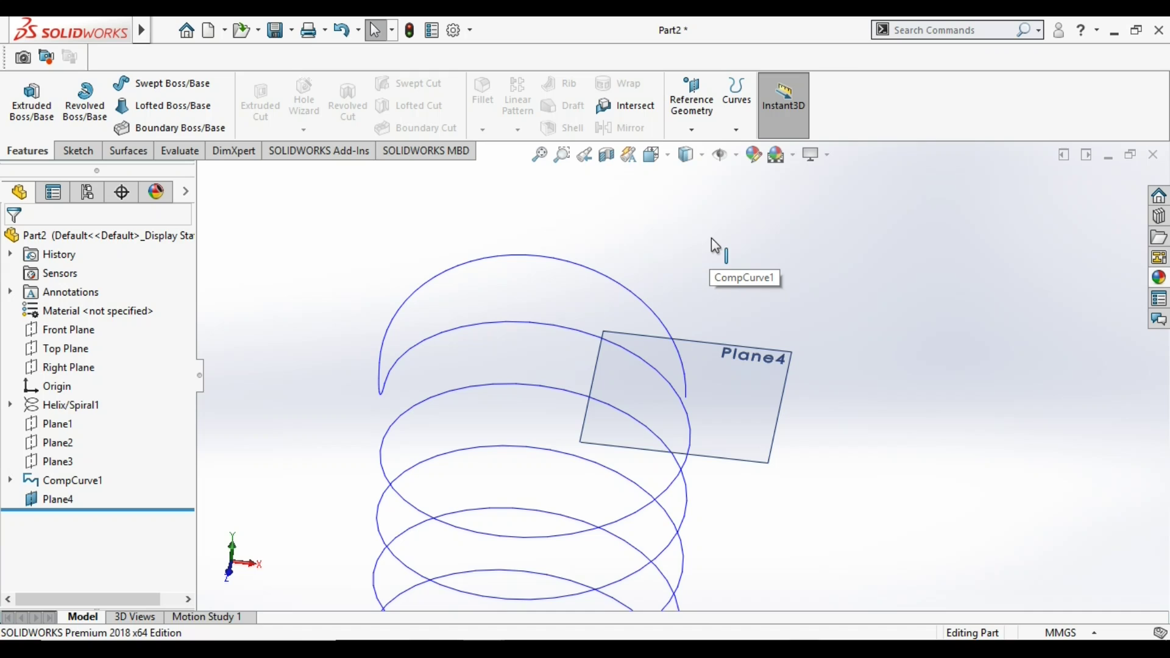
left_click(742, 387)
left_click(812, 343)
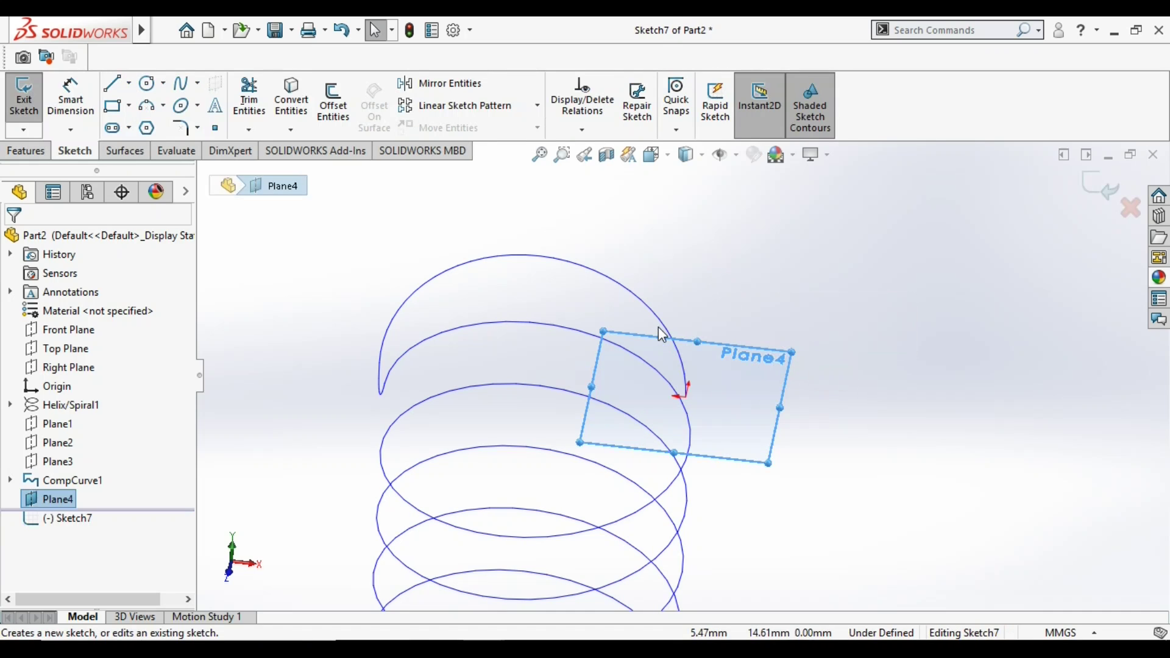
left_click(147, 83)
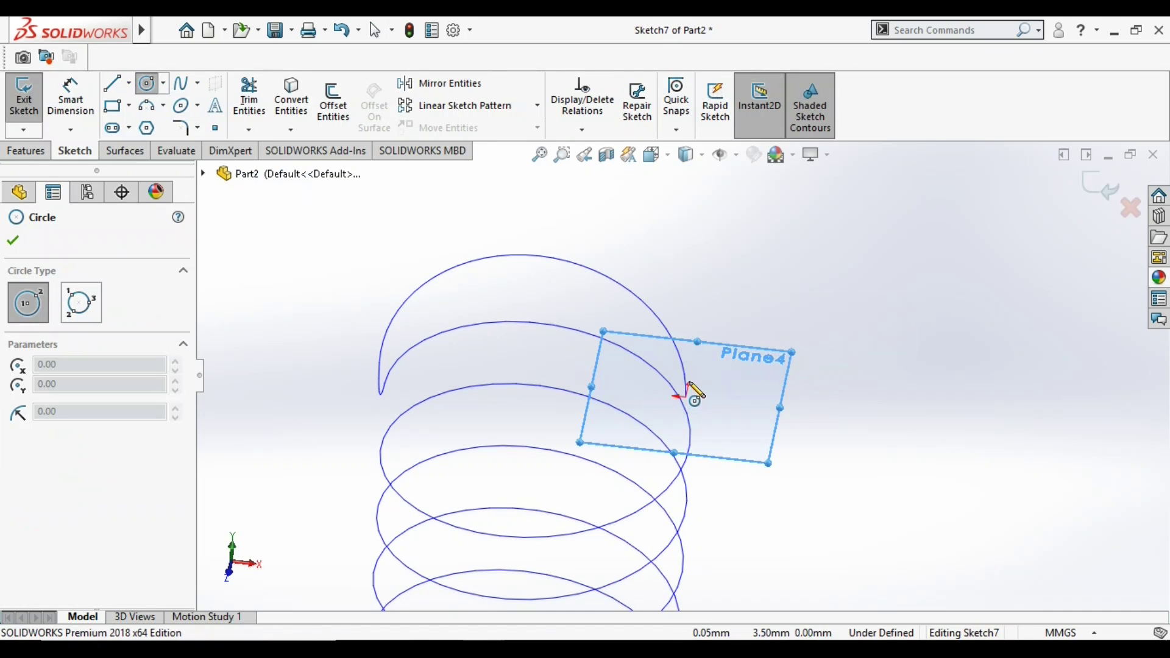
scroll(696, 415, "down", 5)
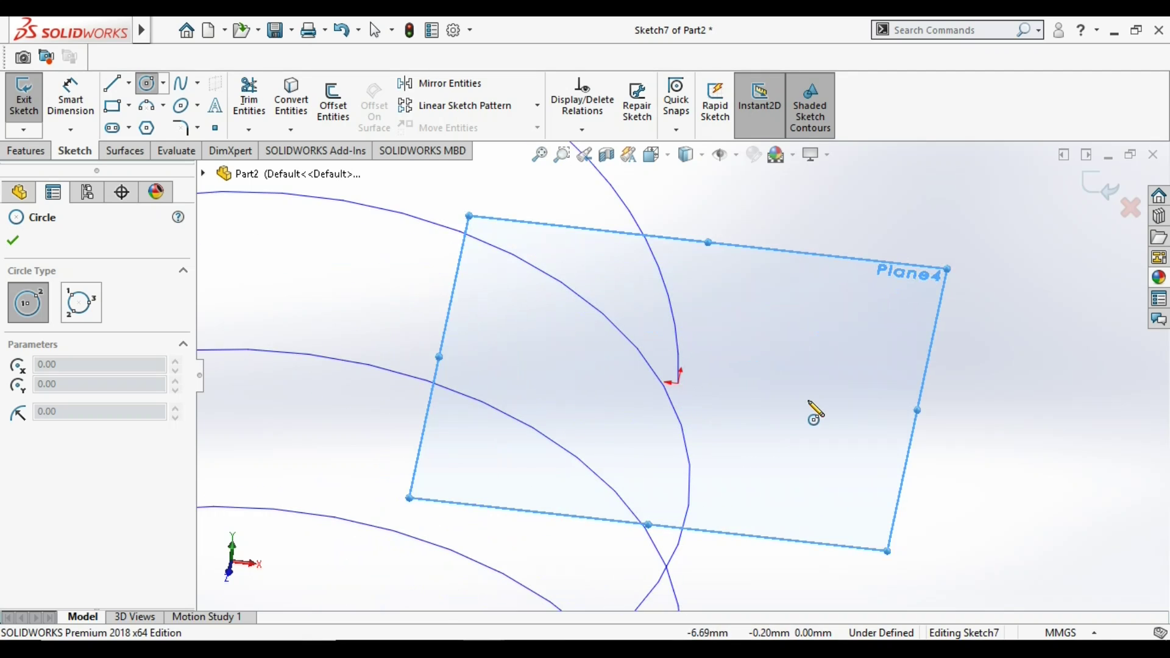
key("ctrl+8")
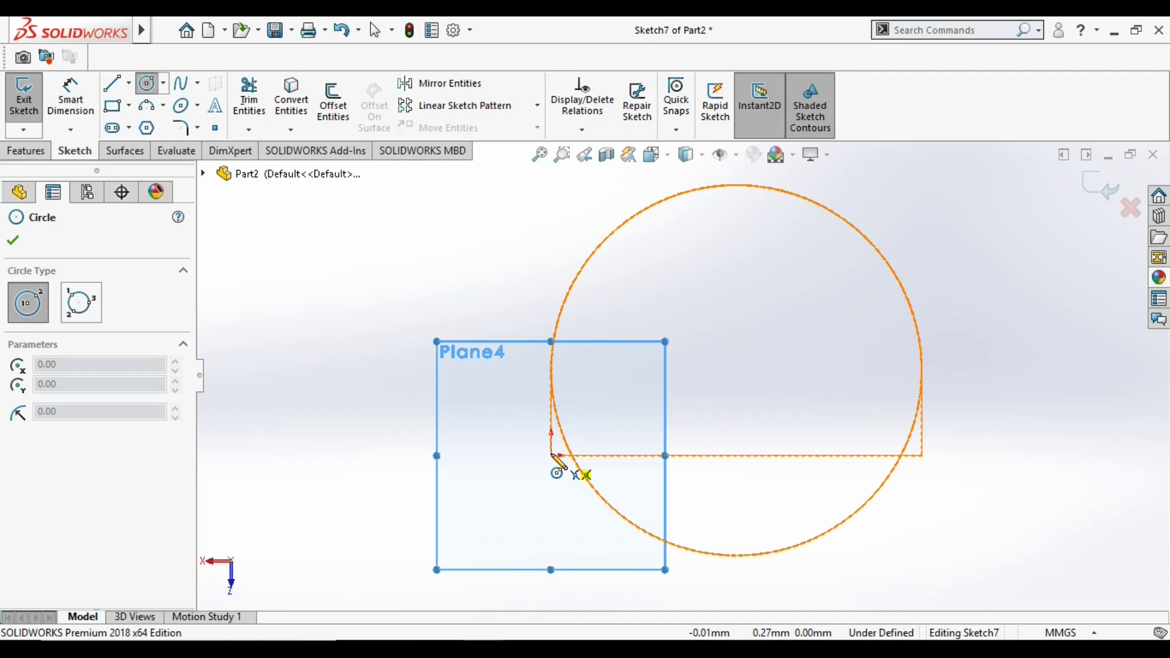
left_click(551, 456)
left_click(531, 480)
scroll(504, 496, "down", 2)
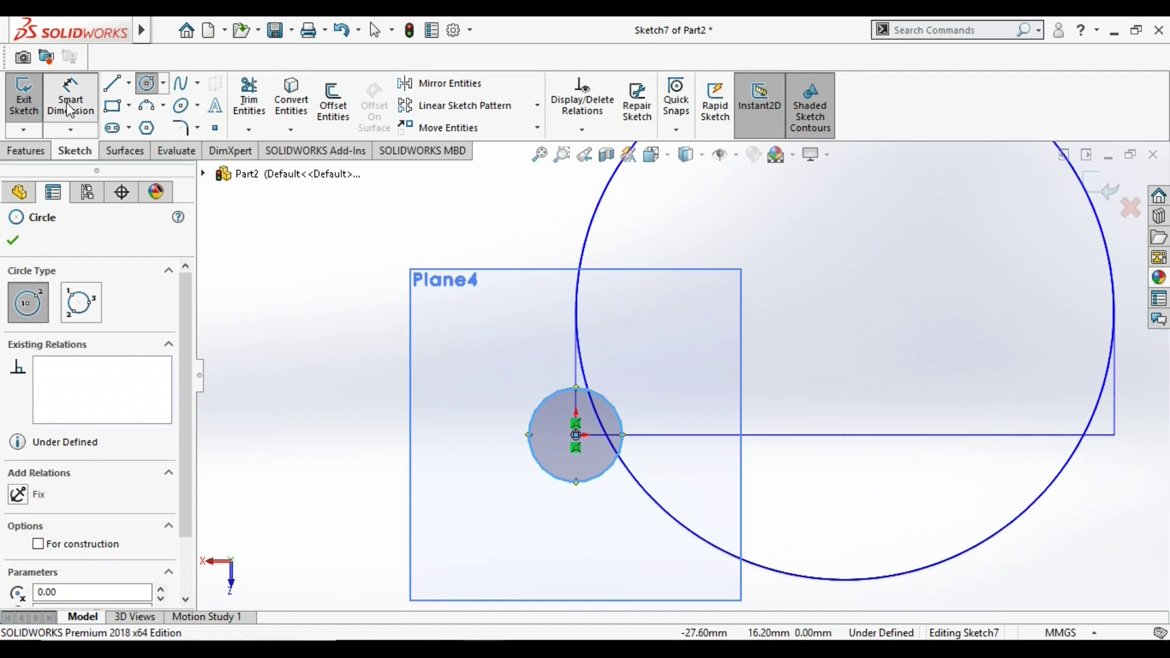
Set the wire profile circle's diameter to 8 mm and close the sketch
left_click(71, 111)
left_click(600, 476)
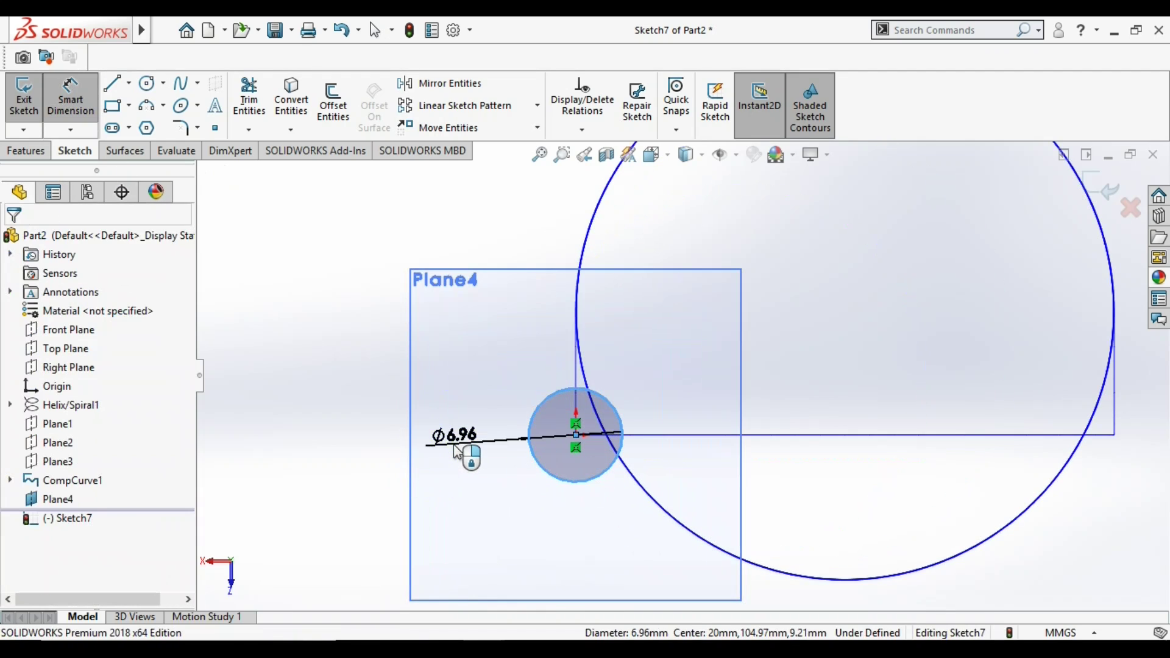
left_click(457, 451)
type("8")
key("Return")
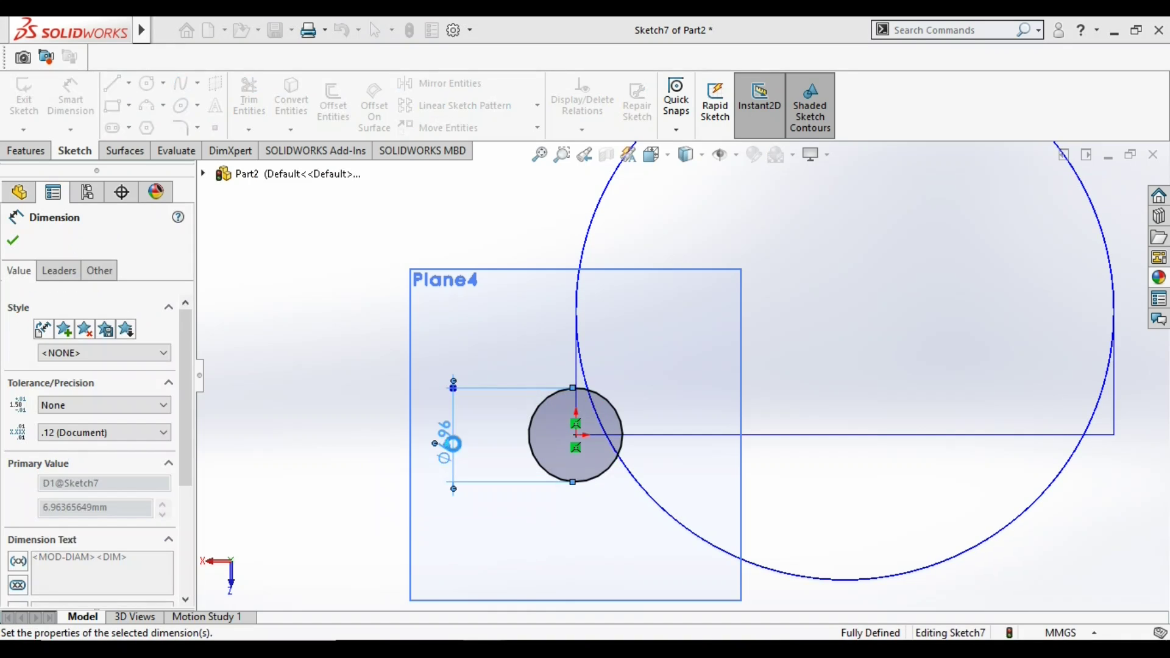
key("Escape")
scroll(648, 379, "up", 3)
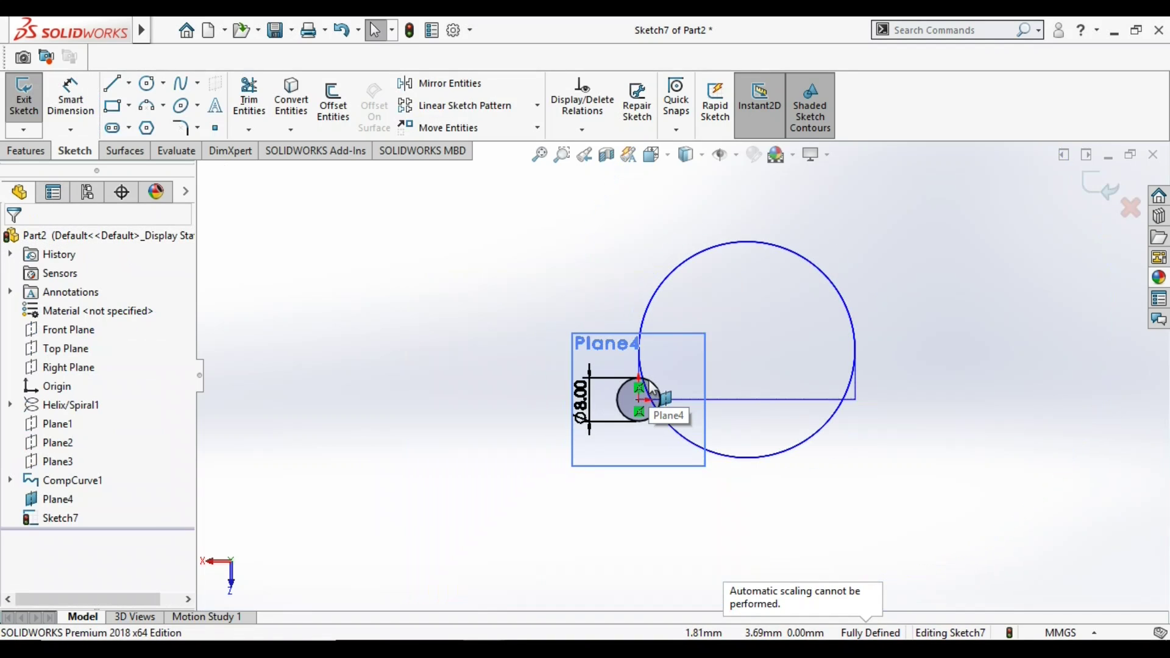
key("ctrl+8")
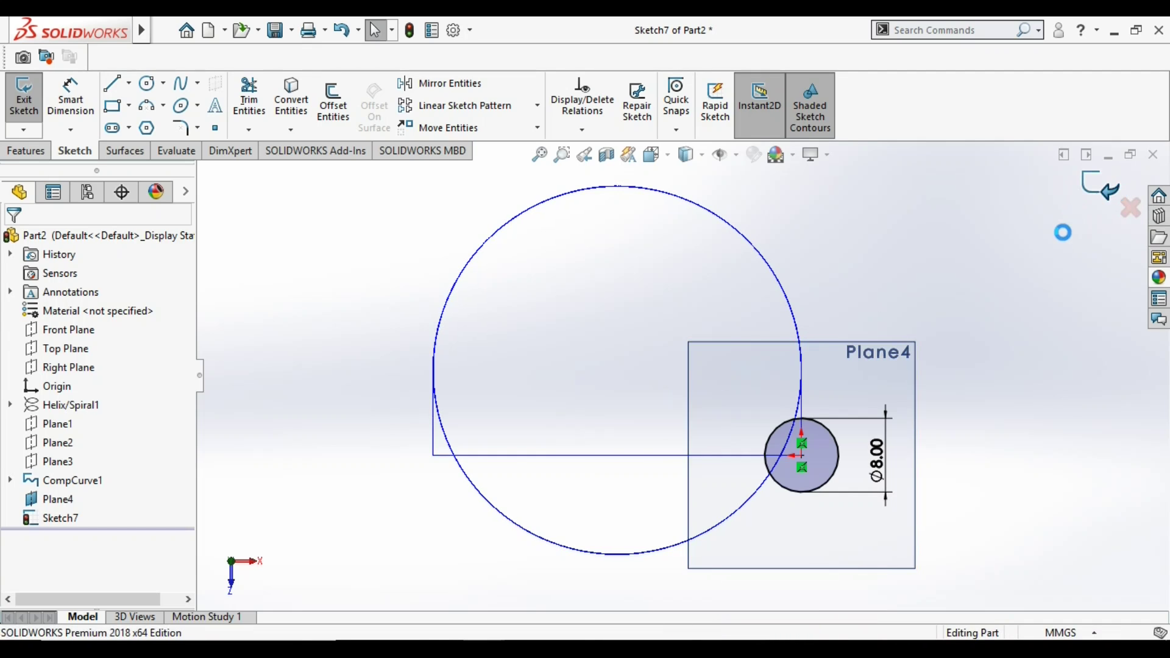
key("ctrl+8")
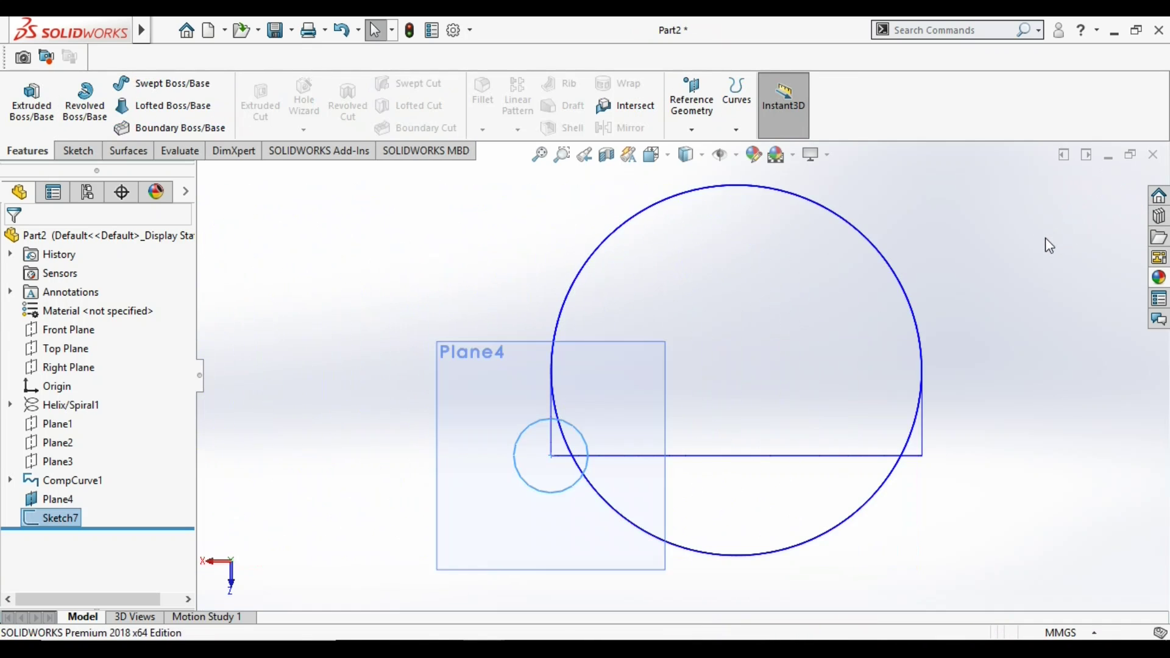
Sweep the Sketch7 circle along the composite curve to form the solid spring
key("ctrl+7")
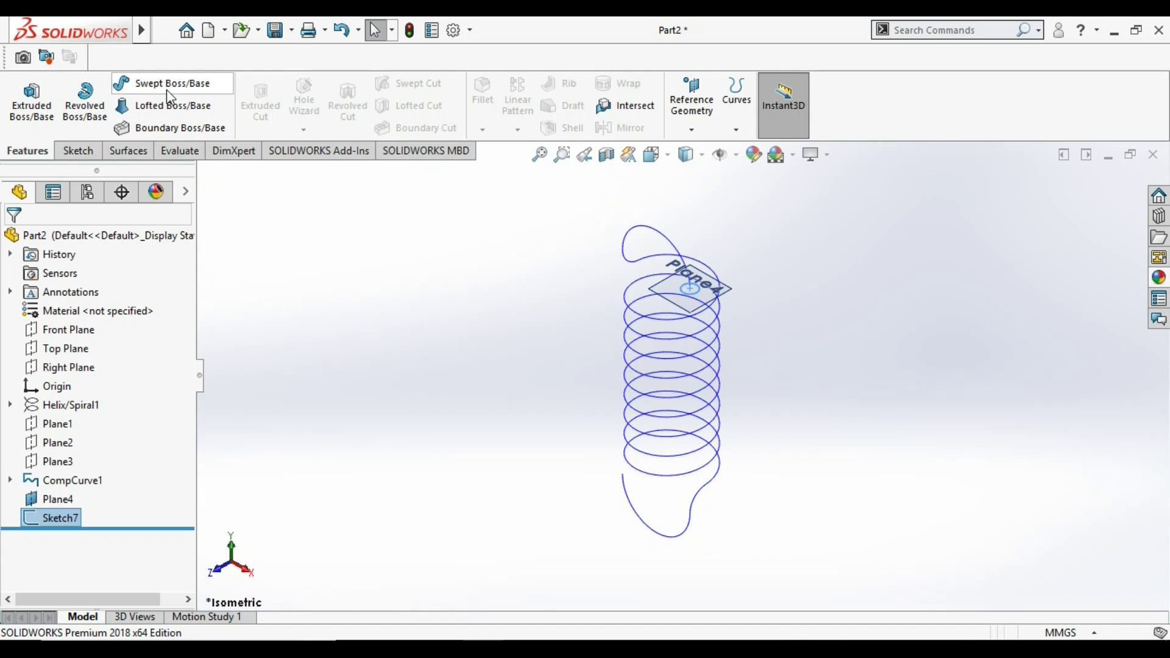
left_click(168, 91)
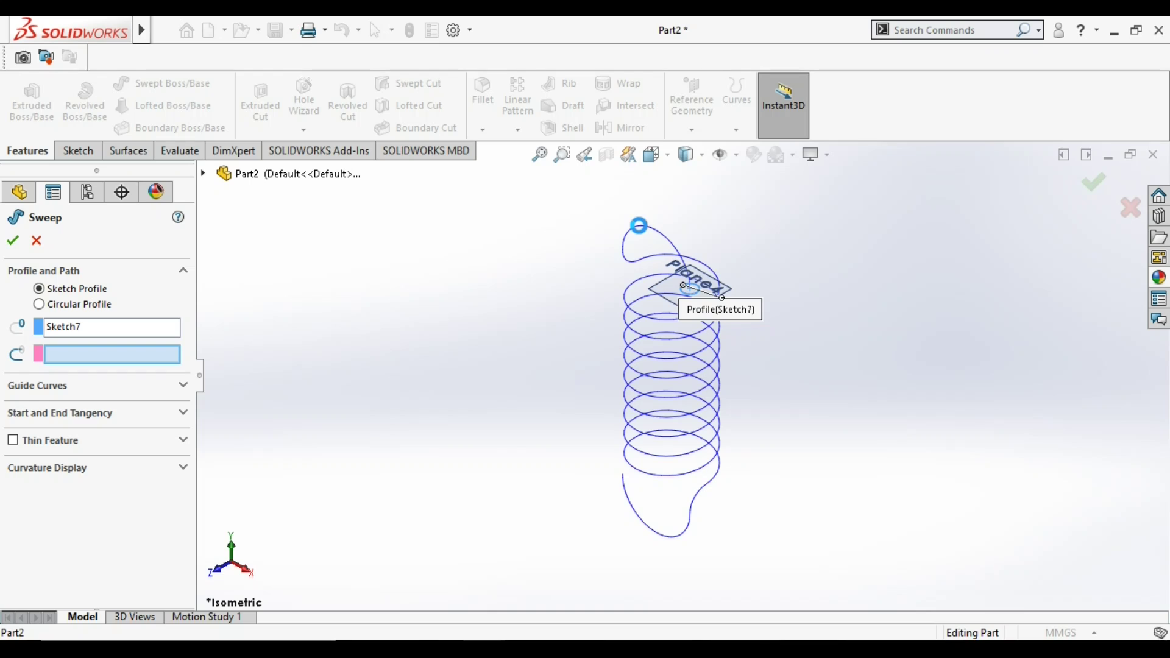
left_click(639, 227)
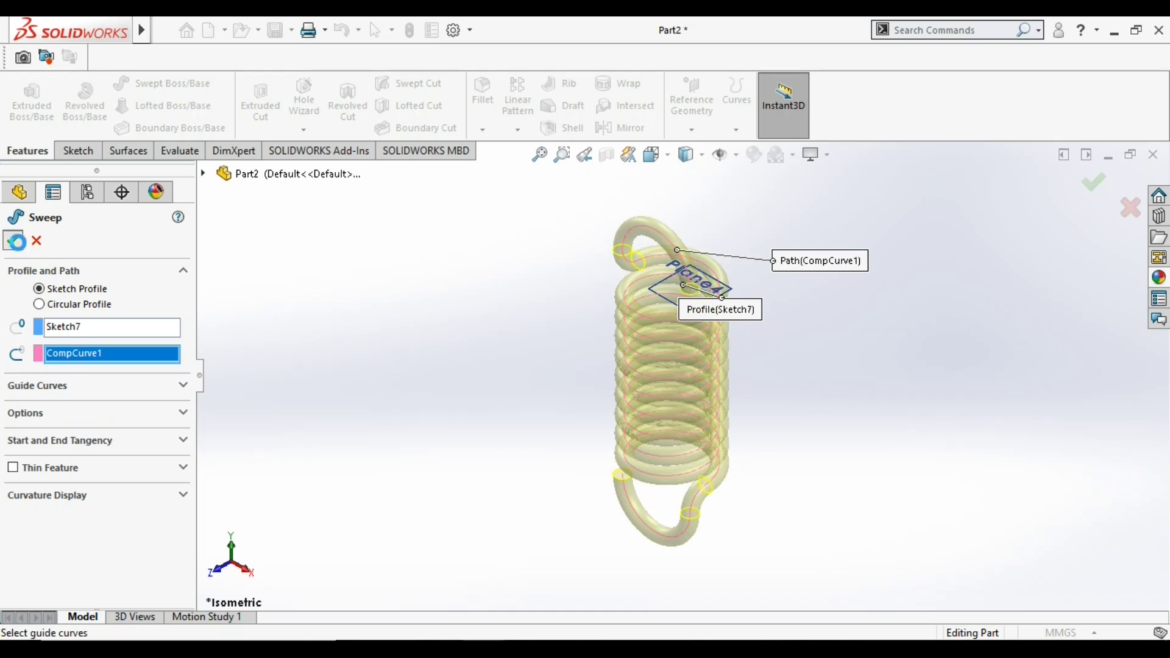
Finish the sweep along the composite curve, and hide the composite curve and Plane4
left_click(16, 241)
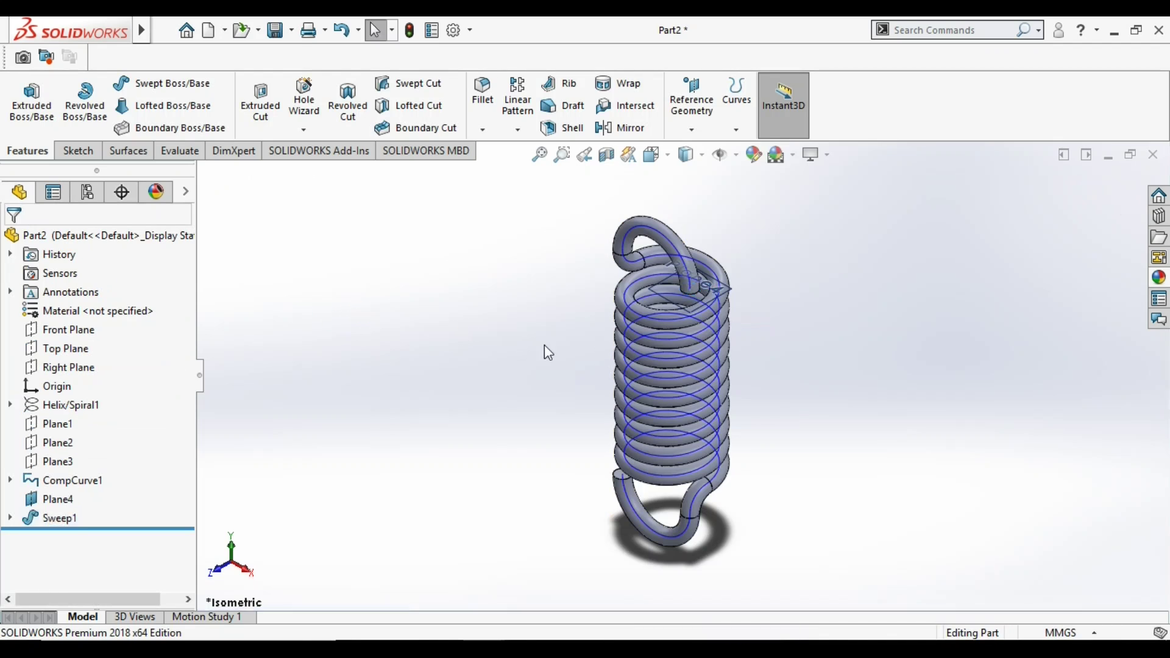
right_click(92, 405)
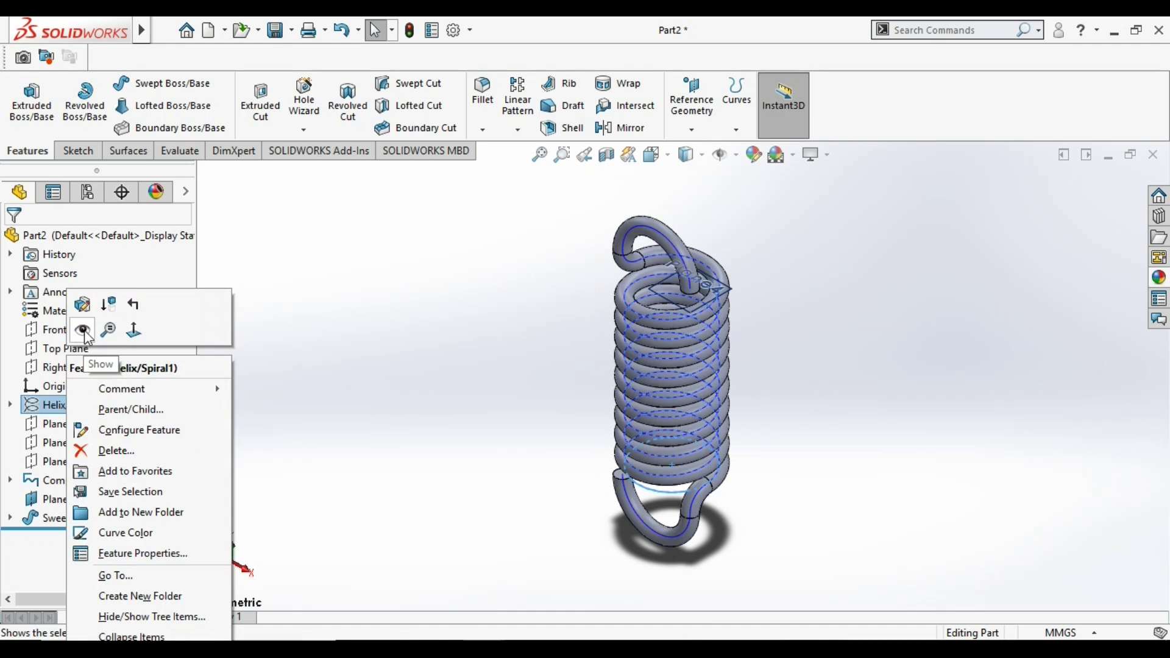
left_click(83, 332)
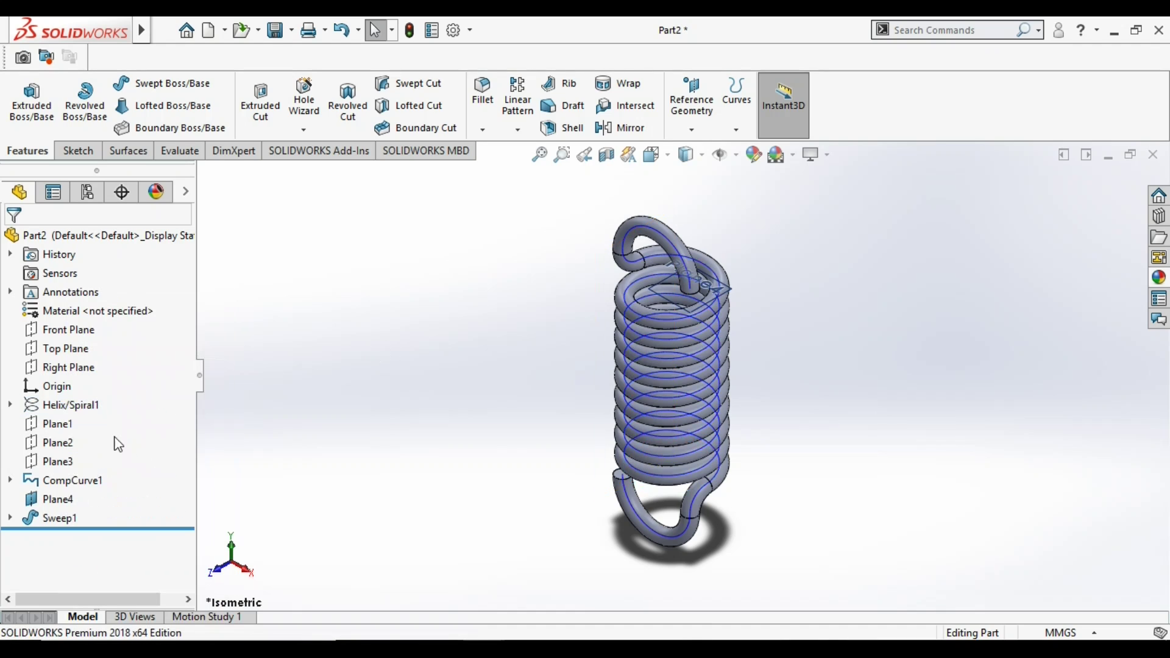
right_click(70, 485)
left_click(86, 329)
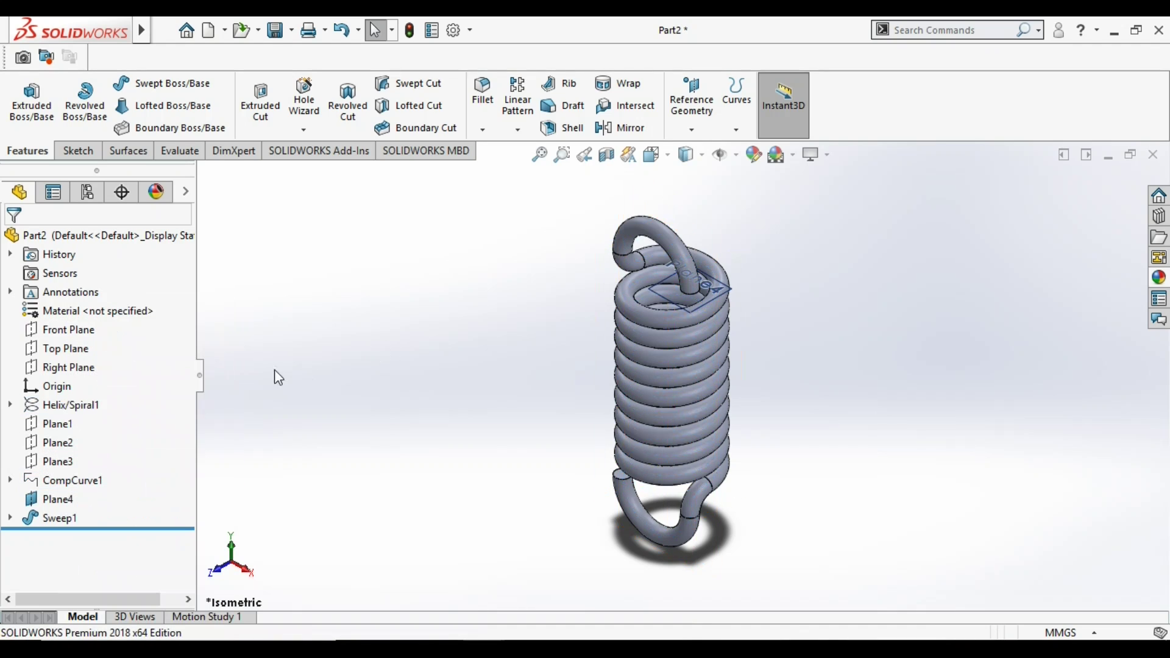
right_click(61, 502)
left_click(104, 291)
Apply the polished steel metal appearance to the whole spring part
middle_click_drag(674, 576, 727, 459)
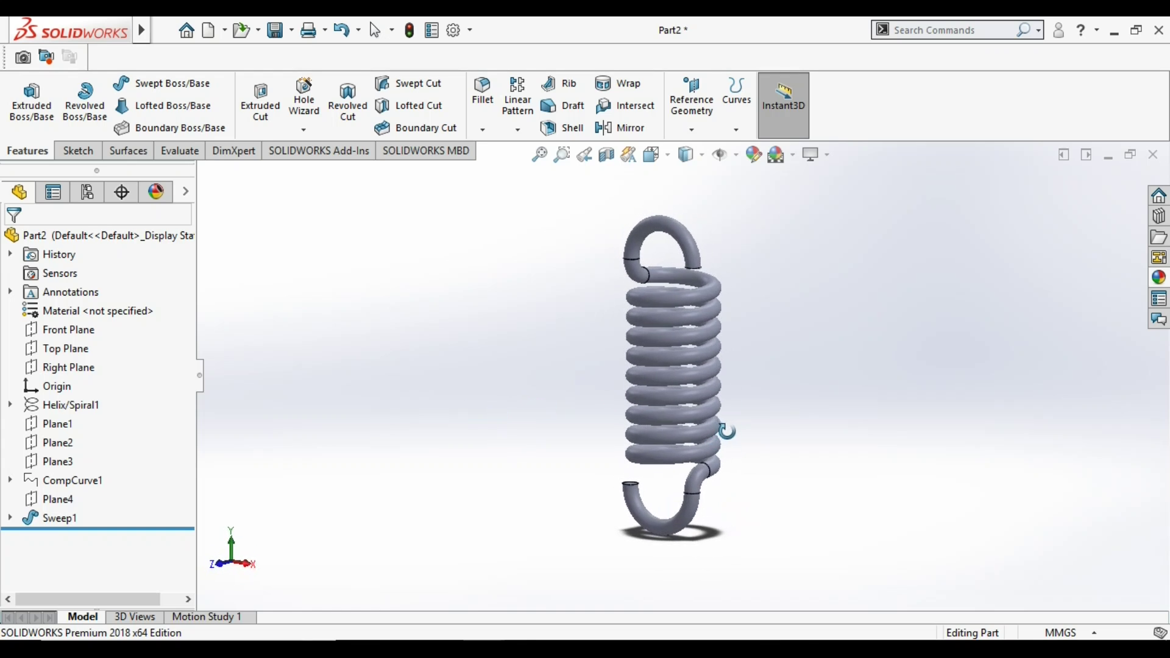
left_click(755, 159)
left_click(963, 244)
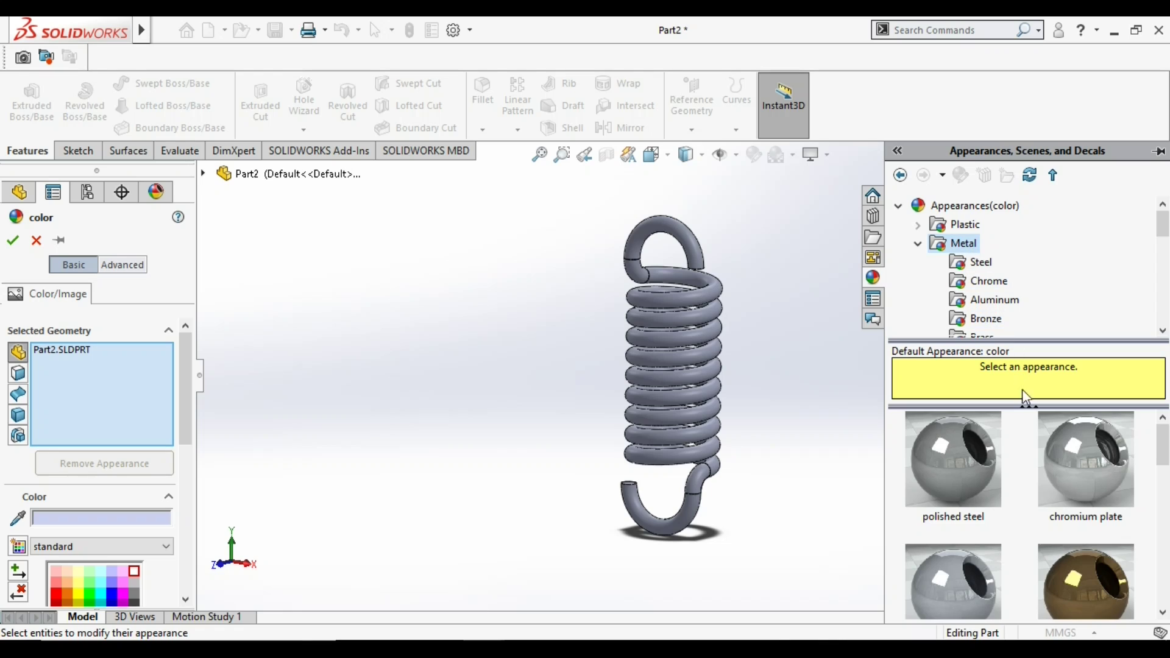
left_click(1066, 455)
left_click(983, 471)
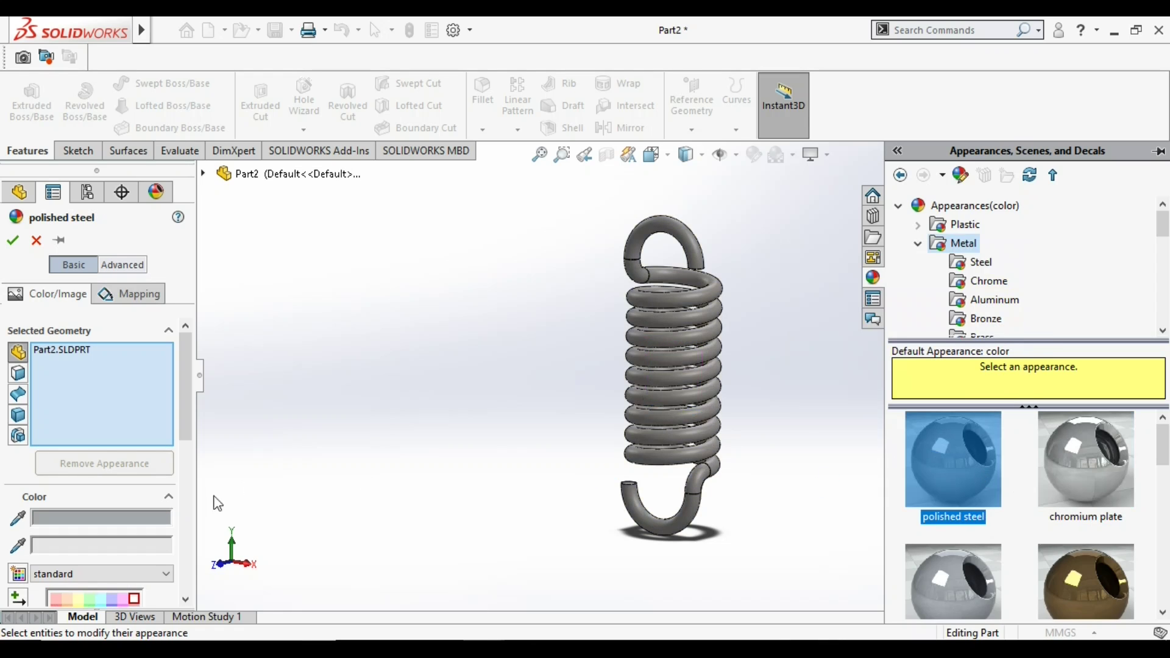
Set the primary colour of the polished steel appearance to white and accept the appearance
left_click_drag(183, 417, 183, 468)
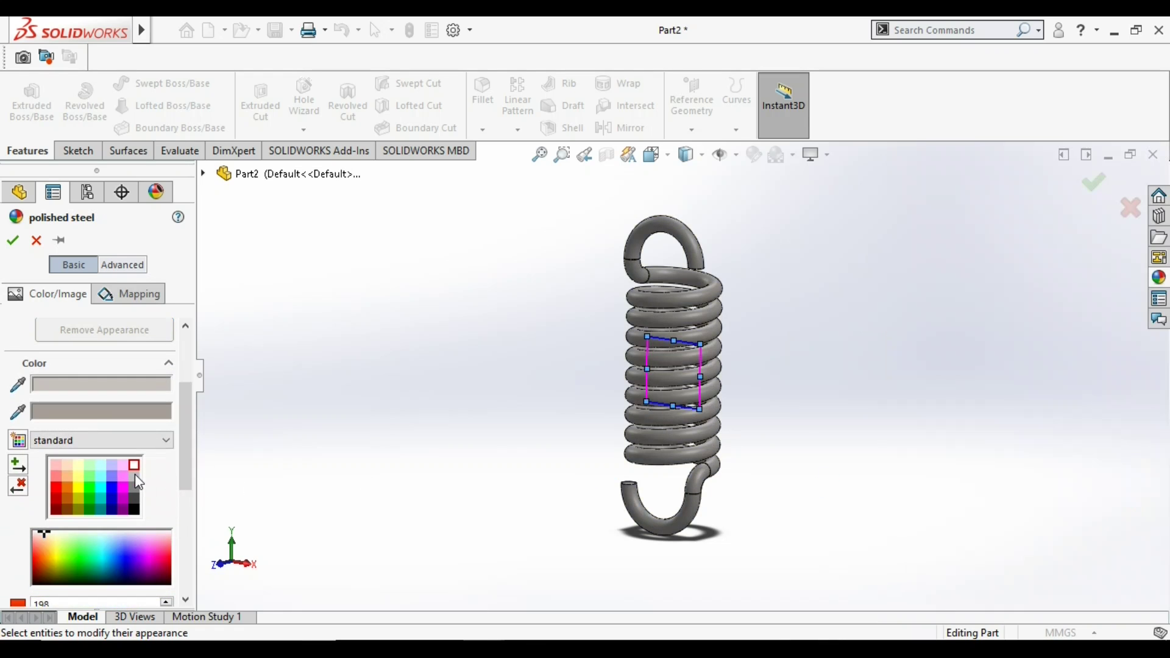
left_click(134, 466)
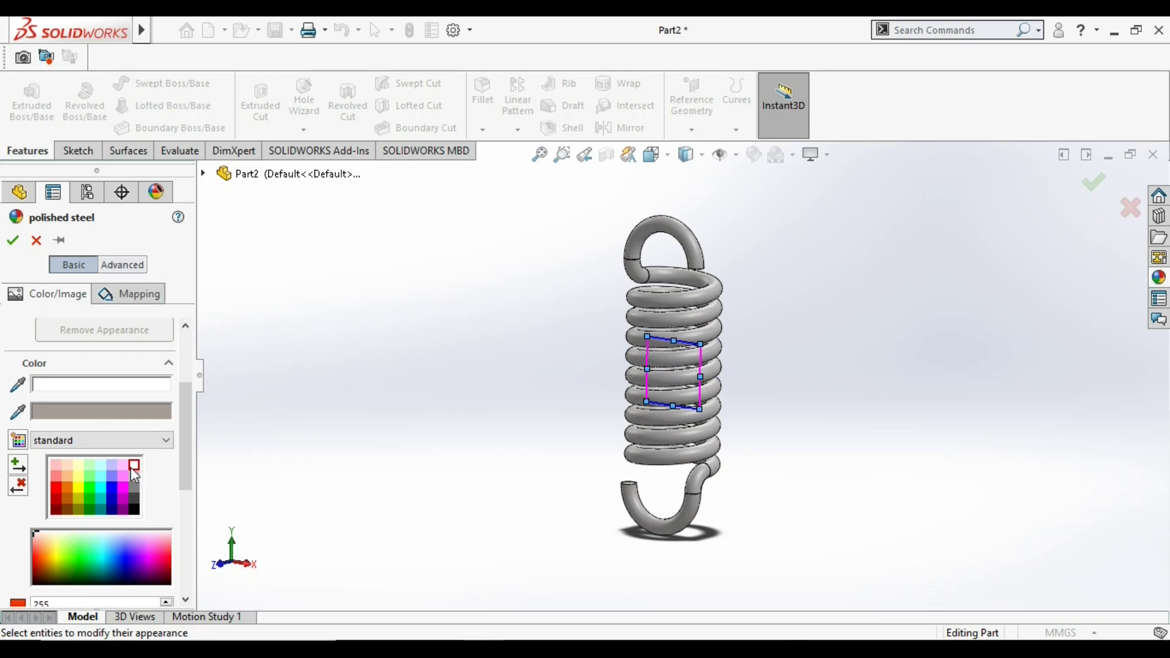
left_click(13, 245)
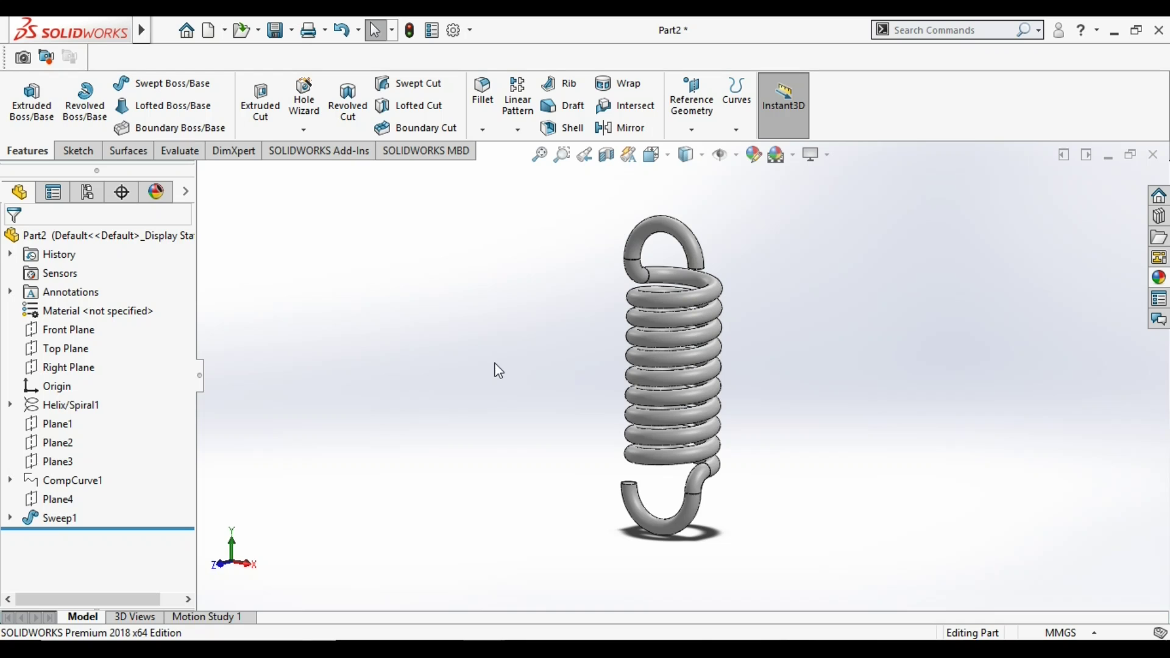
key("ctrl+7")
middle_click_drag(789, 475, 580, 243)
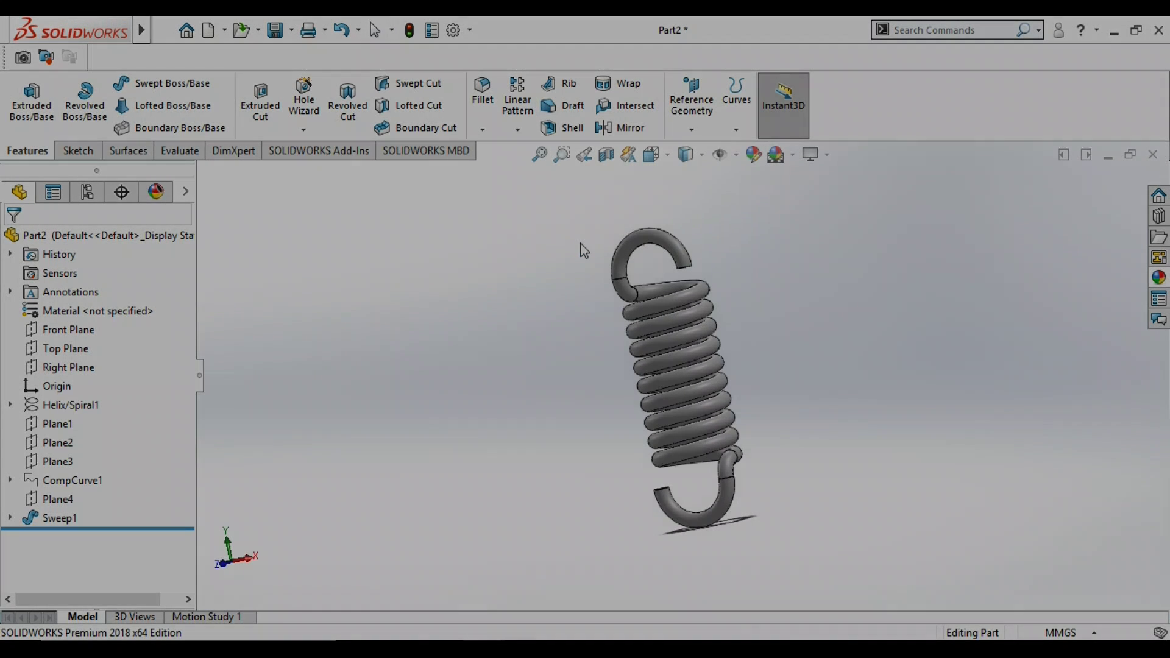
key("ctrl+7")
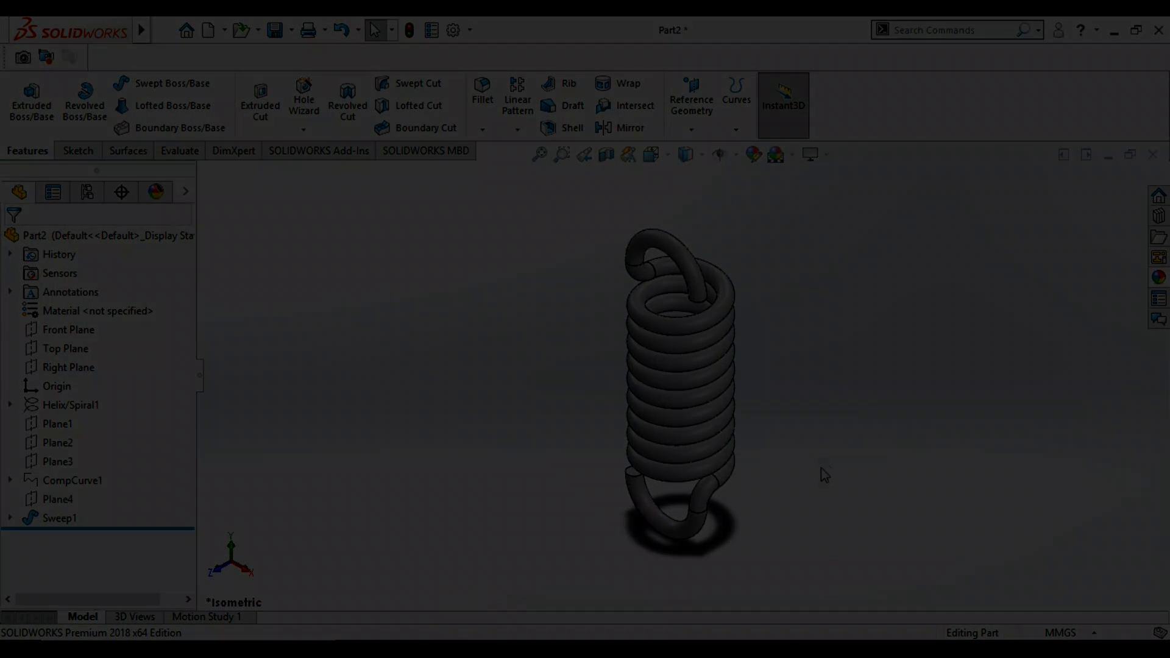